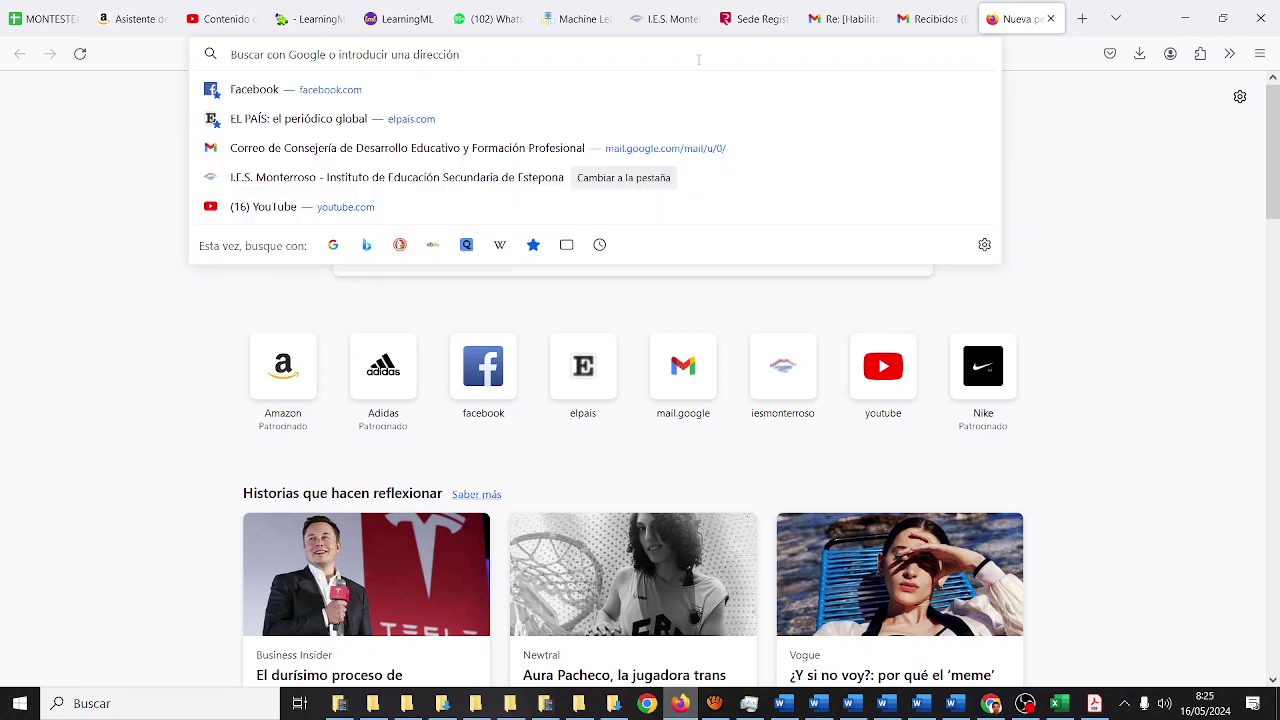
# - Search the web for Google Sheets and go through Iniciar sesión to the Sheets home page
pyautogui.write('GOOGLE SH')
pyautogui.write('EETS')
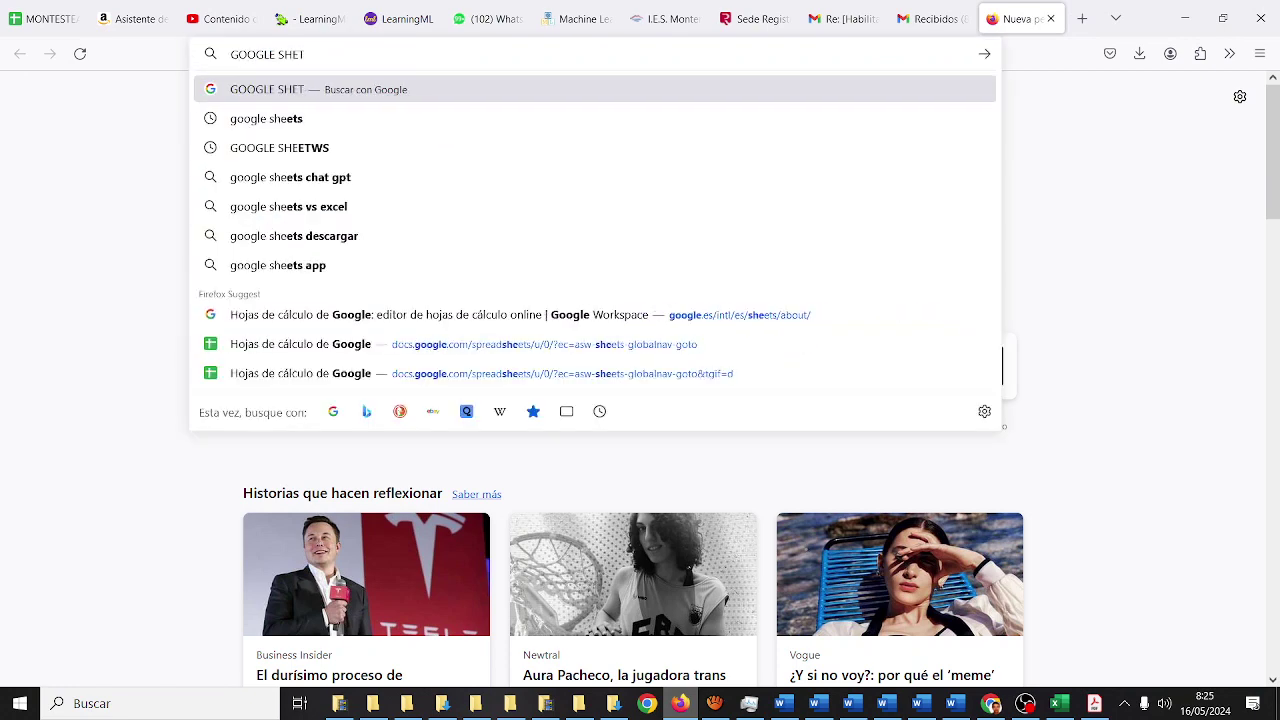
pyautogui.press('Return')
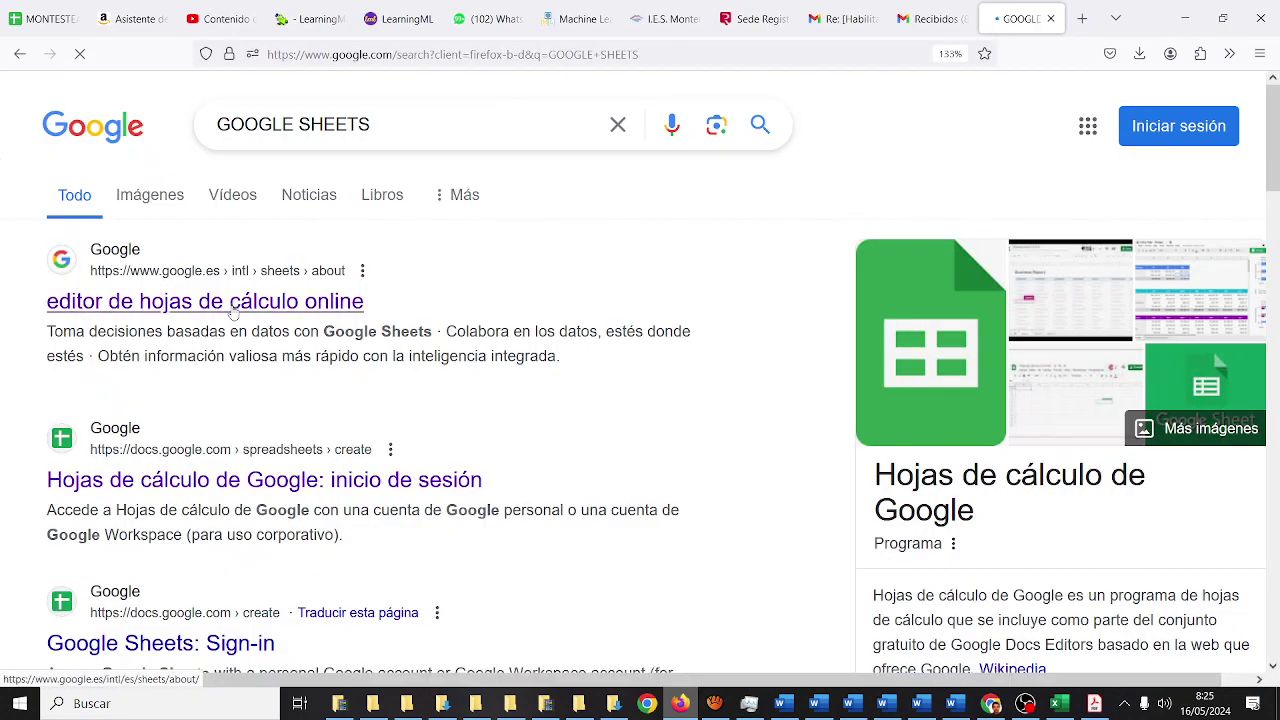
pyautogui.click(232, 310)
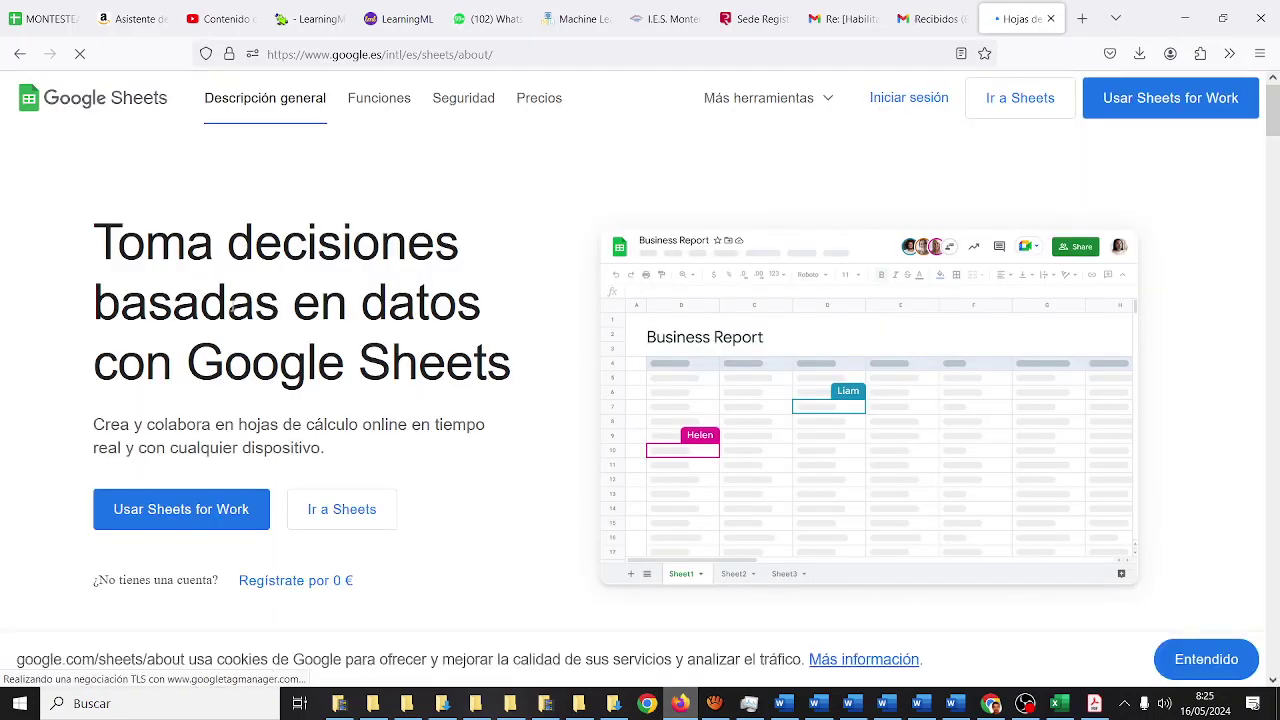
pyautogui.click(895, 99)
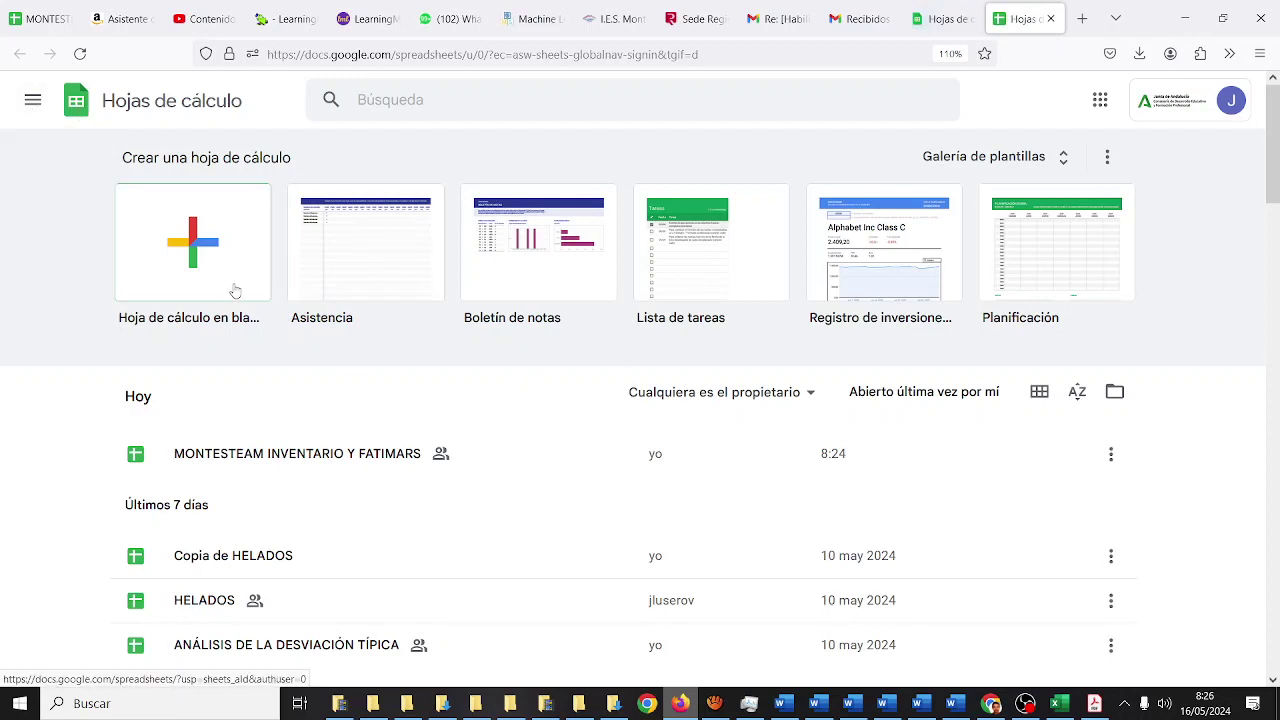
# - Create a blank spreadsheet and minimize the OBS window to reveal it
pyautogui.click(204, 254)
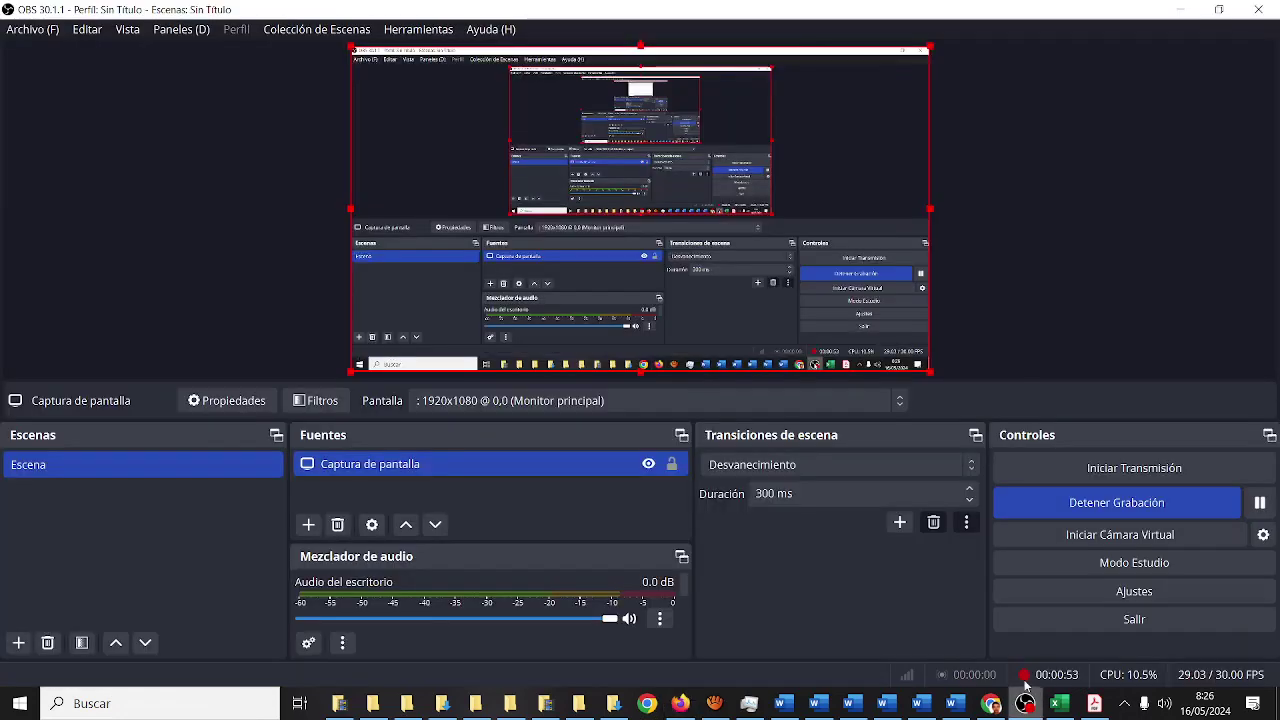
pyautogui.click(1181, 10)
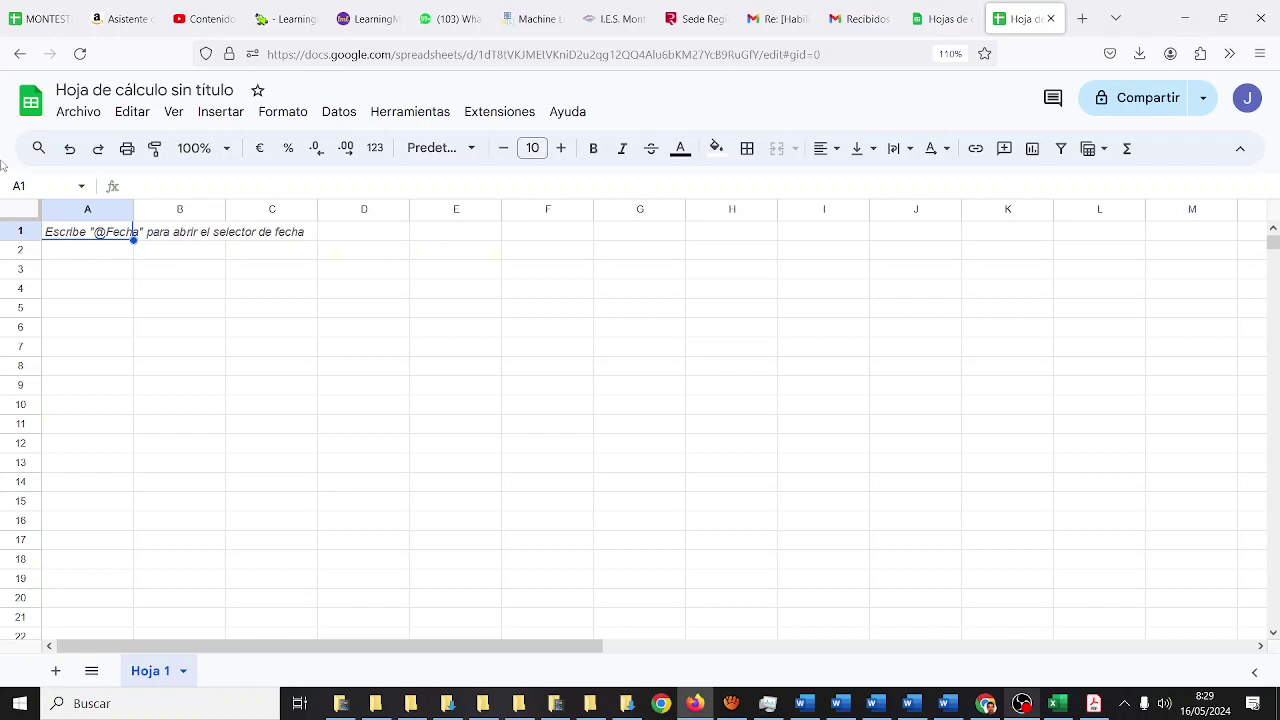
# - Zoom the new sheet to 150% and return to cell A1
pyautogui.click(228, 150)
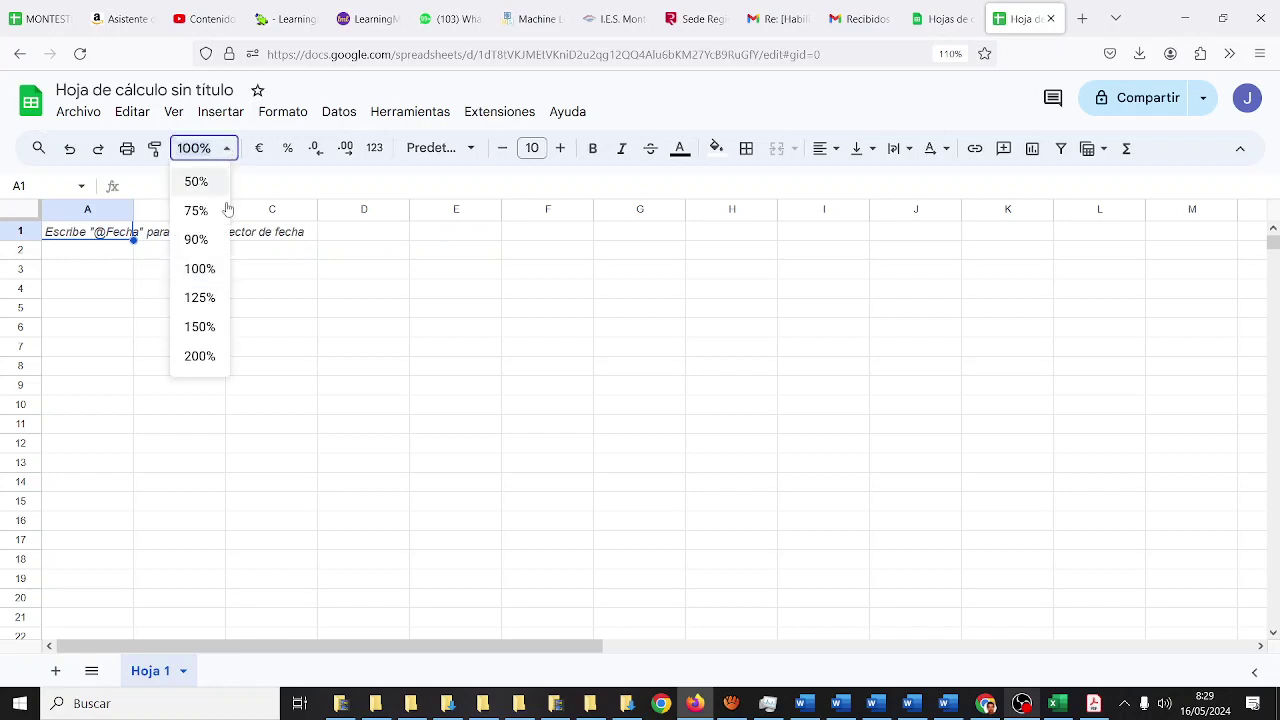
pyautogui.click(203, 327)
pyautogui.click(204, 328)
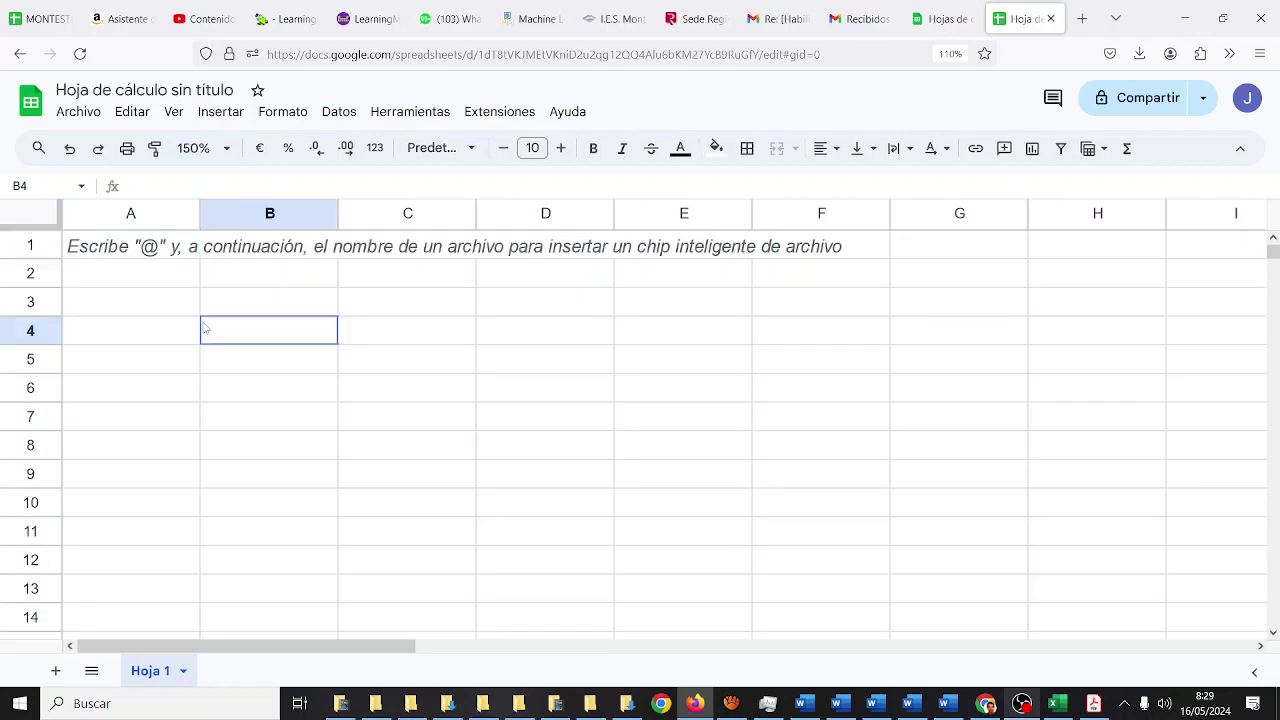
pyautogui.click(170, 258)
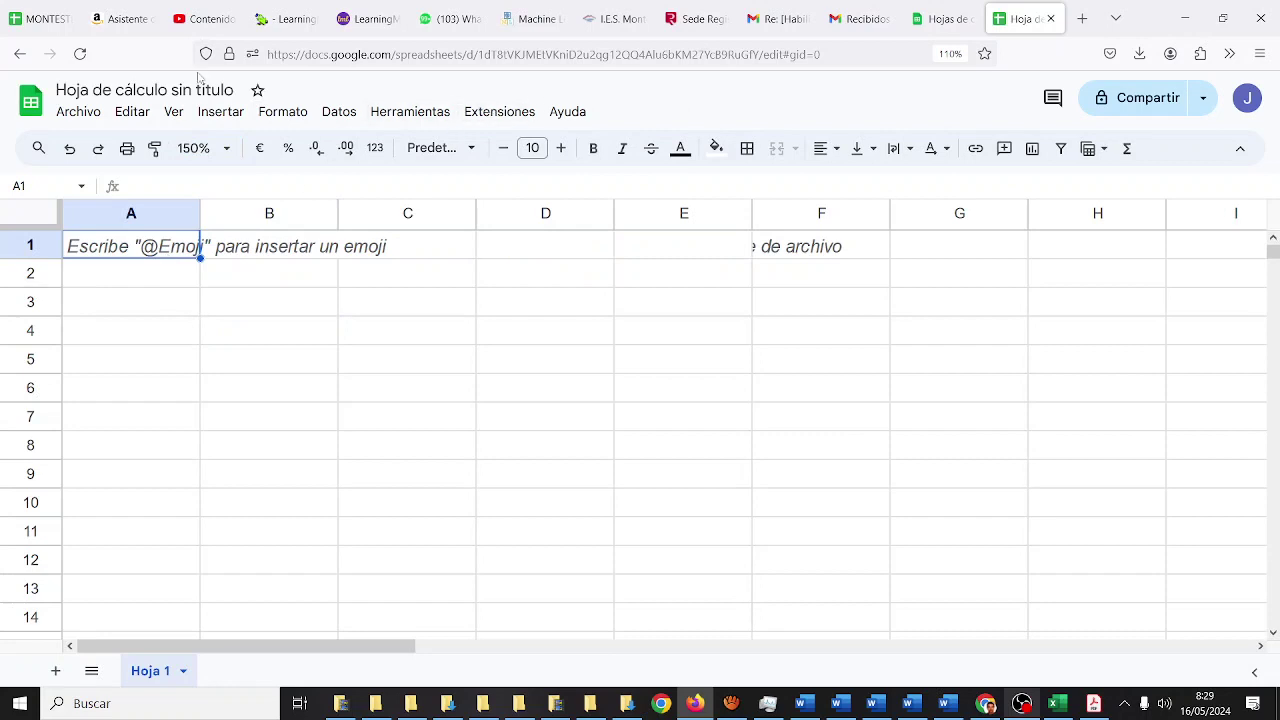
# - After checking the MONTESTEAM sheet, enter headers Proveedor, NPedido and Fecha in A1:C1
pyautogui.moveTo(40, 18); pyautogui.dragTo(940, 20)
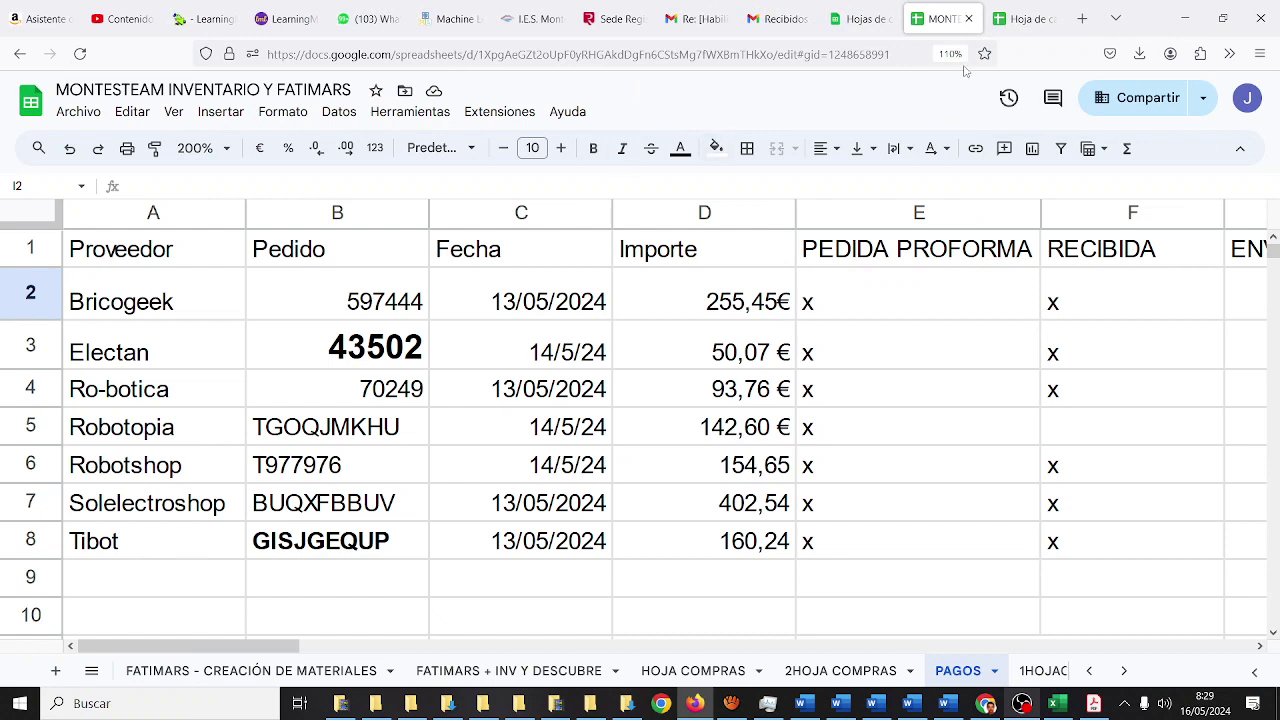
pyautogui.click(1015, 20)
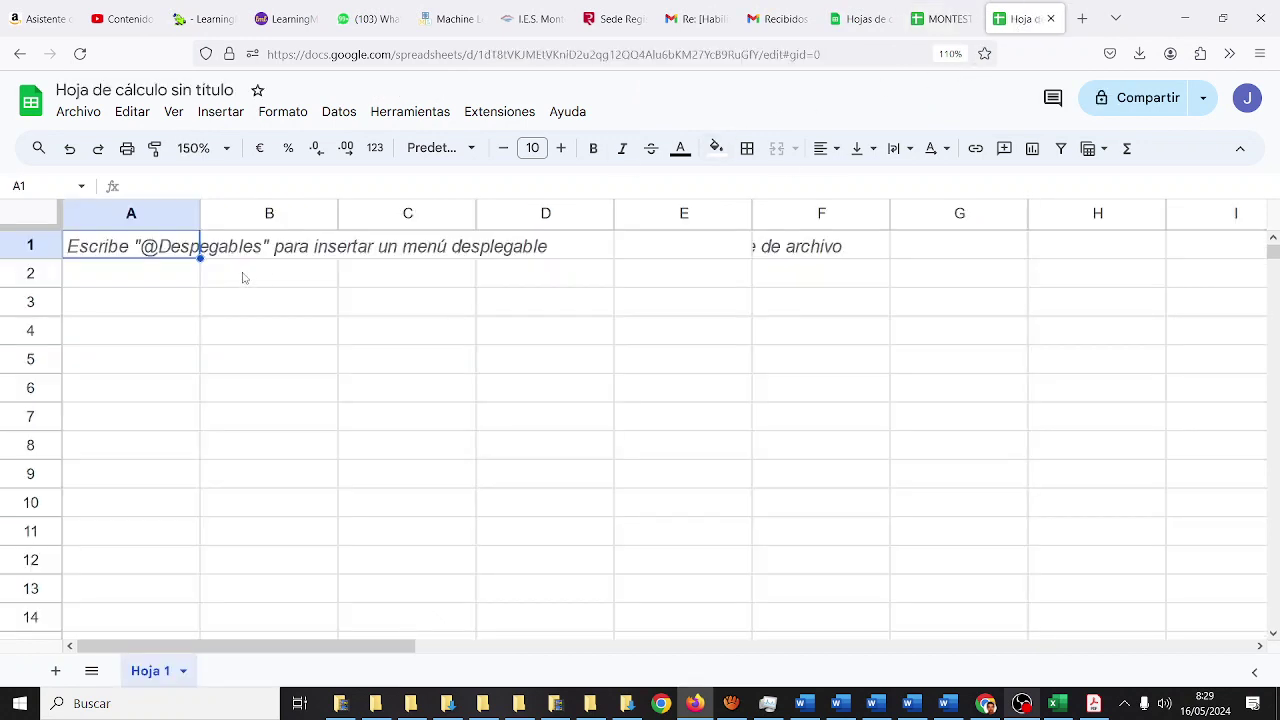
pyautogui.write('Proveedor')
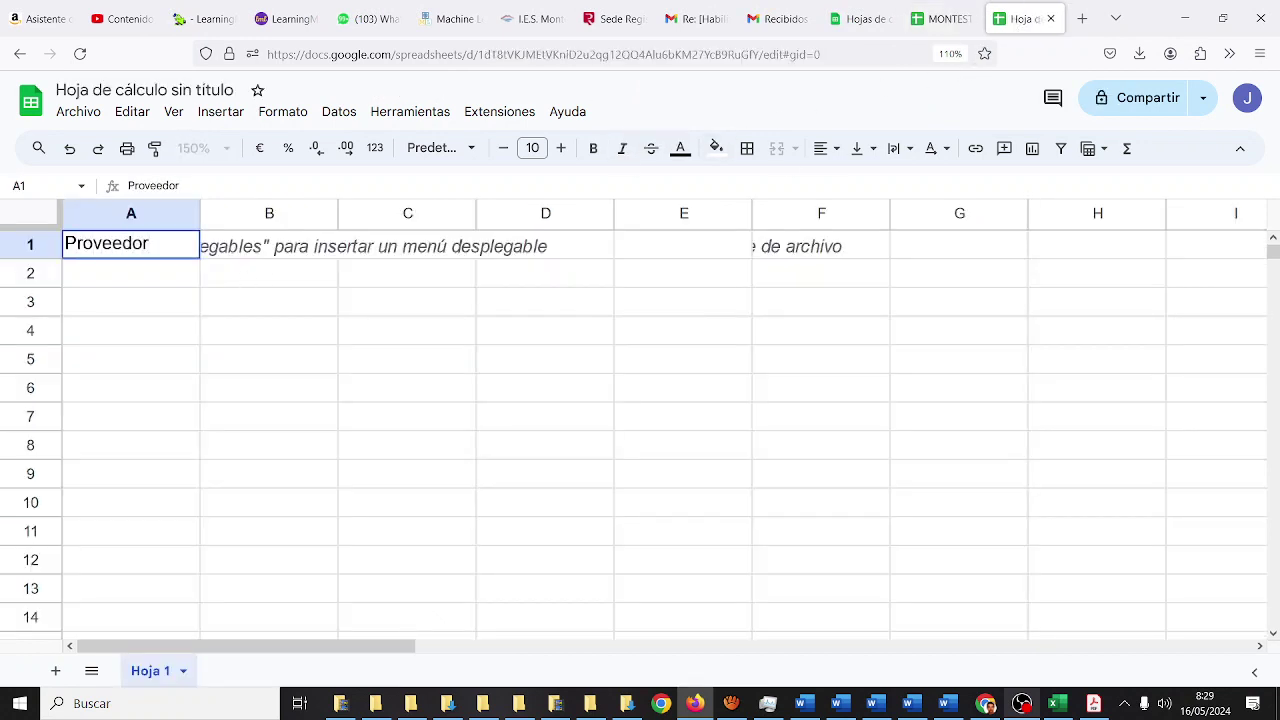
pyautogui.press('Tab')
pyautogui.write('NPe')
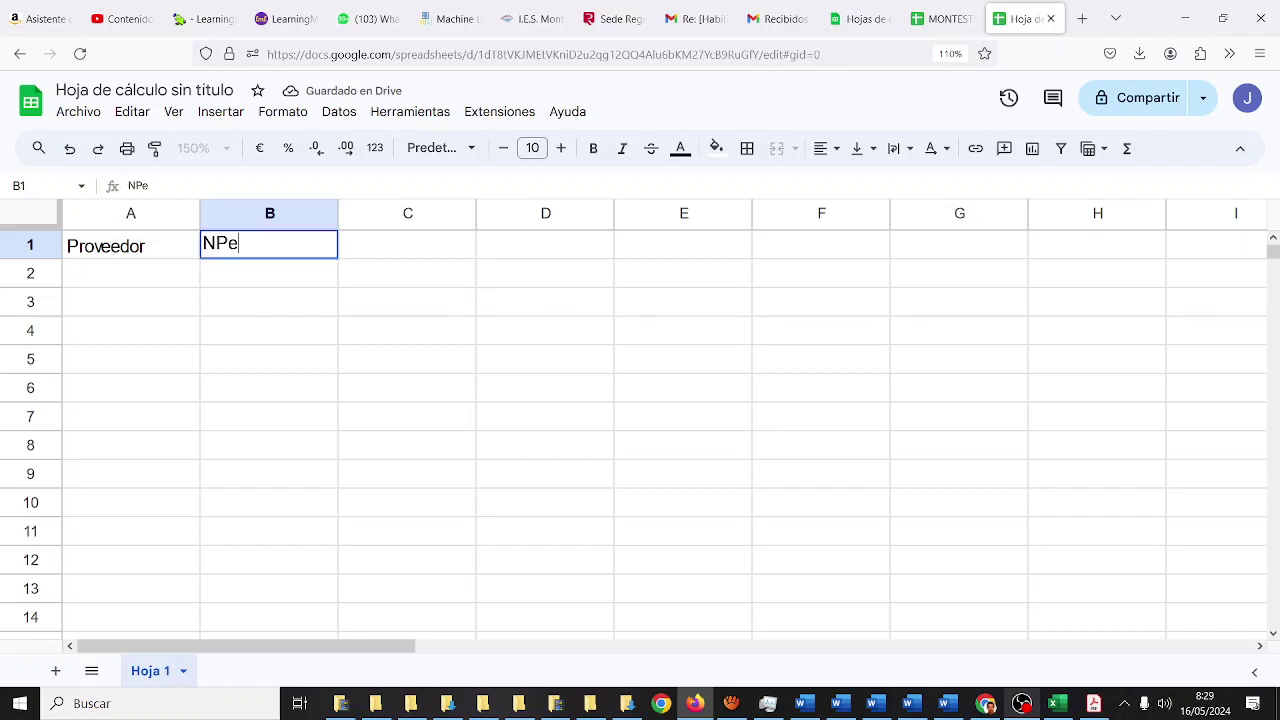
pyautogui.write('dido')
pyautogui.press('Tab')
pyautogui.write('Fecha')
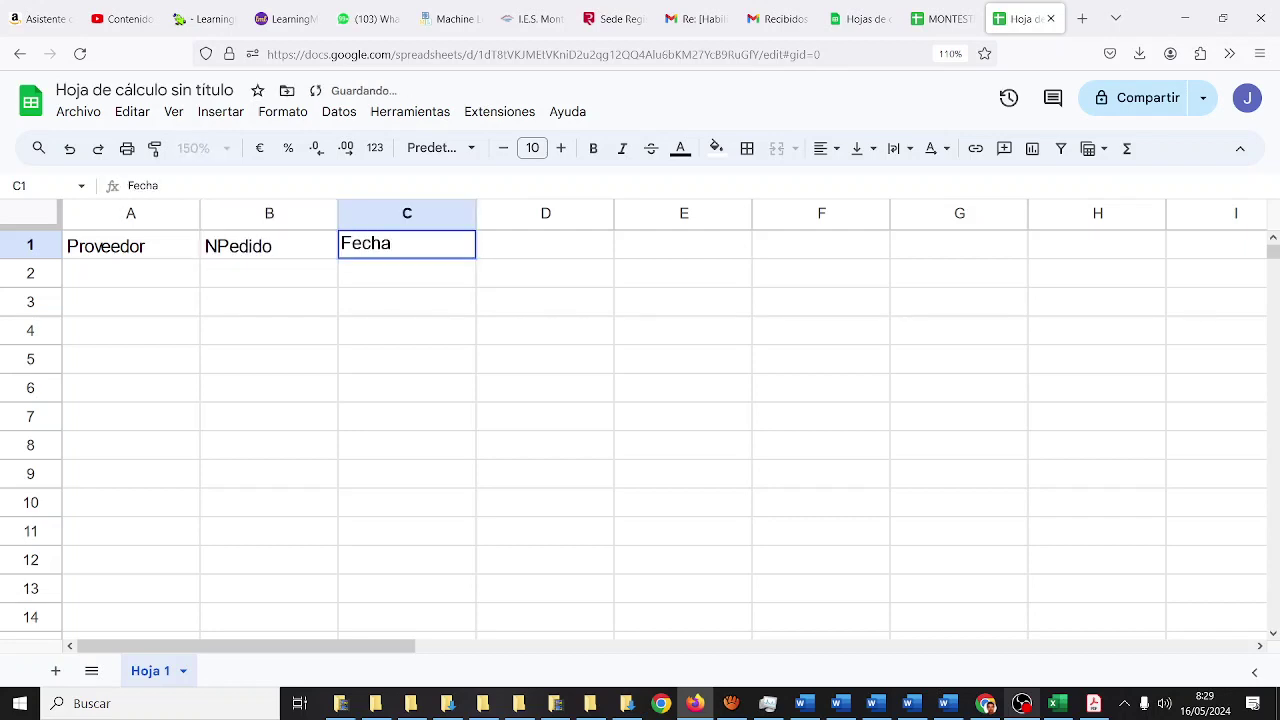
pyautogui.press('Tab')
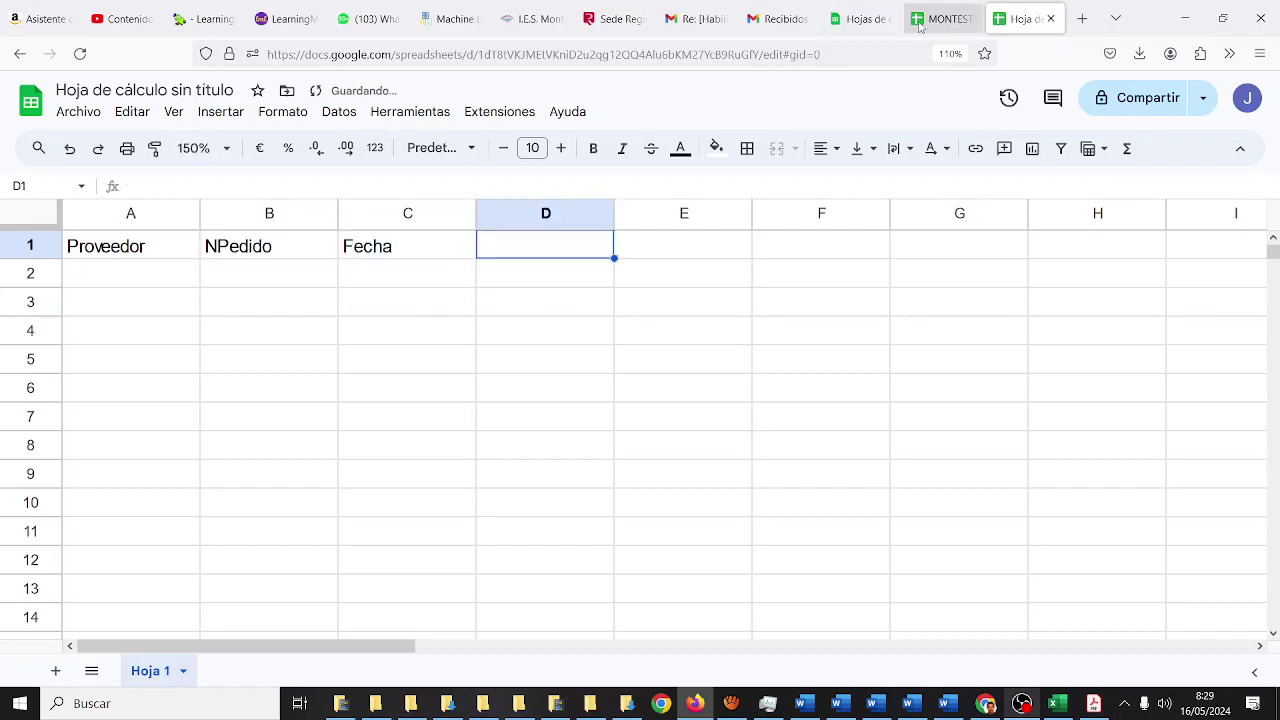
# - Add the headers Importe and Factura in D1 and E1
pyautogui.click(920, 22)
pyautogui.click(1020, 26)
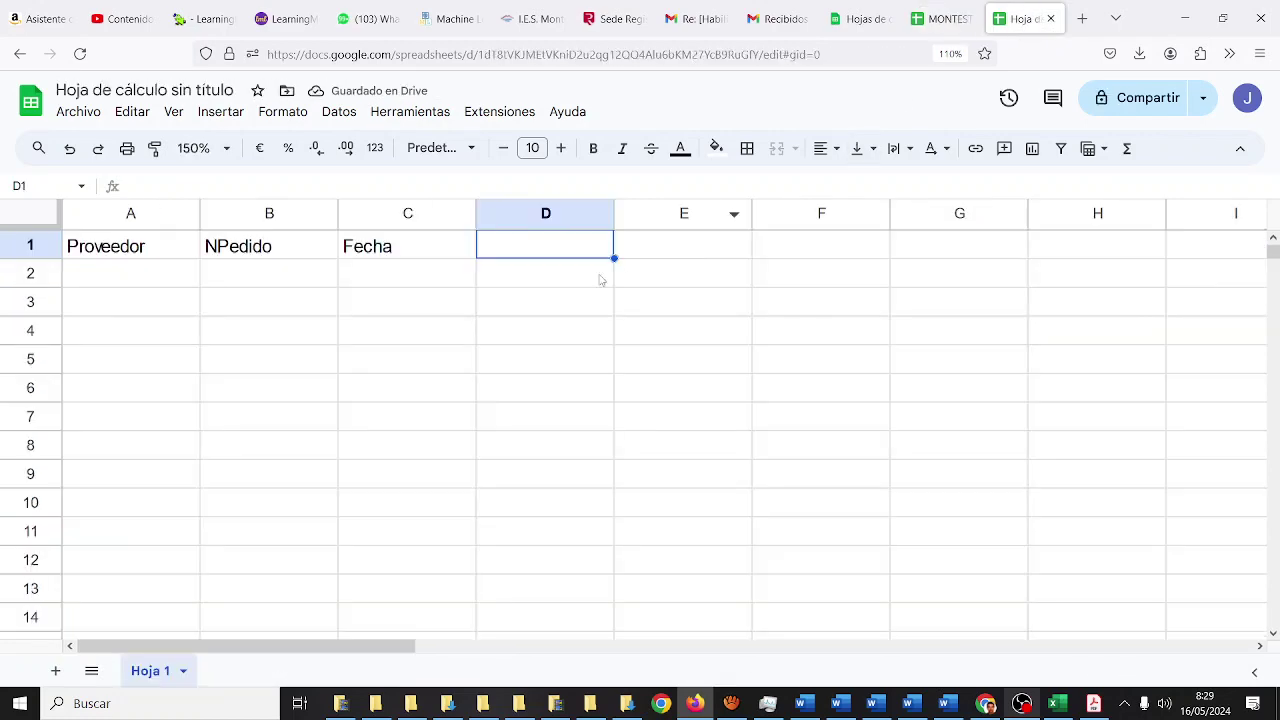
pyautogui.write('Importe')
pyautogui.press('Tab')
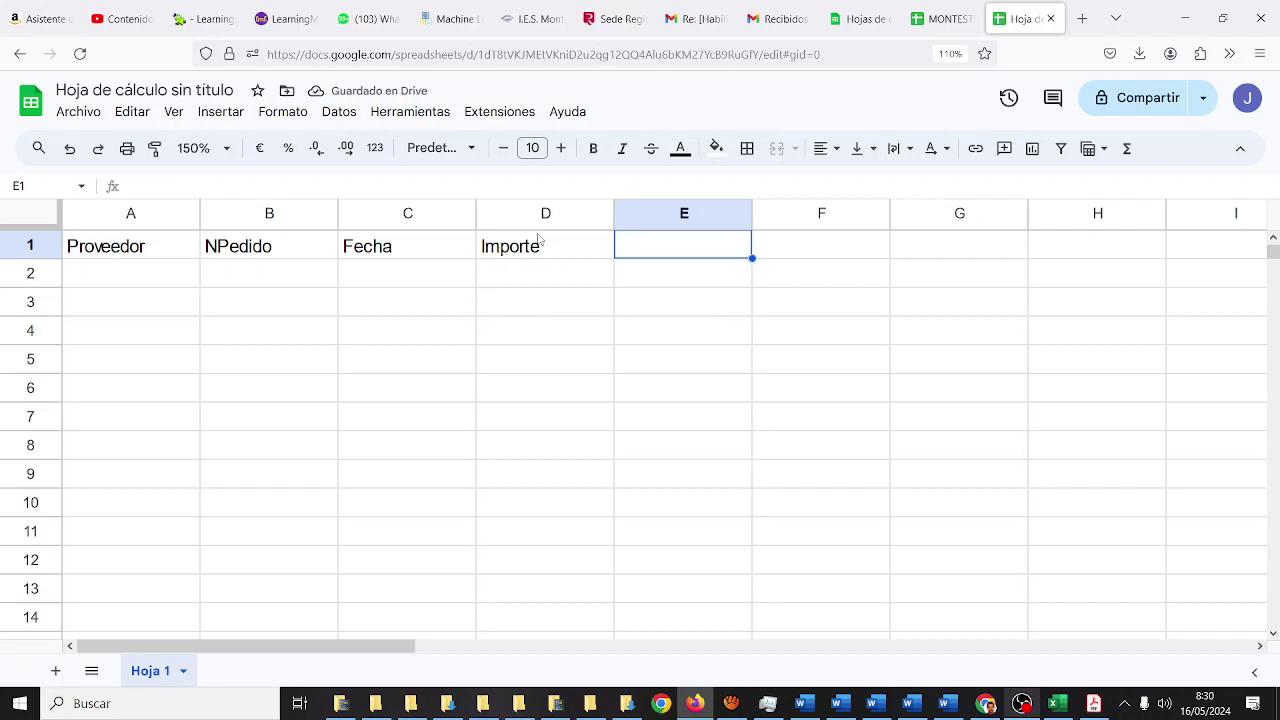
pyautogui.write('Factura')
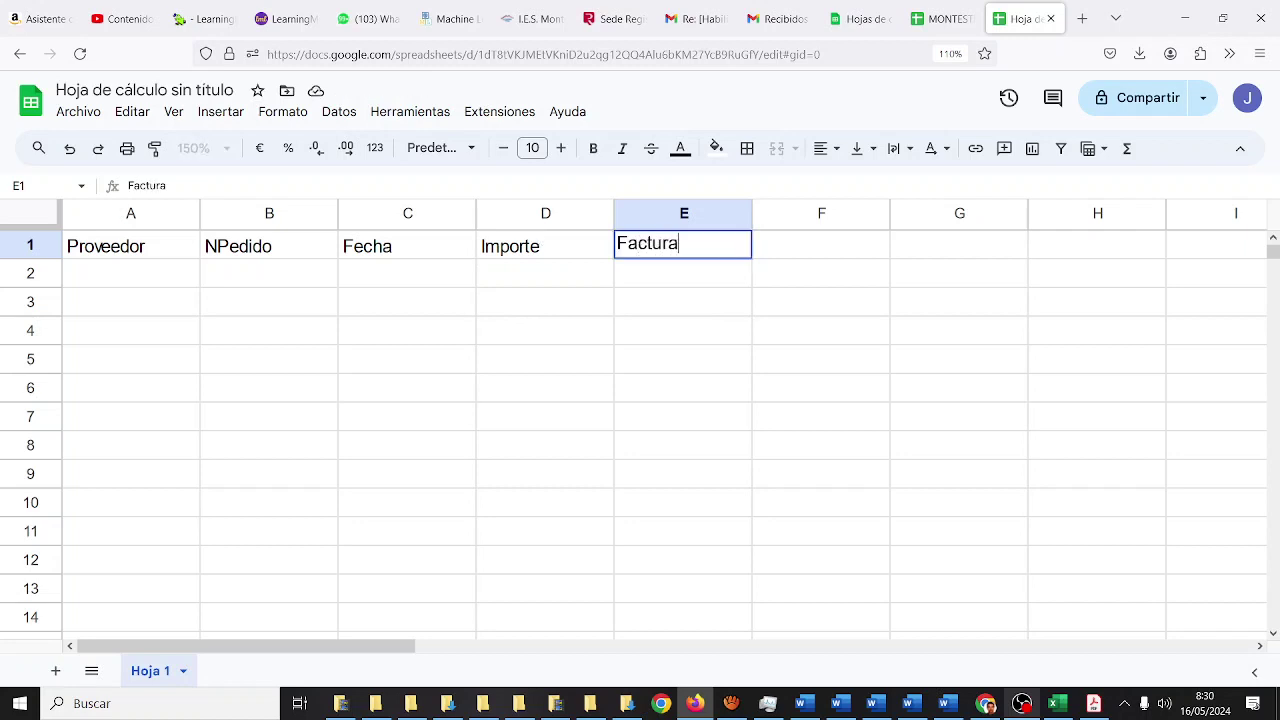
pyautogui.press('Tab')
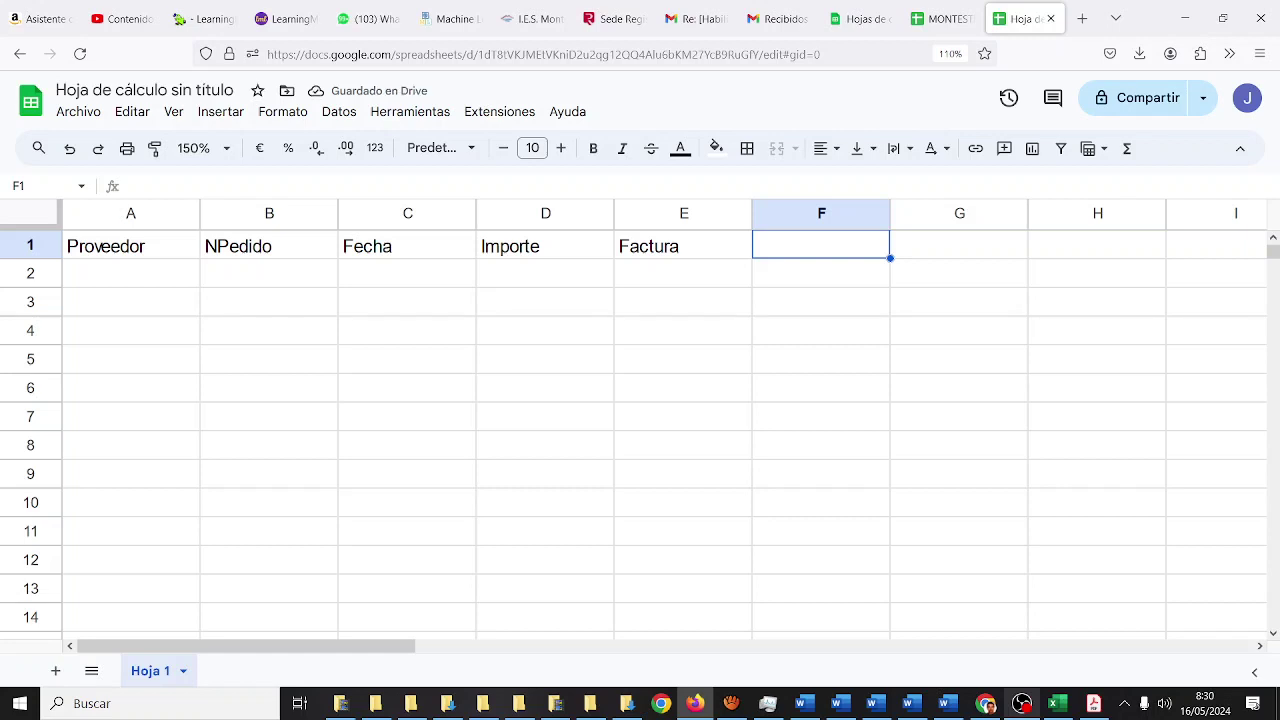
# - Type a misspelt Recibido header in F1, then reopen the cell to fix it
pyautogui.write('Recibdo')
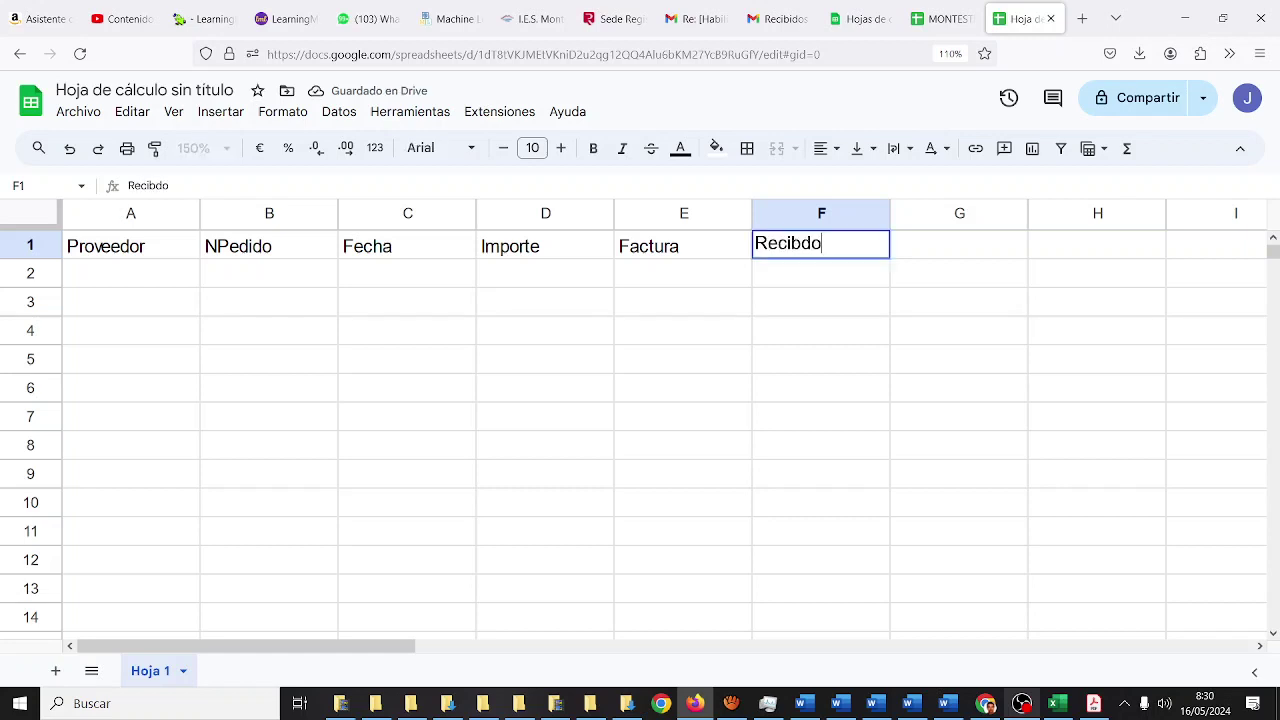
pyautogui.press('Return')
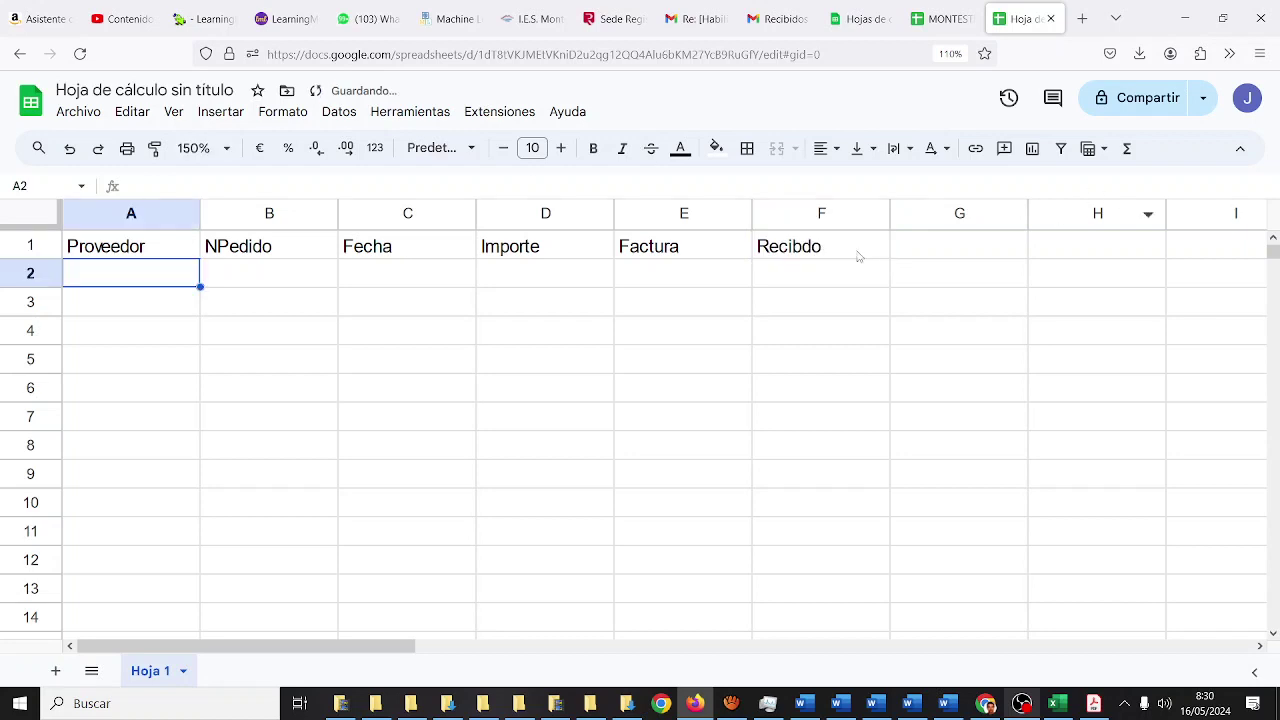
pyautogui.click(860, 255)
pyautogui.doubleClick(838, 248)
pyautogui.press('BackSpace')
pyautogui.press('BackSpace')
pyautogui.press('BackSpace')
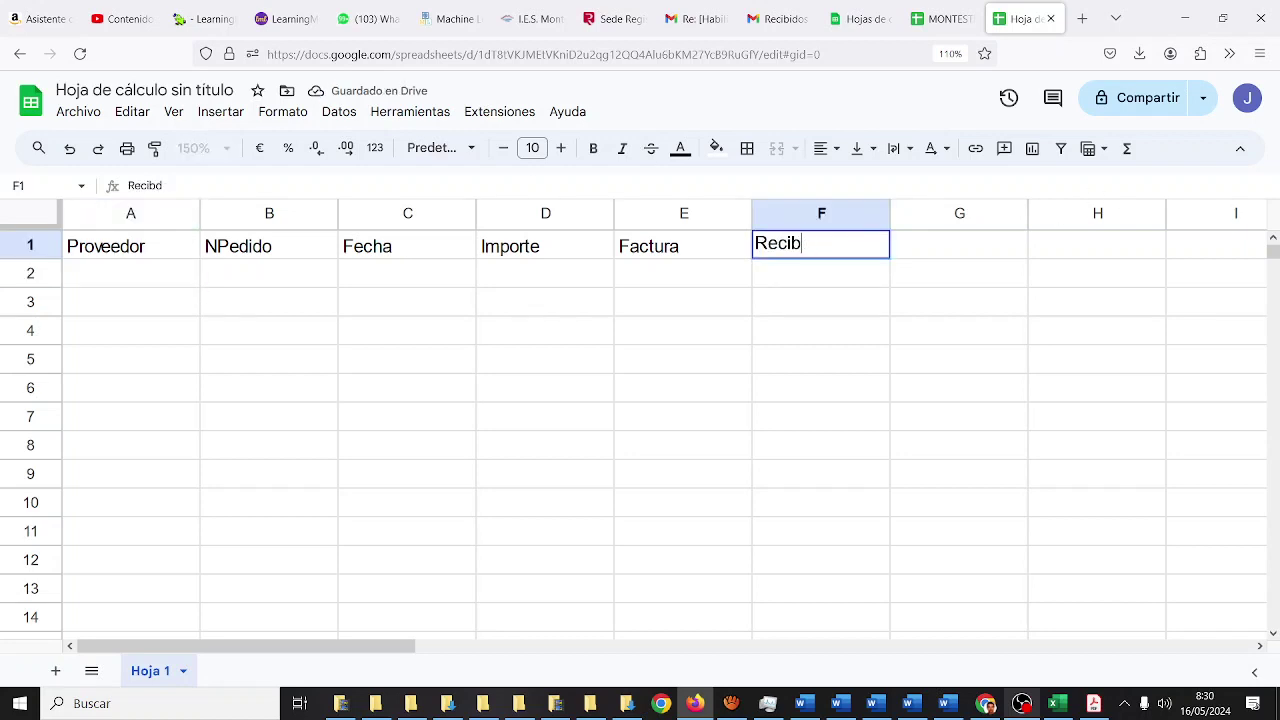
# - Finish the F1 header so it reads Recibido
pyautogui.write('bido')
pyautogui.press('Return')
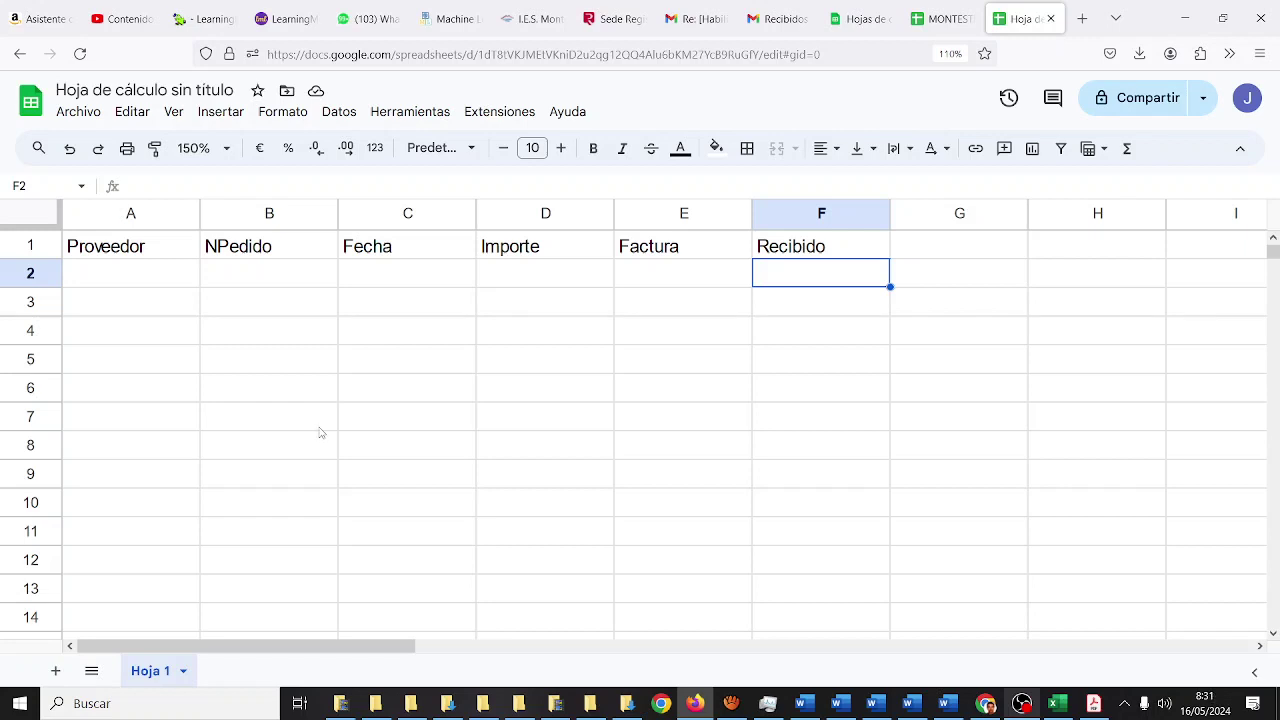
# - Insert an empty column before Recibido, shifting Recibido to column G
pyautogui.click(826, 213)
pyautogui.rightClick(826, 213)
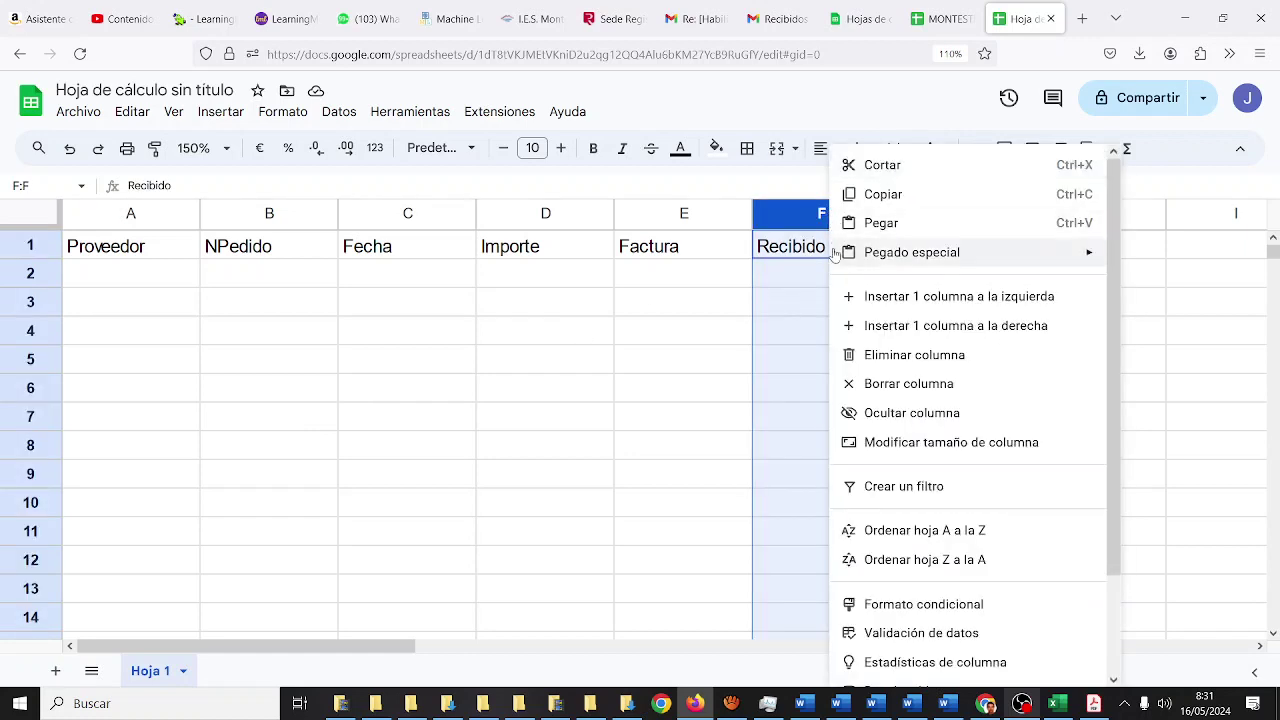
pyautogui.click(871, 325)
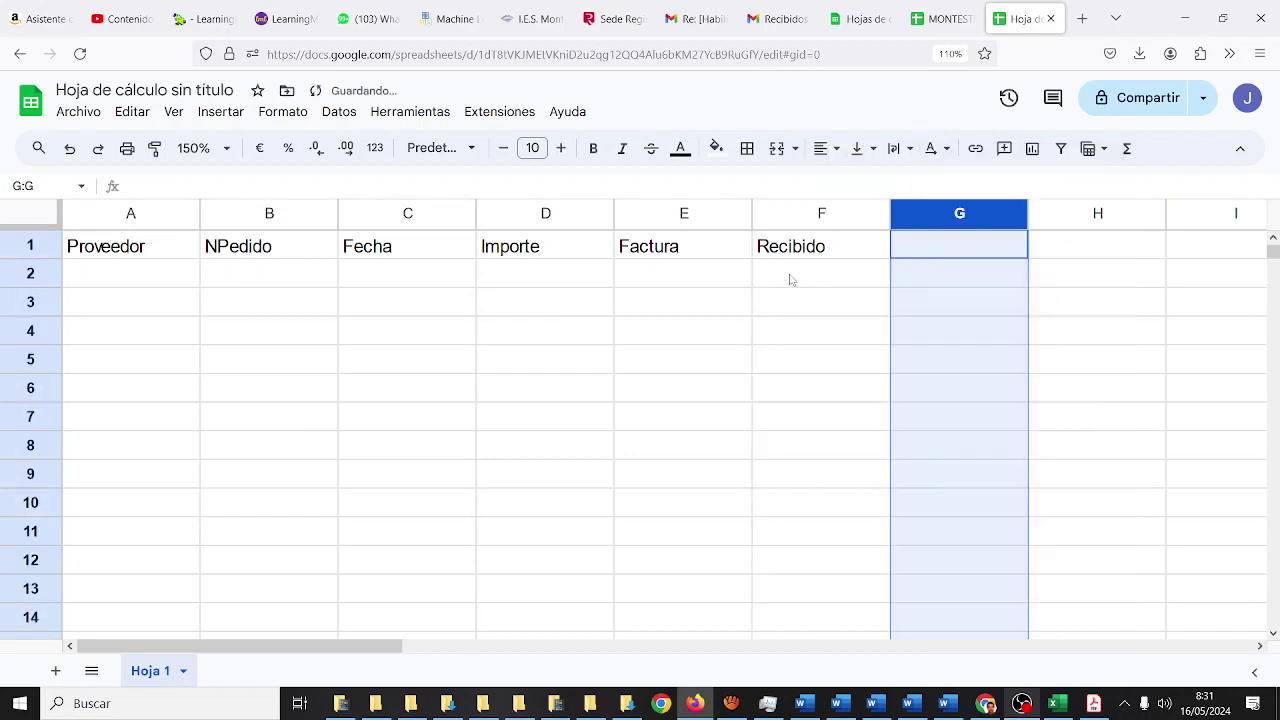
pyautogui.click(805, 218)
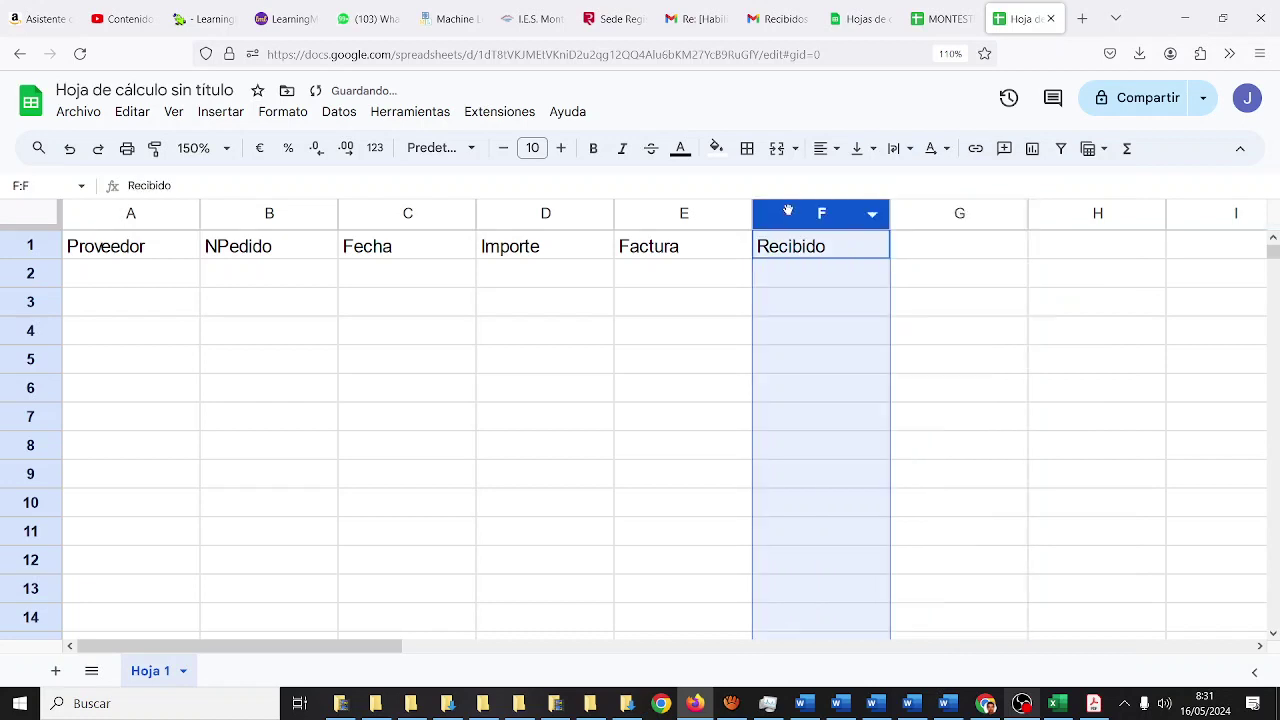
pyautogui.rightClick(805, 218)
pyautogui.click(843, 308)
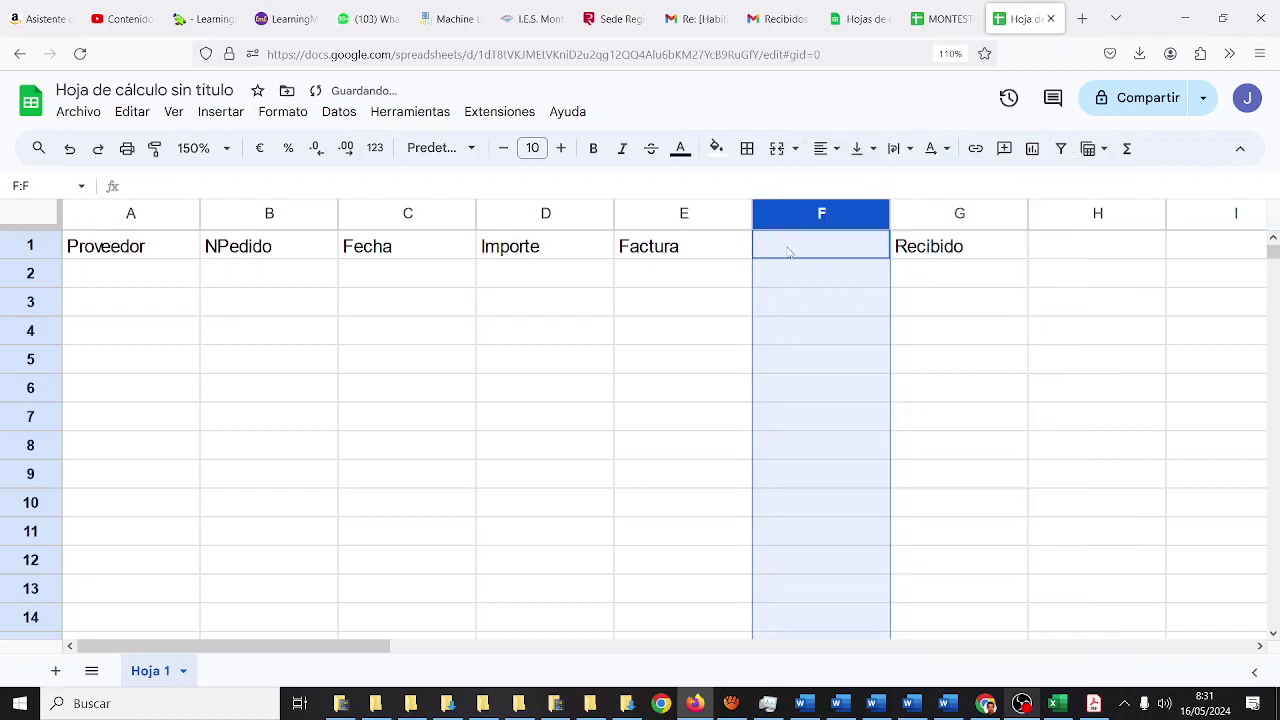
# - Enter the header Pagado in the new cell F1
pyautogui.click(789, 250)
pyautogui.write('Pagado')
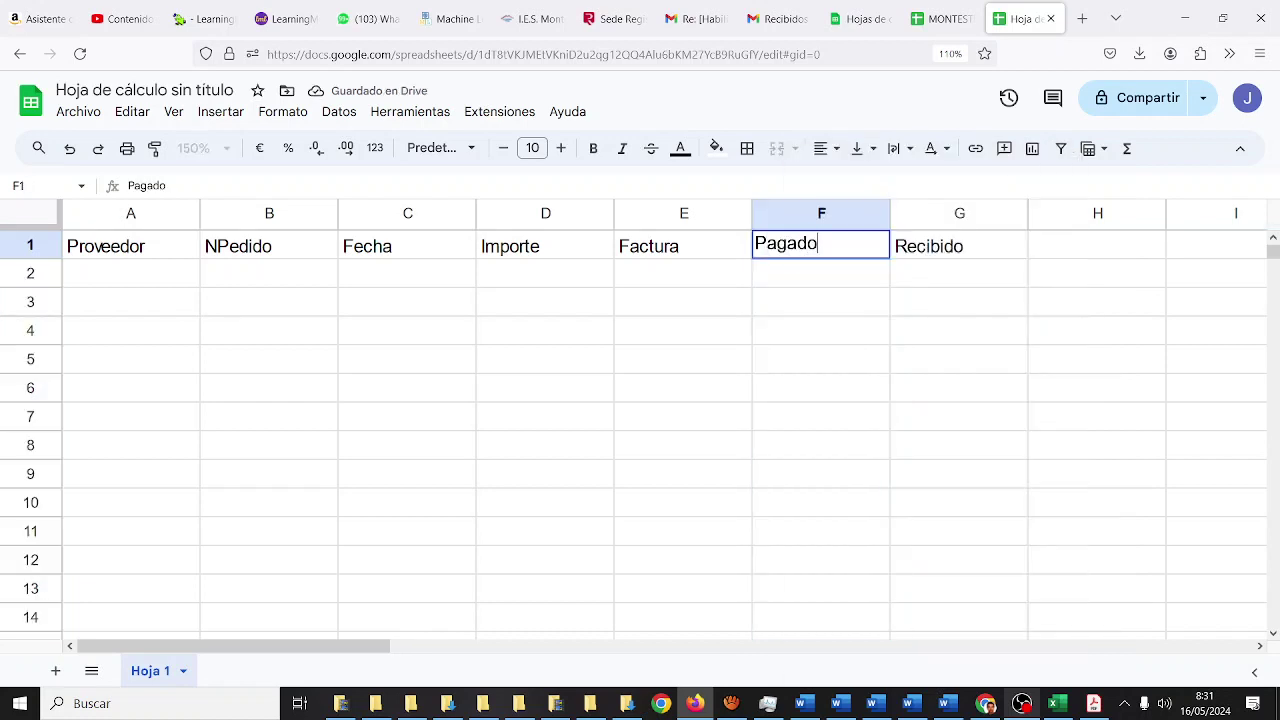
pyautogui.press('Return')
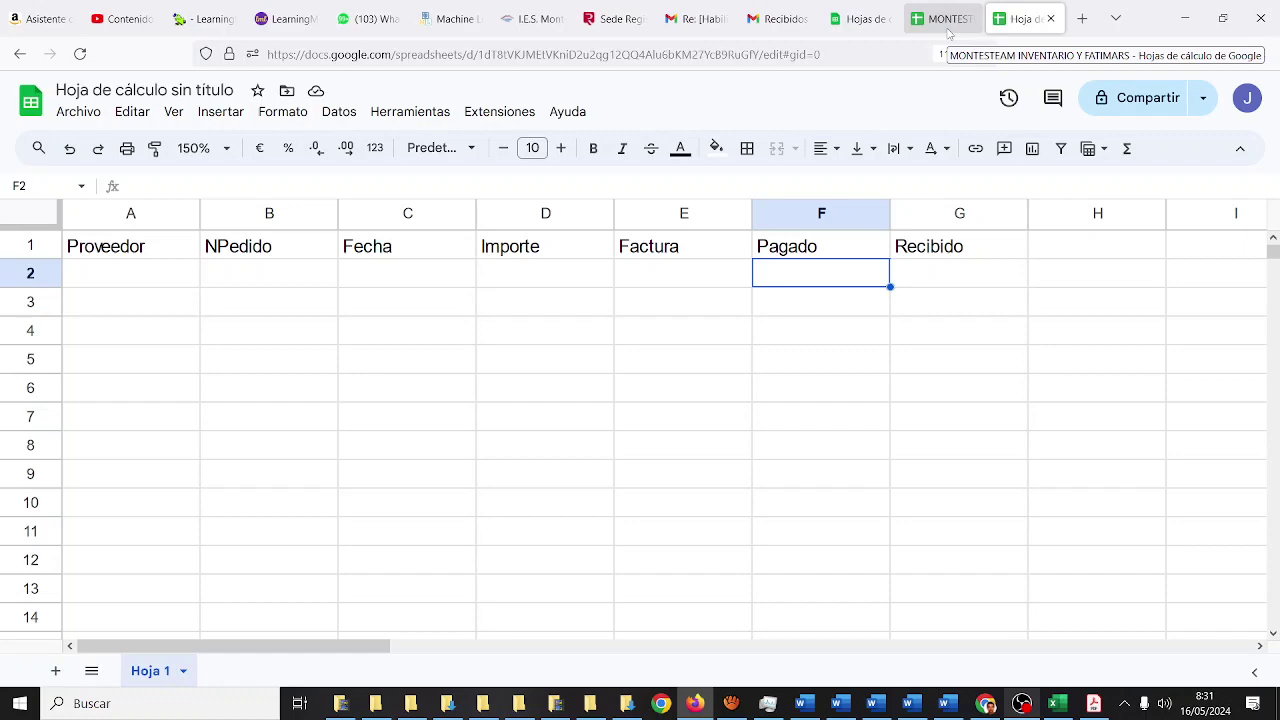
# - Enter Bricogeek, order 597444 and date 13/5/24 in A2:C2, copied from MONTESTEAM
pyautogui.click(948, 30)
pyautogui.click(1020, 18)
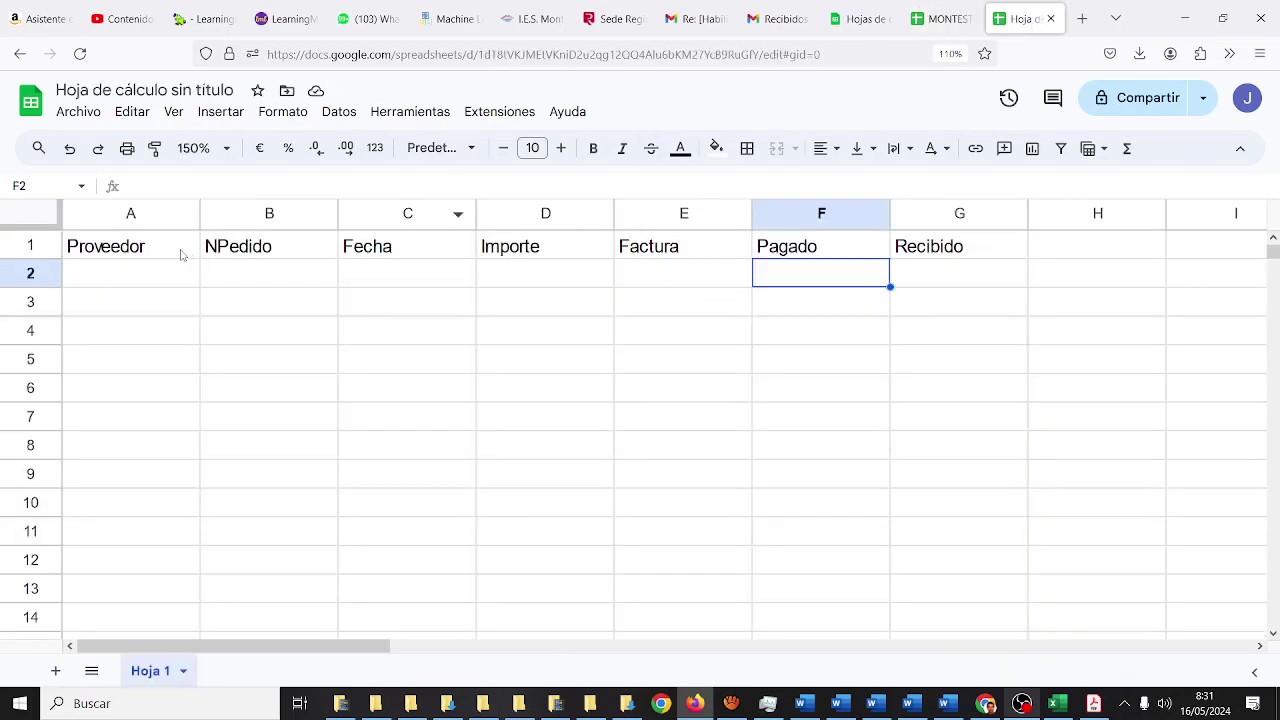
pyautogui.click(137, 280)
pyautogui.write('Bricogeek')
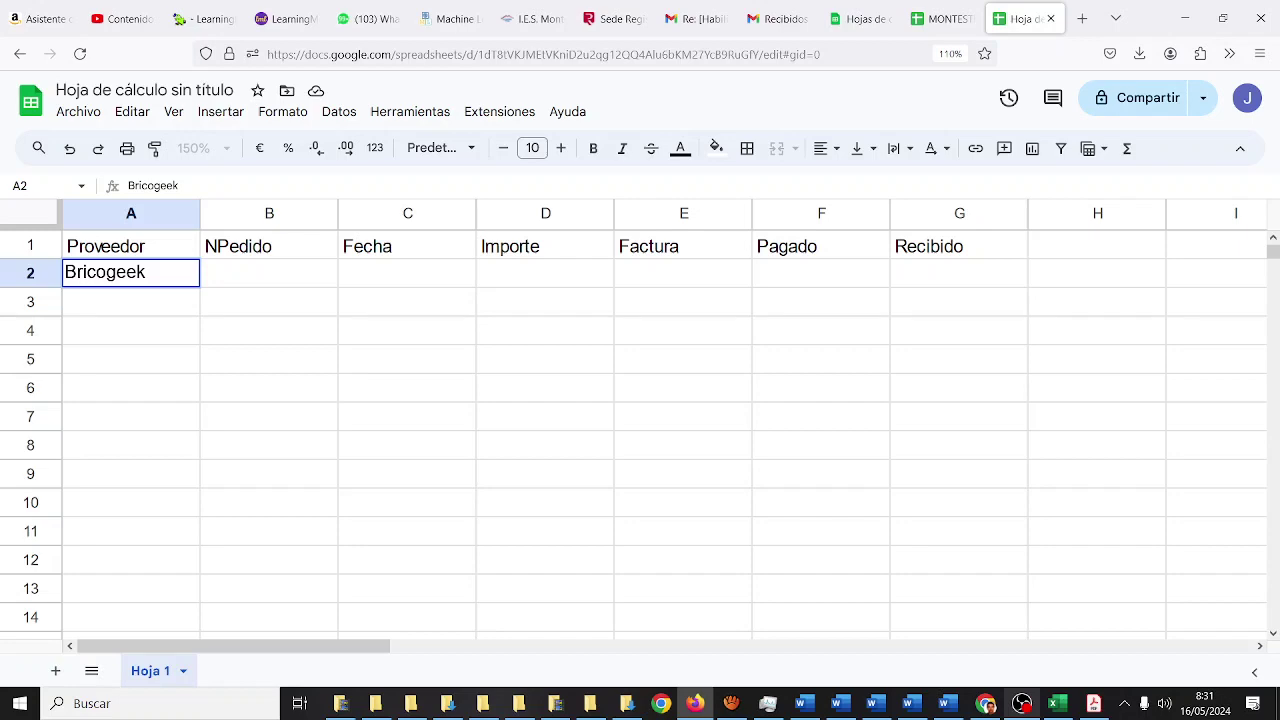
pyautogui.press('Tab')
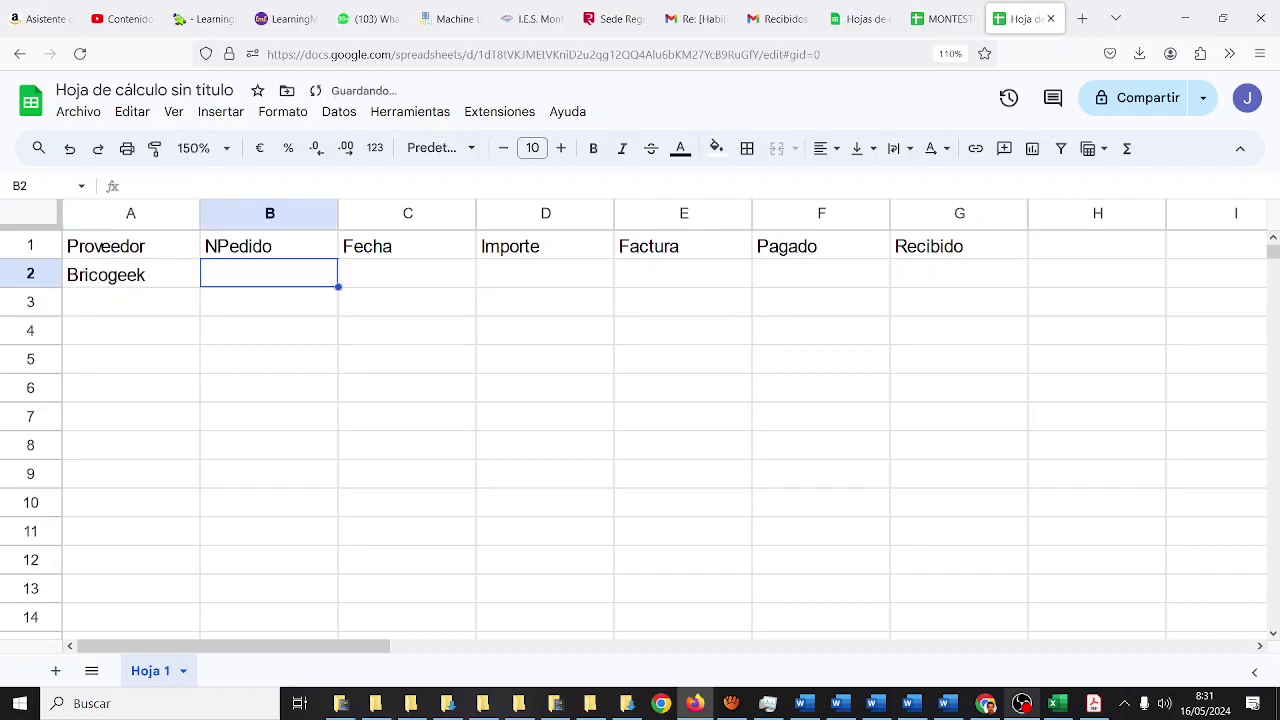
pyautogui.click(957, 20)
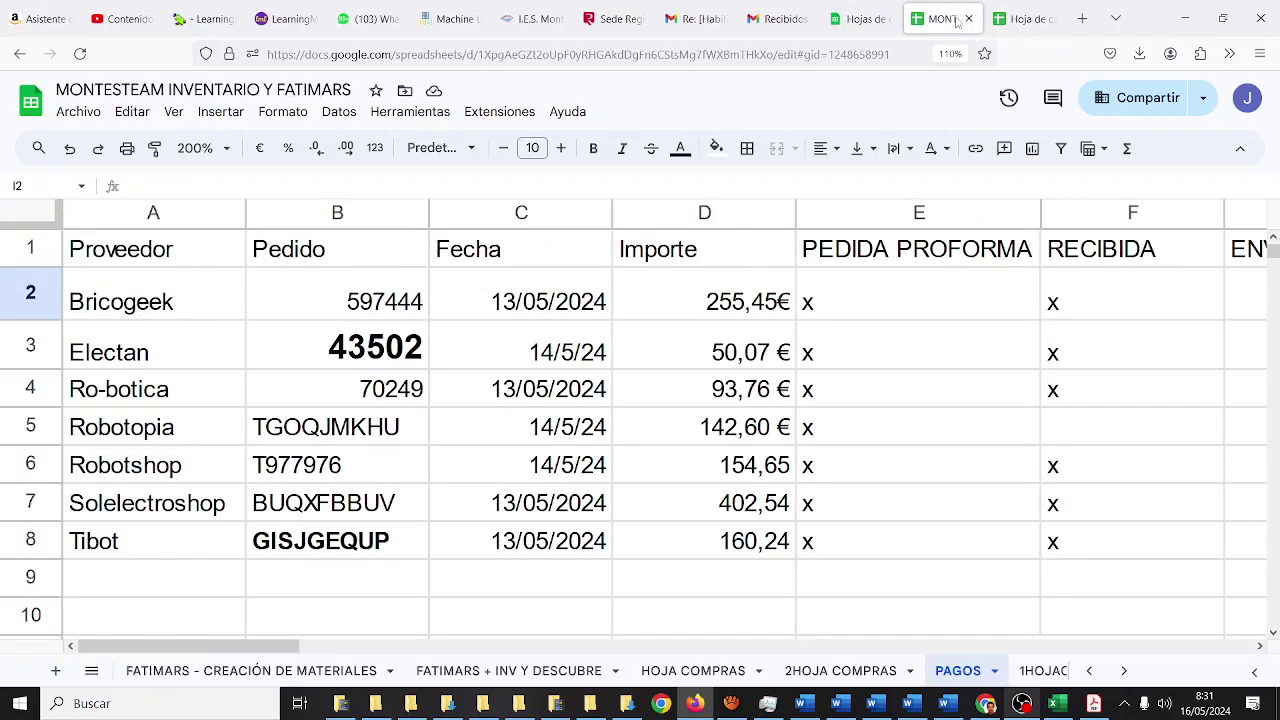
pyautogui.click(1020, 20)
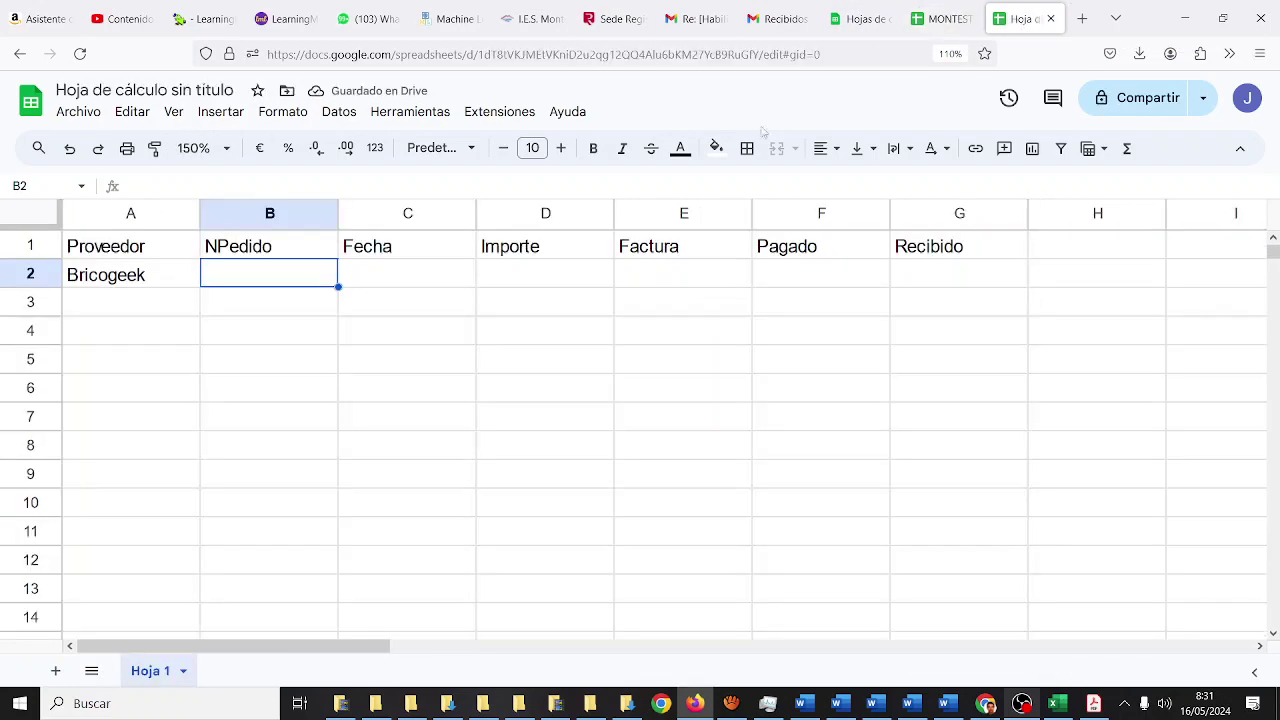
pyautogui.write('597444')
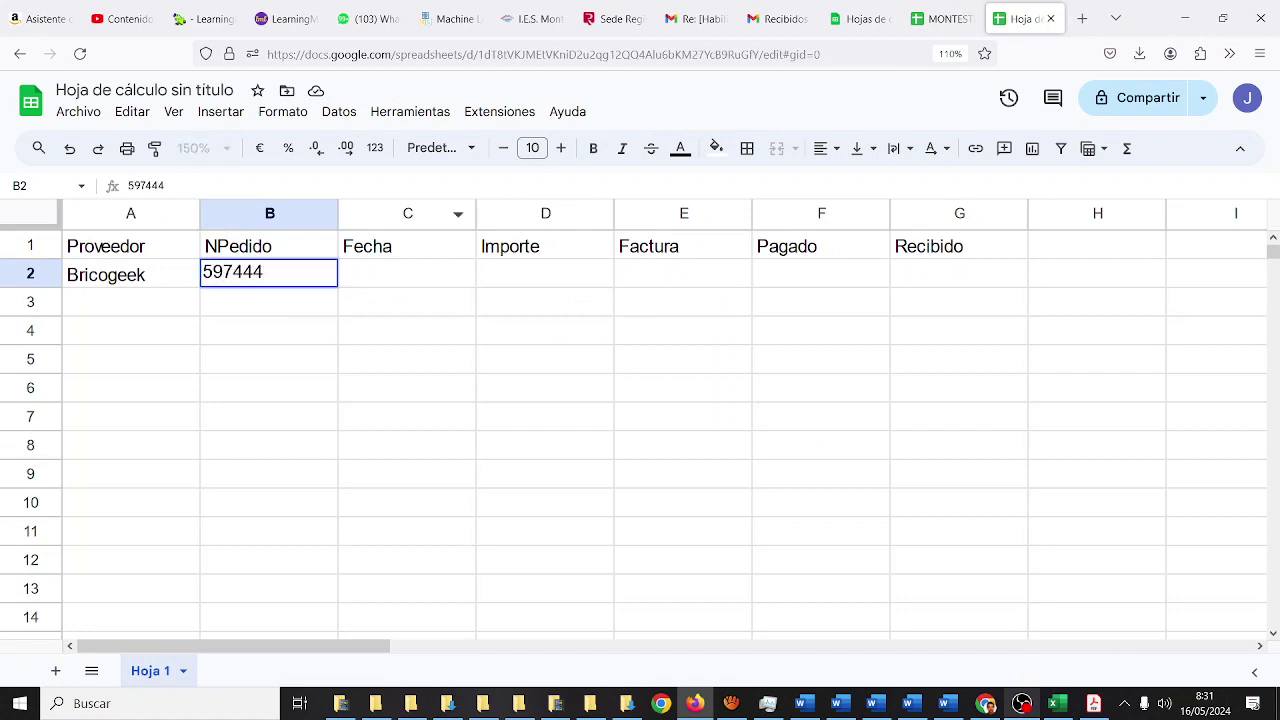
pyautogui.press('Tab')
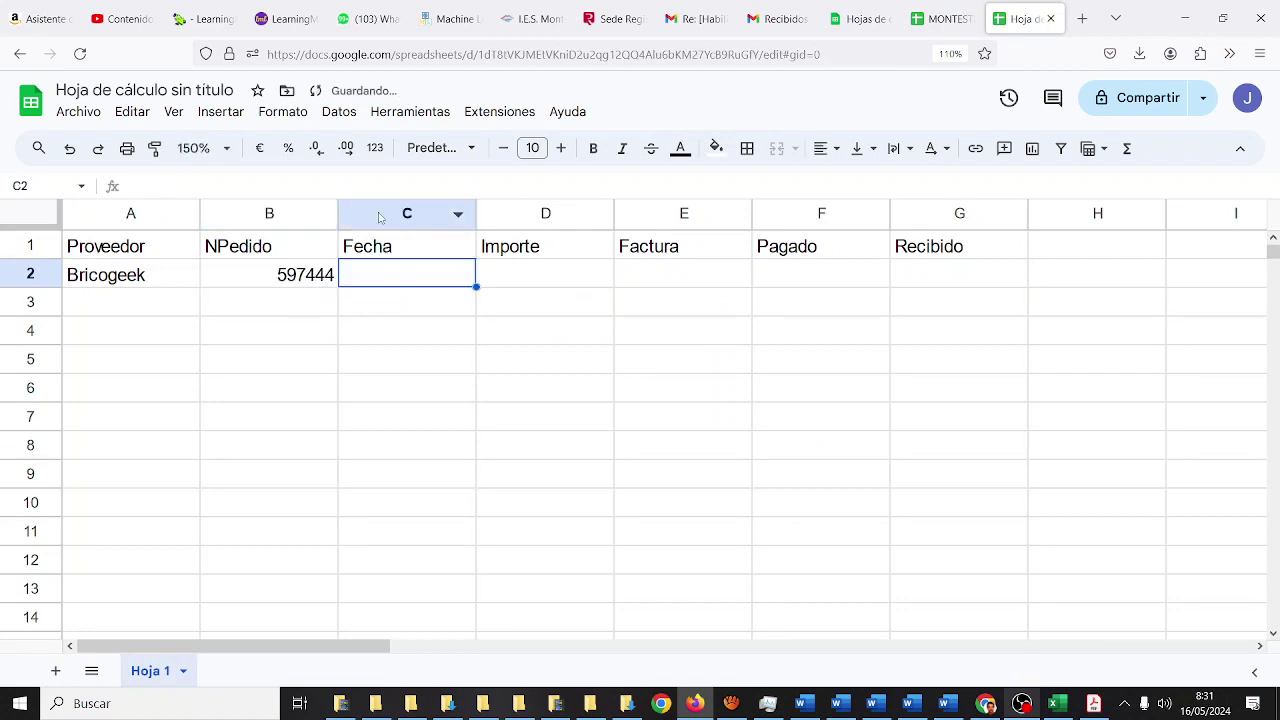
pyautogui.write('13/5/24')
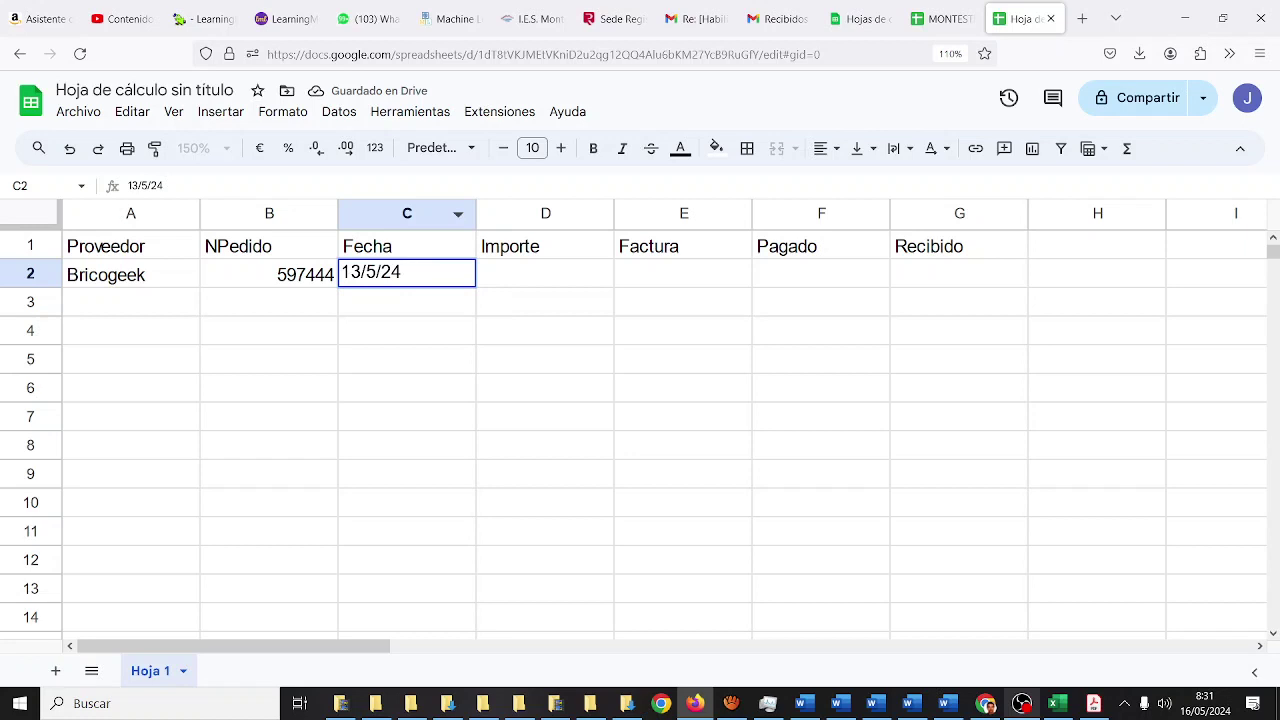
pyautogui.press('Tab')
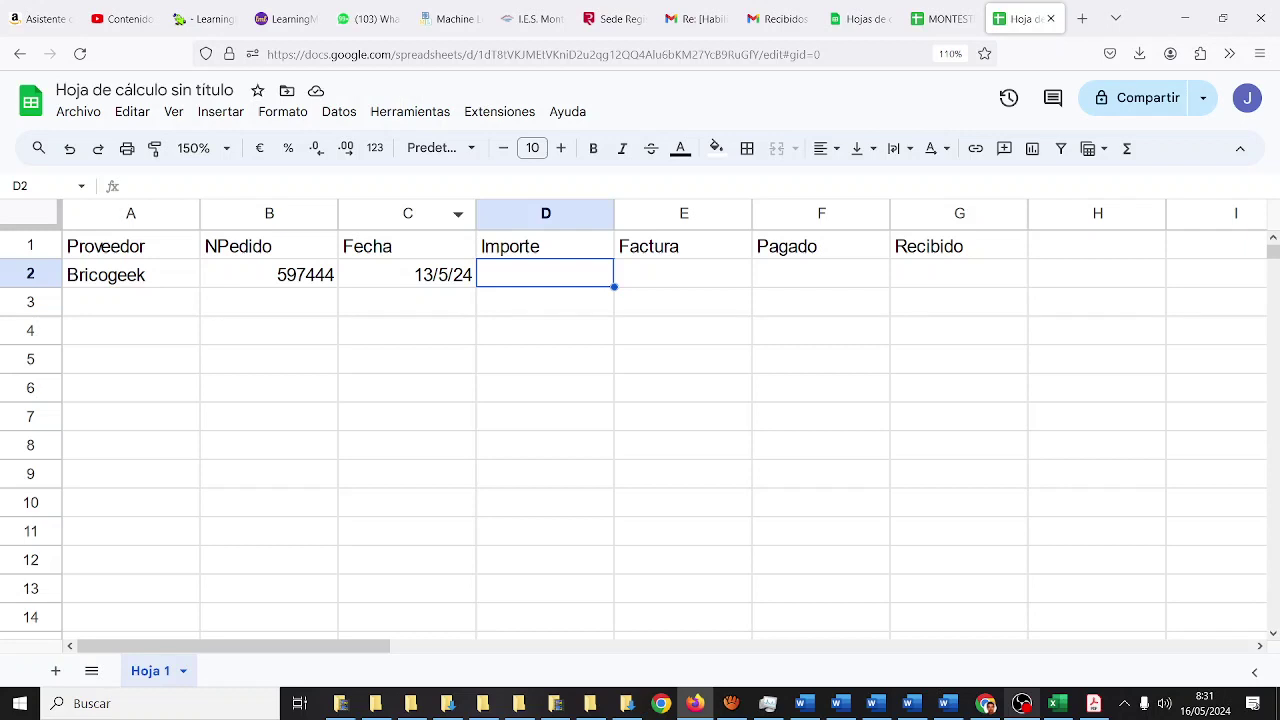
# - Add Bricogeek's amount 255,45 in D2 and an x under Factura in E2
pyautogui.click(942, 18)
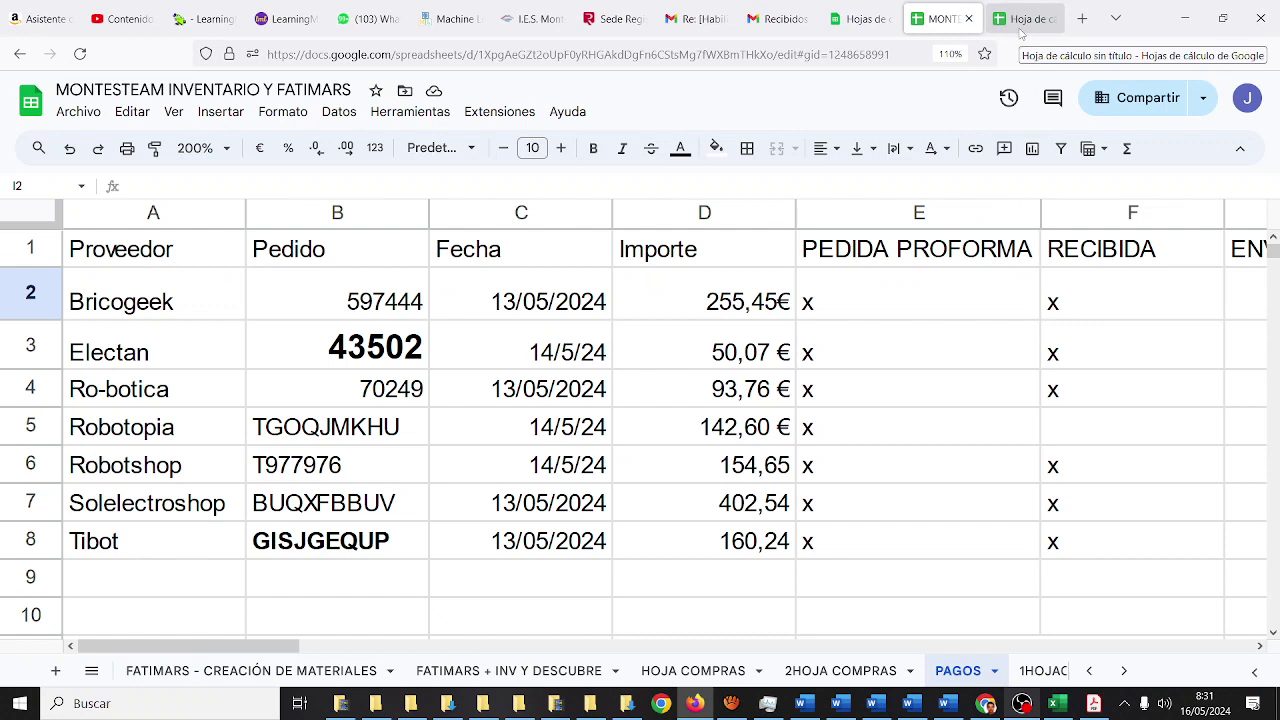
pyautogui.click(1020, 20)
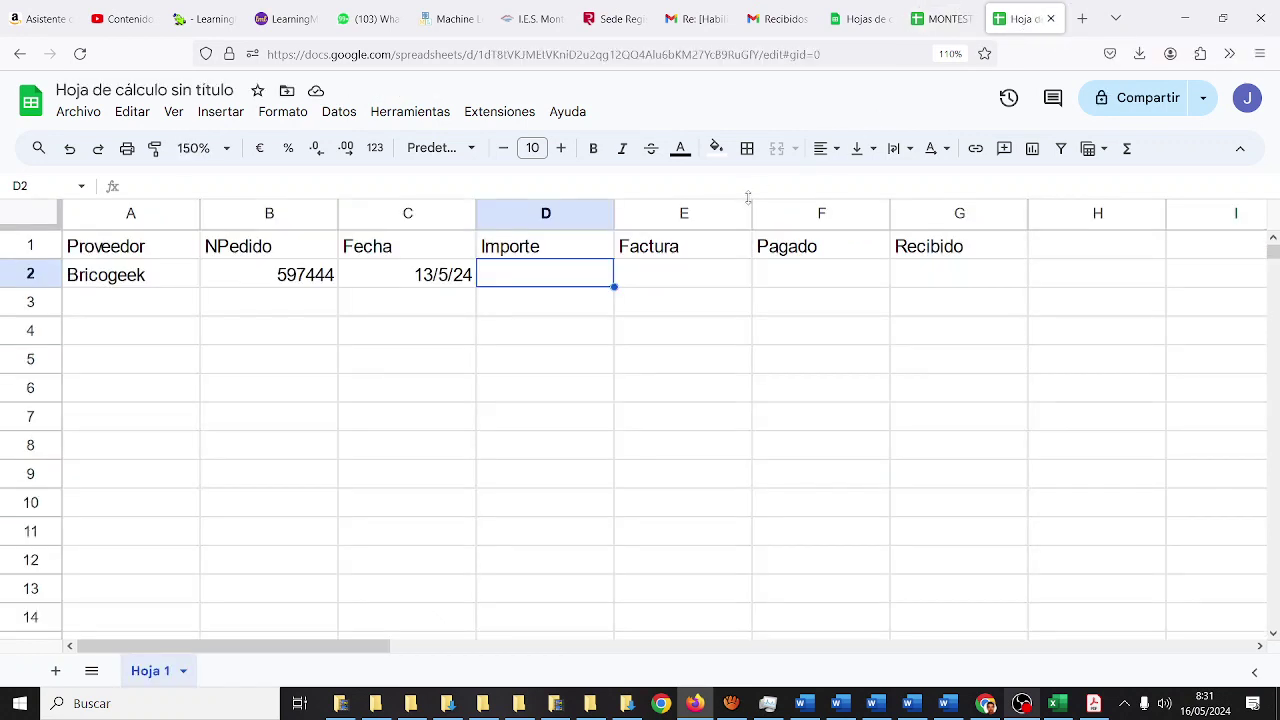
pyautogui.write('255,45')
pyautogui.press('Return')
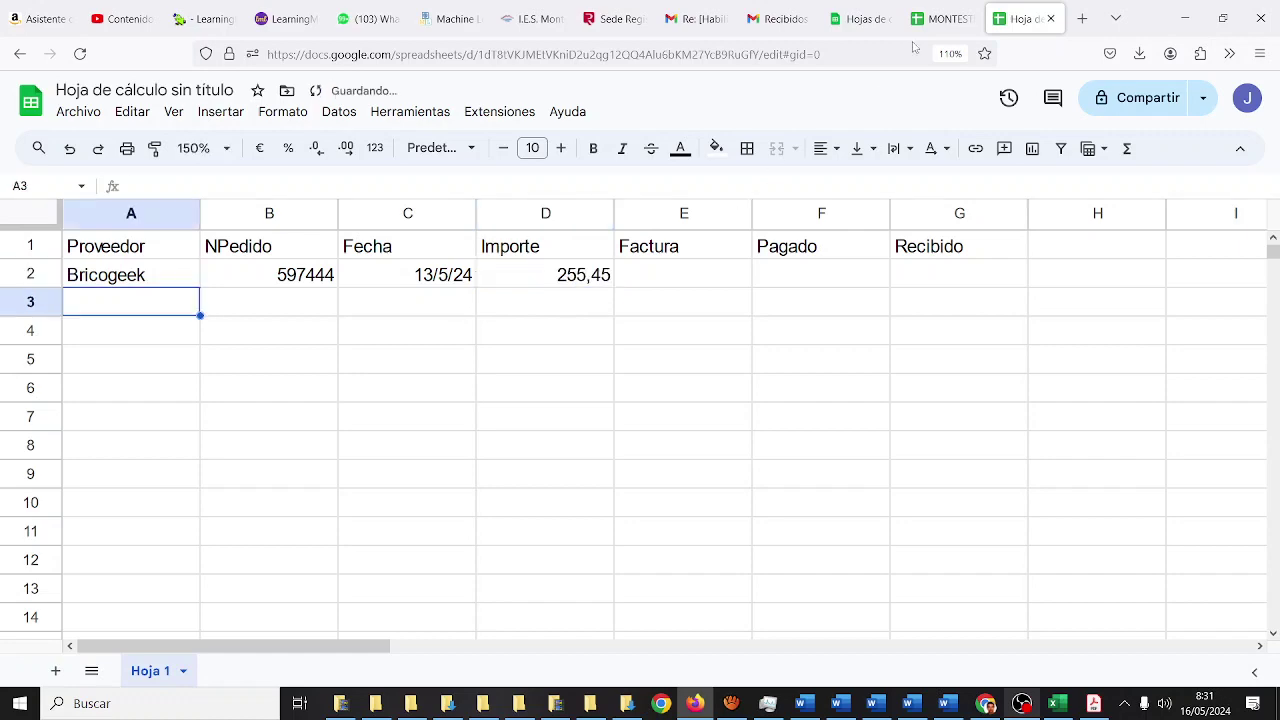
pyautogui.click(937, 20)
pyautogui.click(1025, 20)
pyautogui.click(706, 284)
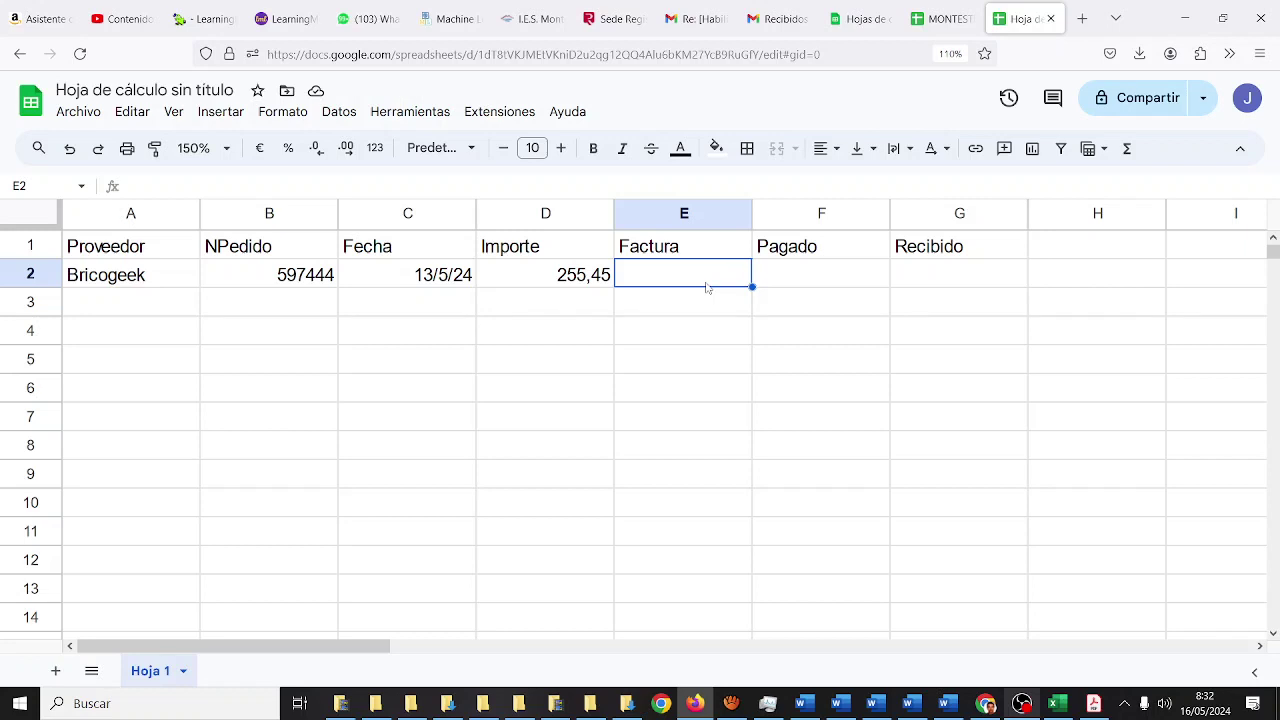
pyautogui.write('x')
pyautogui.click(816, 281)
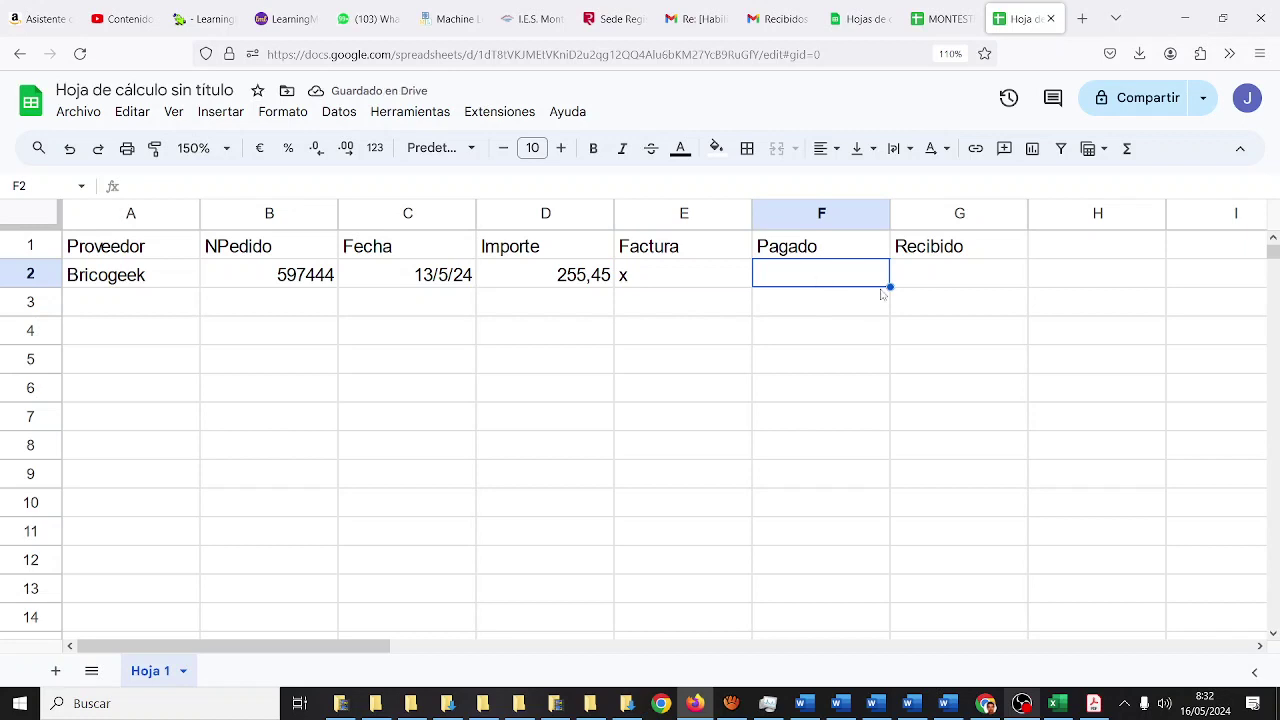
pyautogui.click(188, 305)
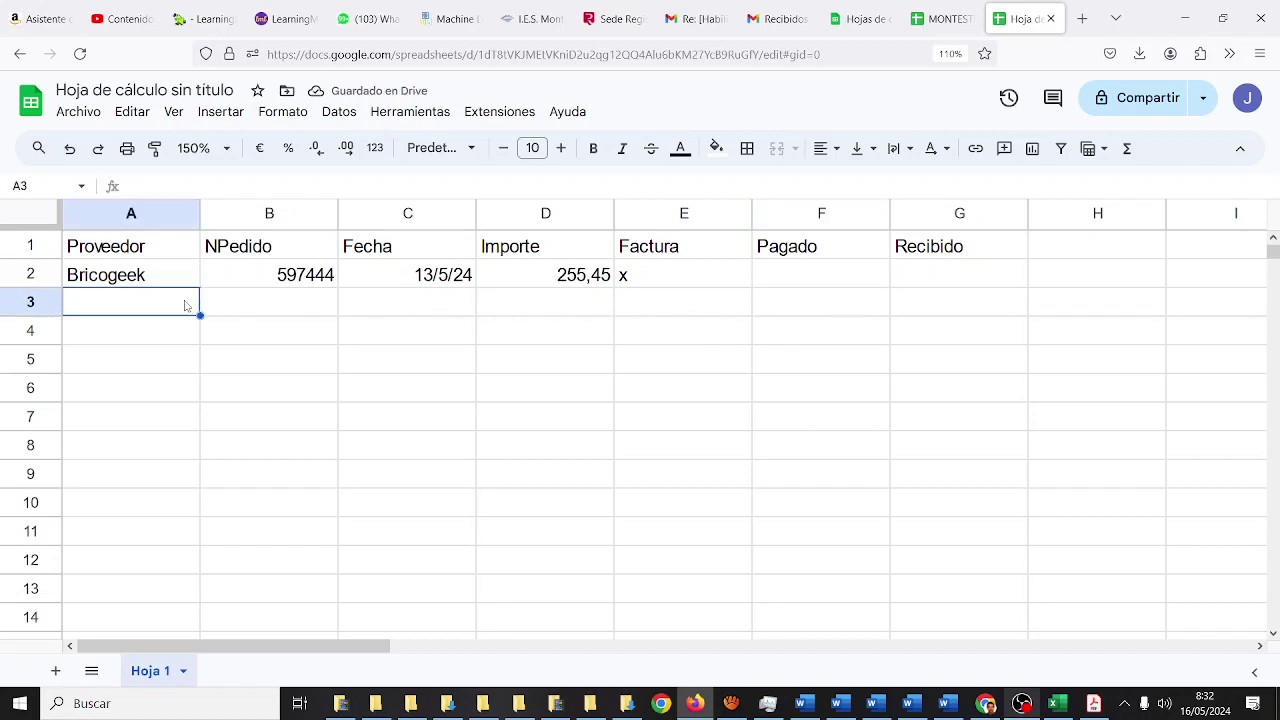
# - Enter supplier Electan with order number 43502 in A3:B3
pyautogui.click(945, 19)
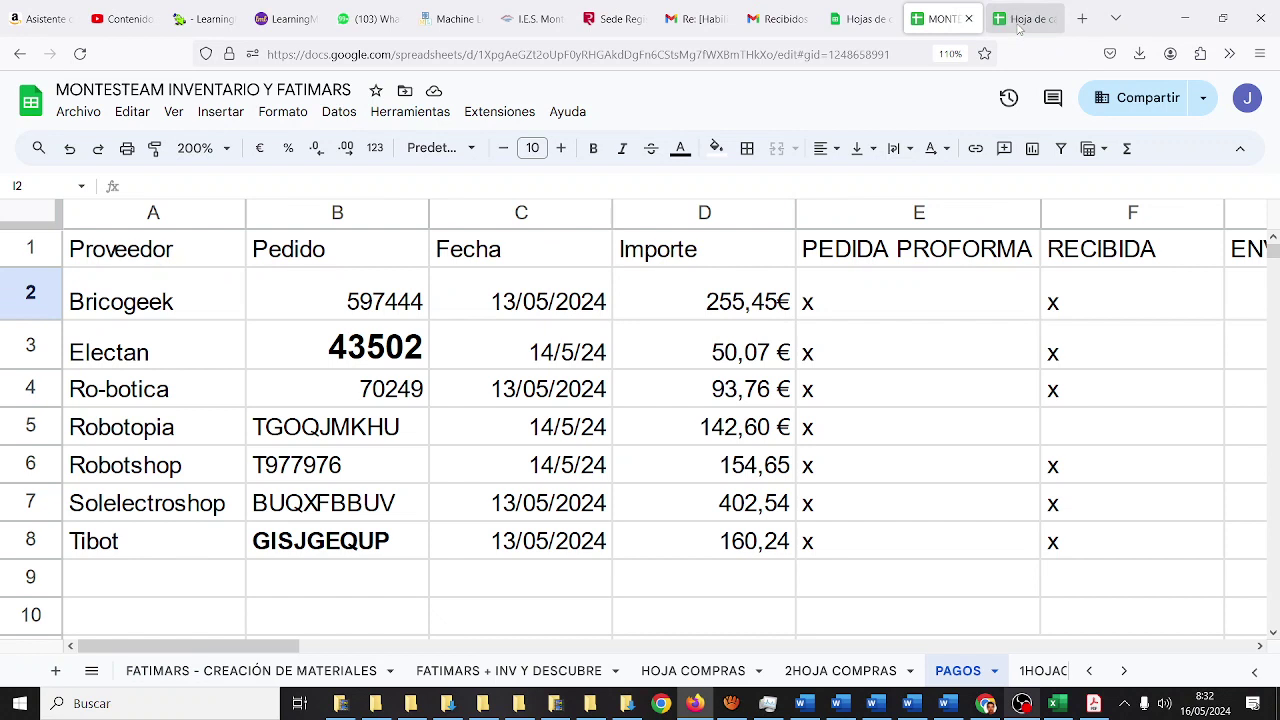
pyautogui.click(1018, 22)
pyautogui.write('Elke')
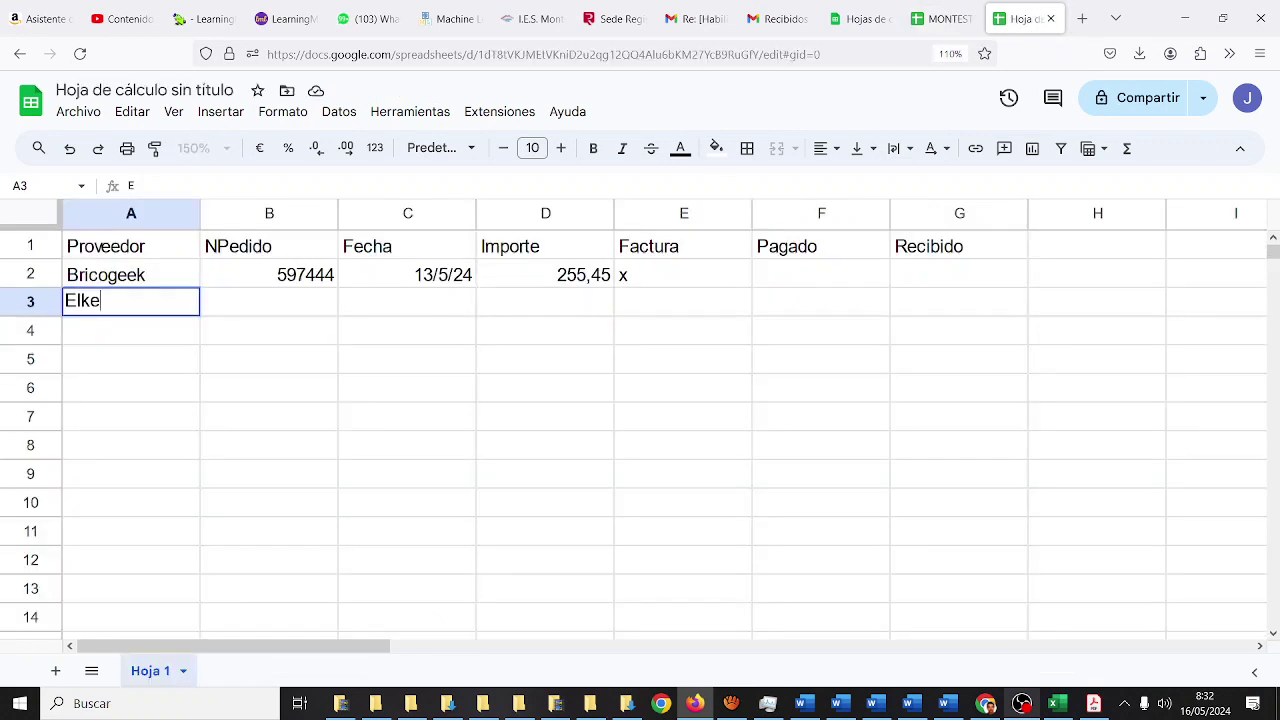
pyautogui.press('BackSpace')
pyautogui.press('BackSpace')
pyautogui.write('ectan')
pyautogui.press('Tab')
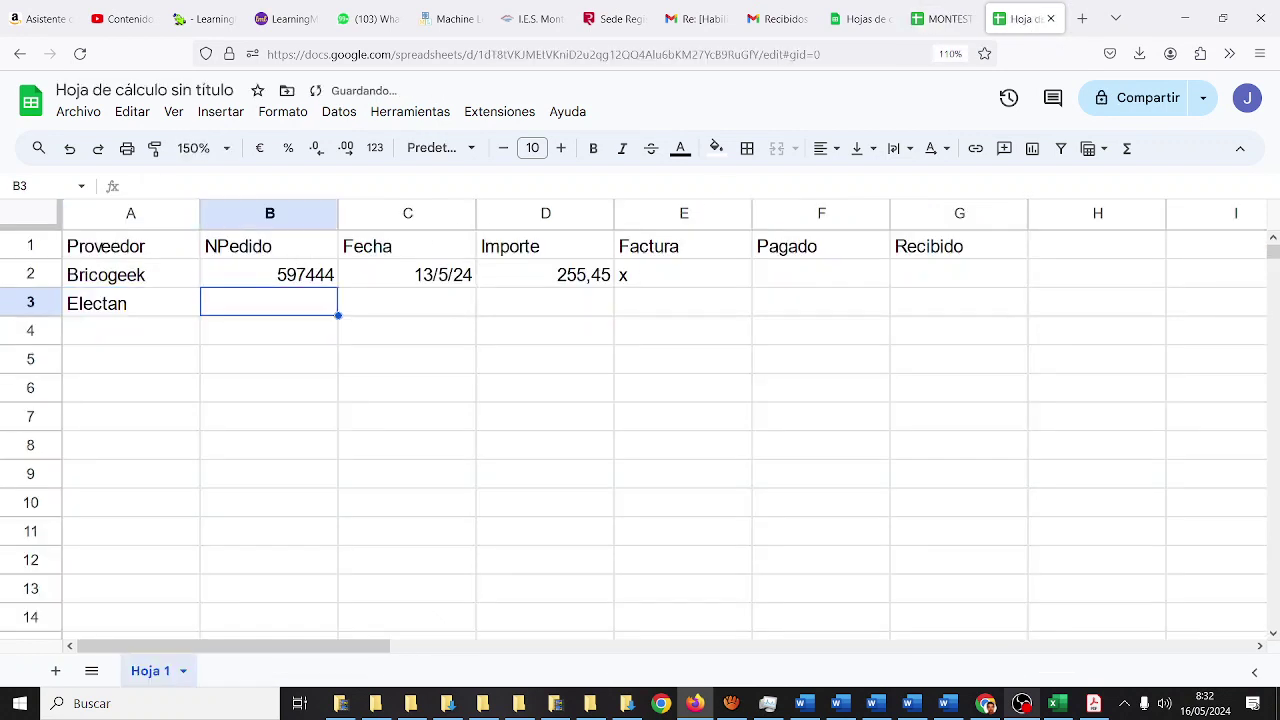
pyautogui.click(932, 20)
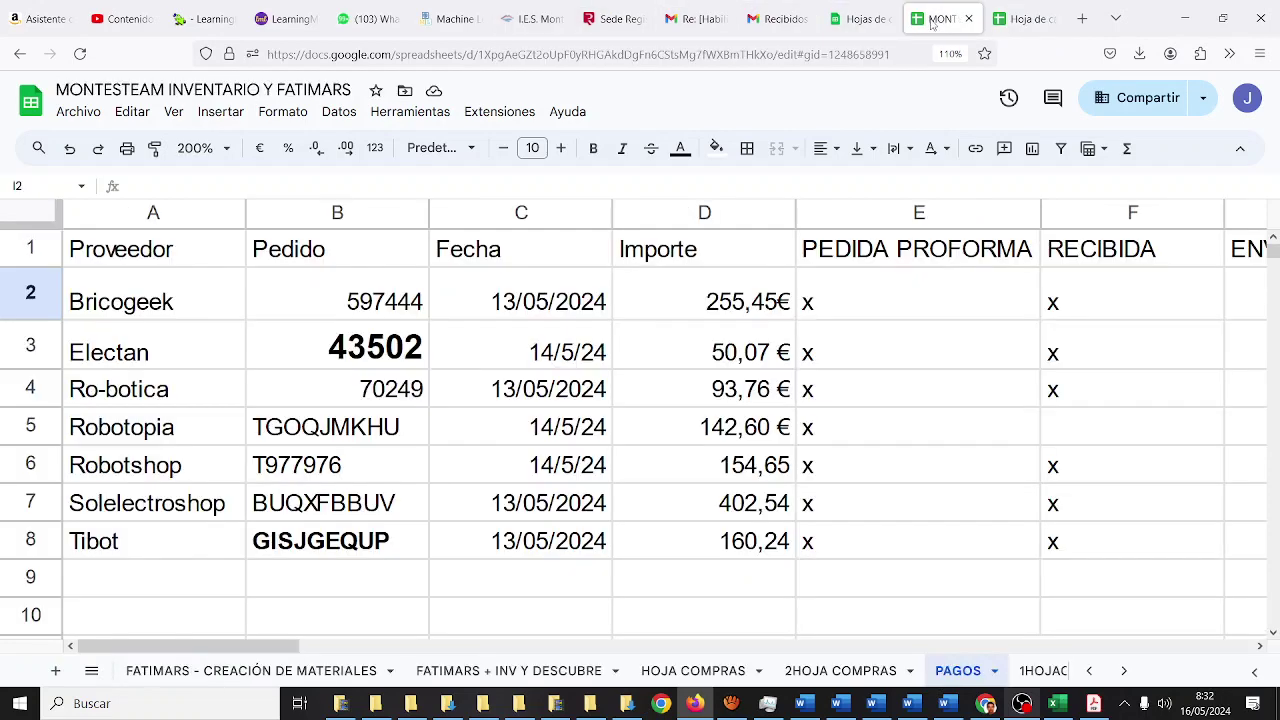
pyautogui.click(1028, 22)
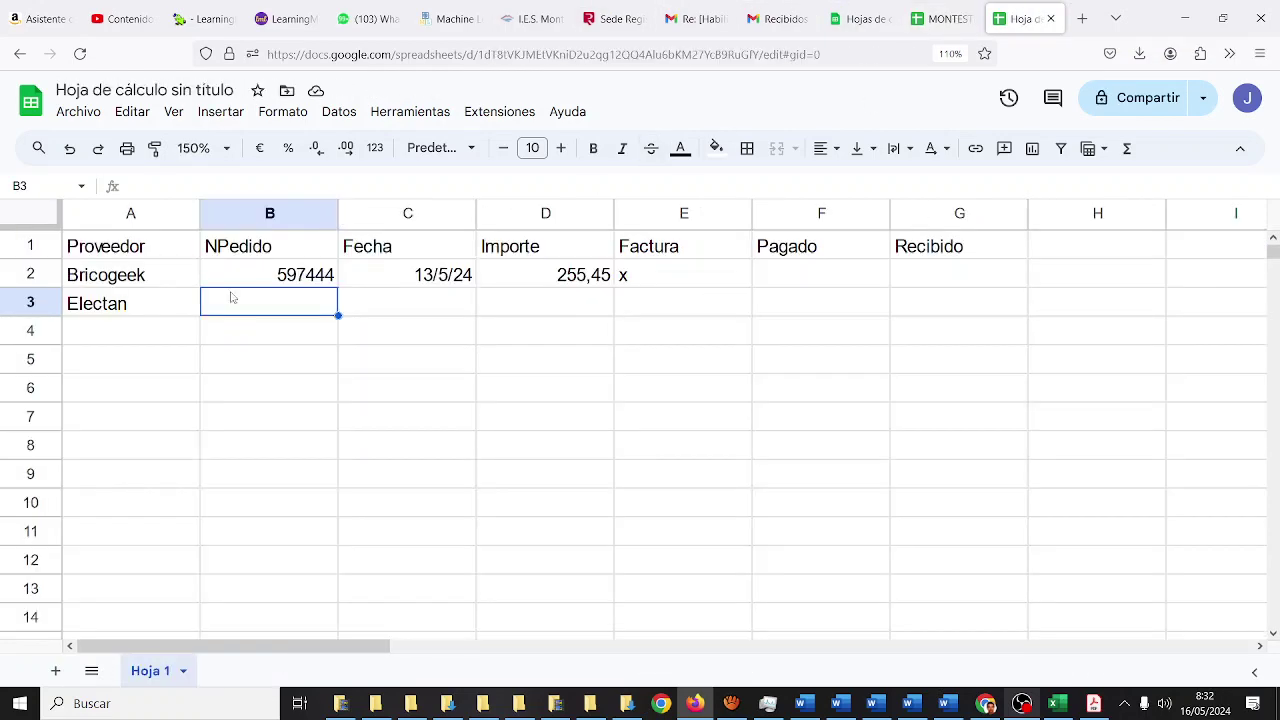
pyautogui.write('43502')
pyautogui.press('Tab')
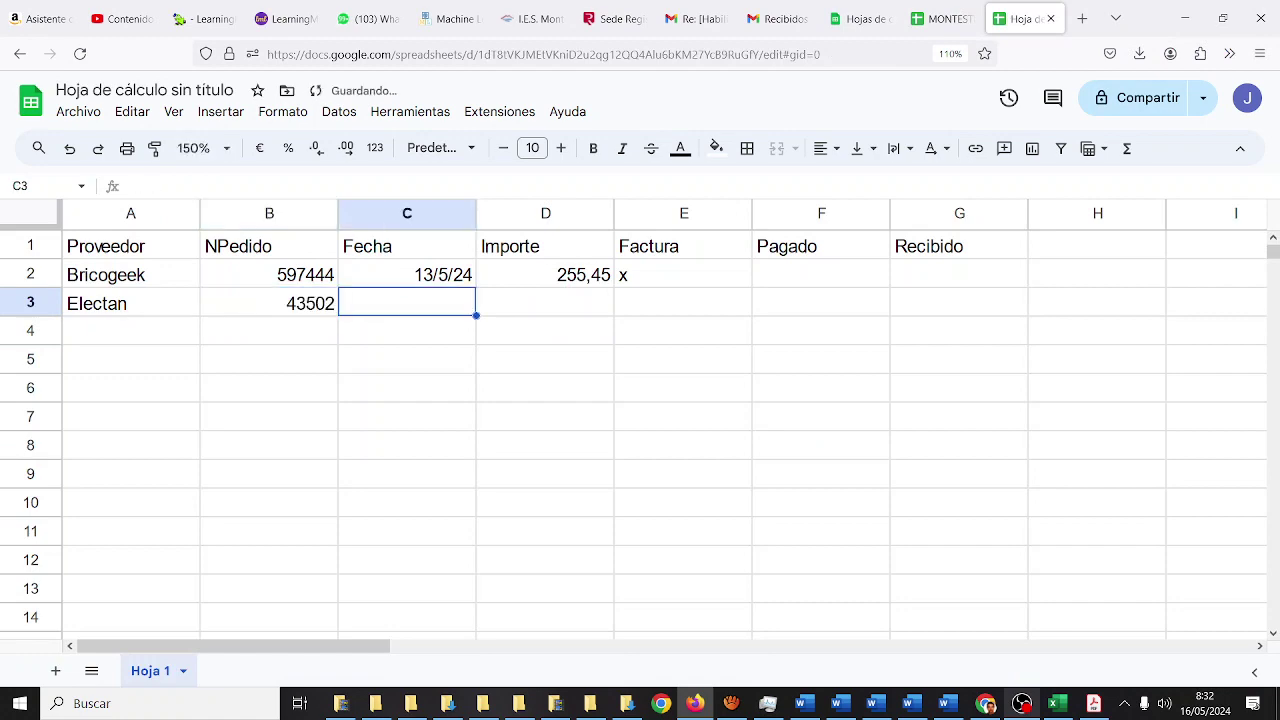
# - Add Electan's date 14/5/24, amount 50,07 and an x under Factura
pyautogui.click(944, 19)
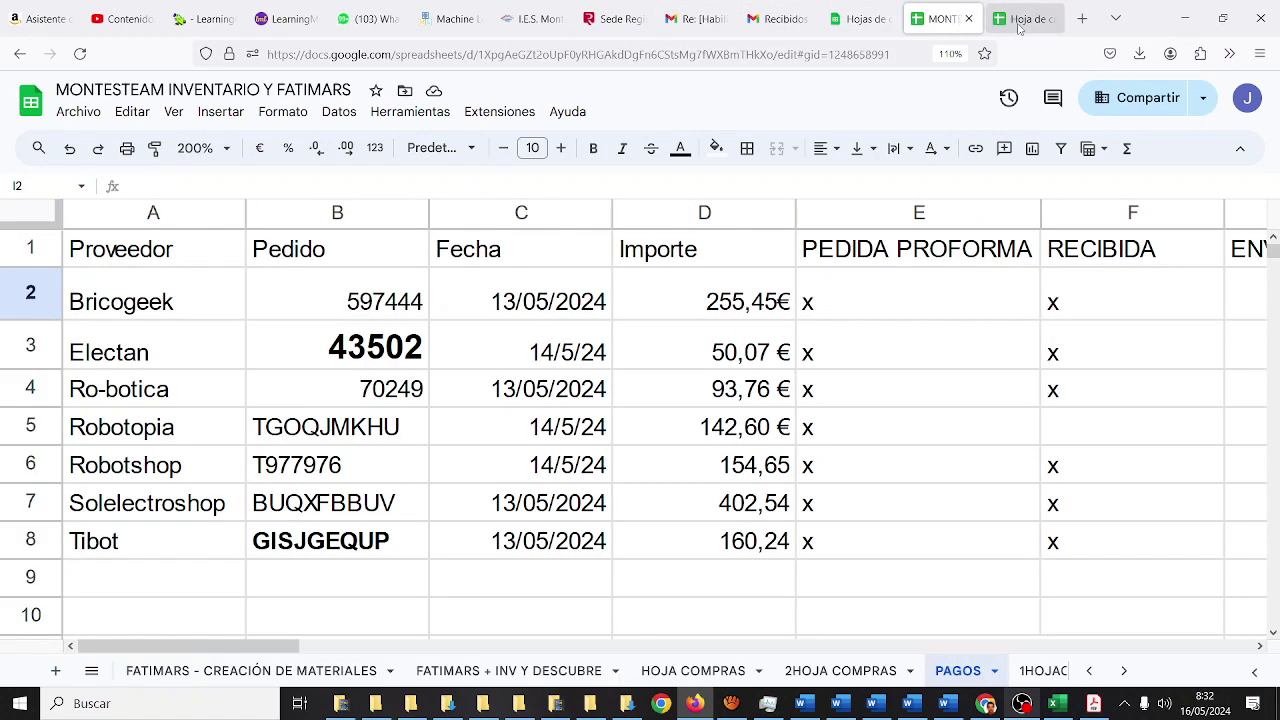
pyautogui.click(1004, 20)
pyautogui.write('14/5/24')
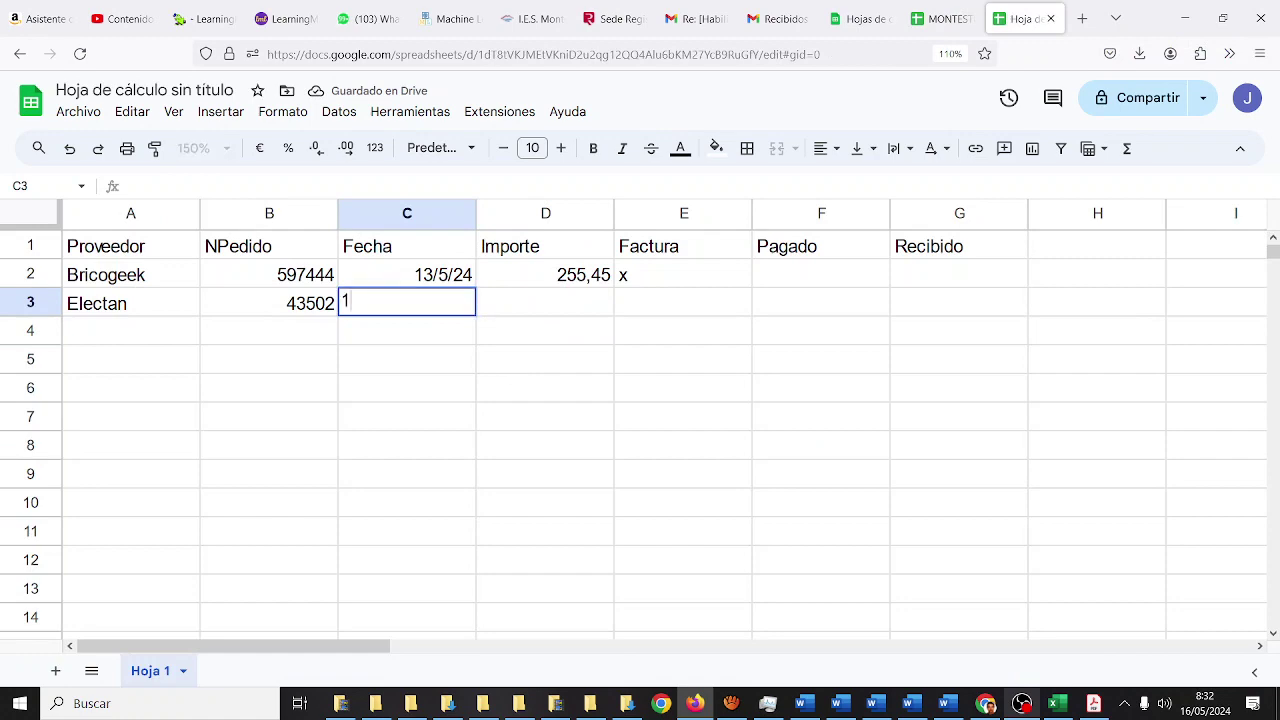
pyautogui.press('Tab')
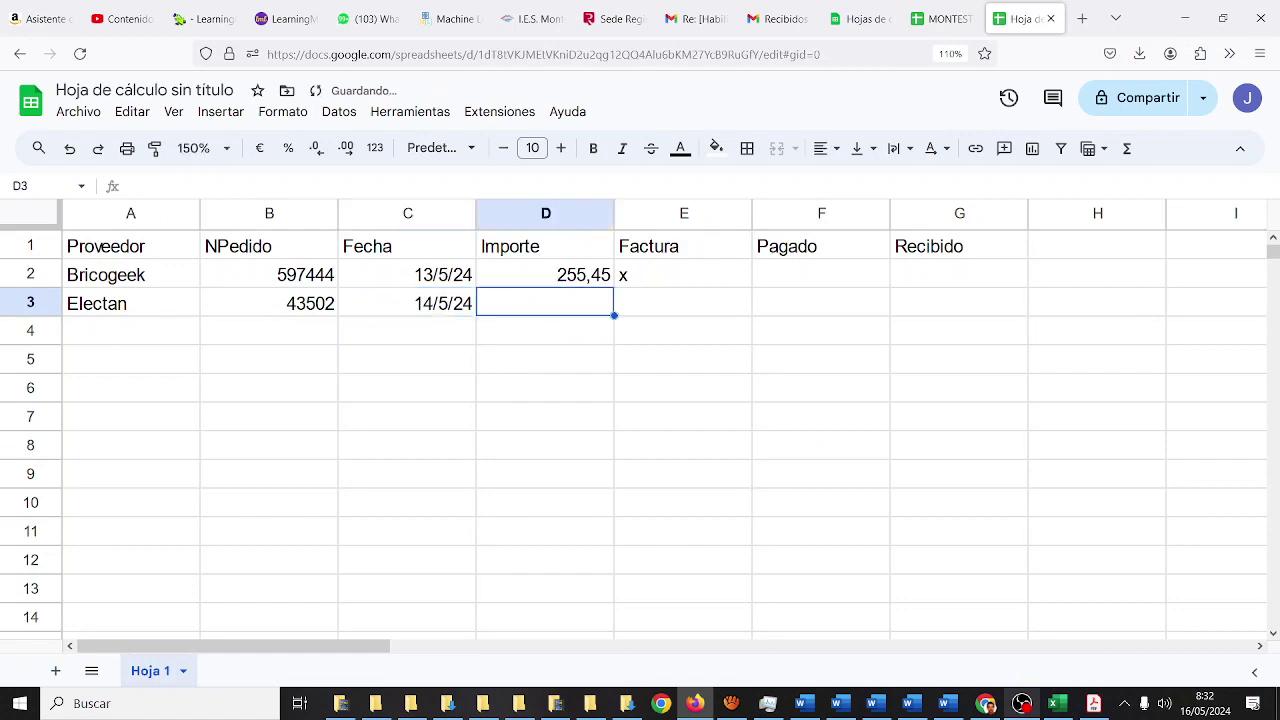
pyautogui.click(944, 19)
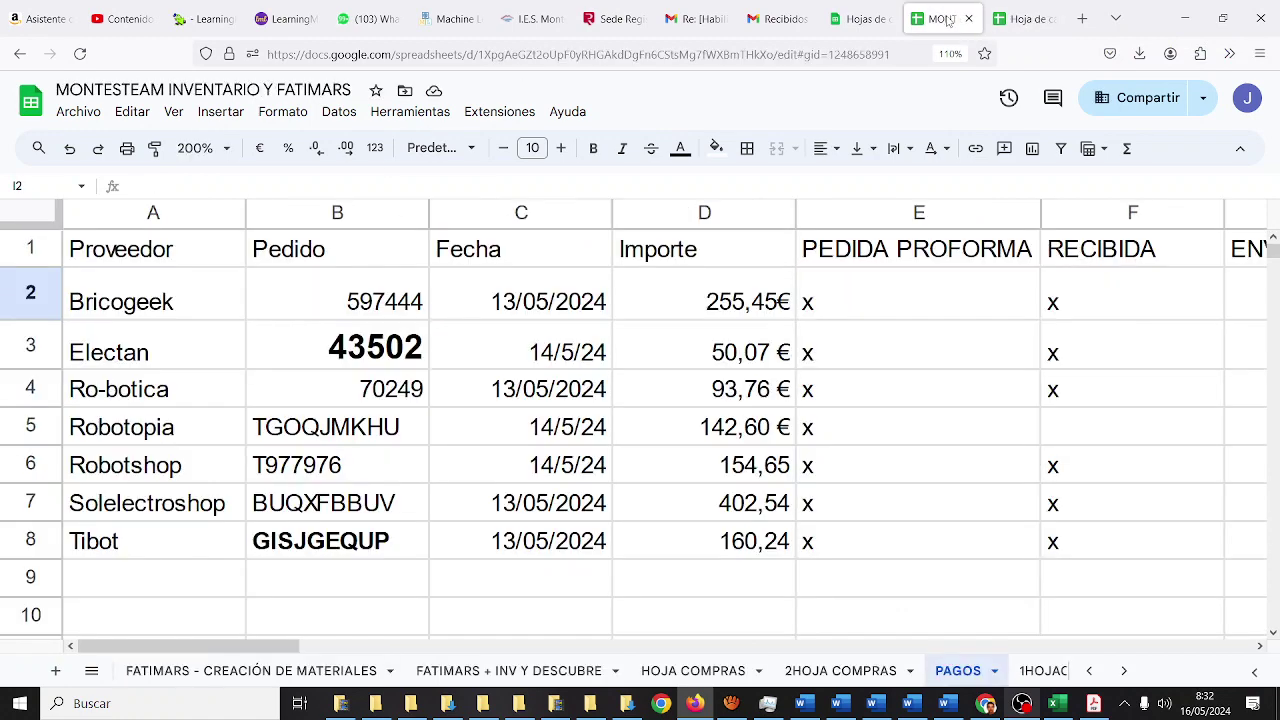
pyautogui.click(1018, 19)
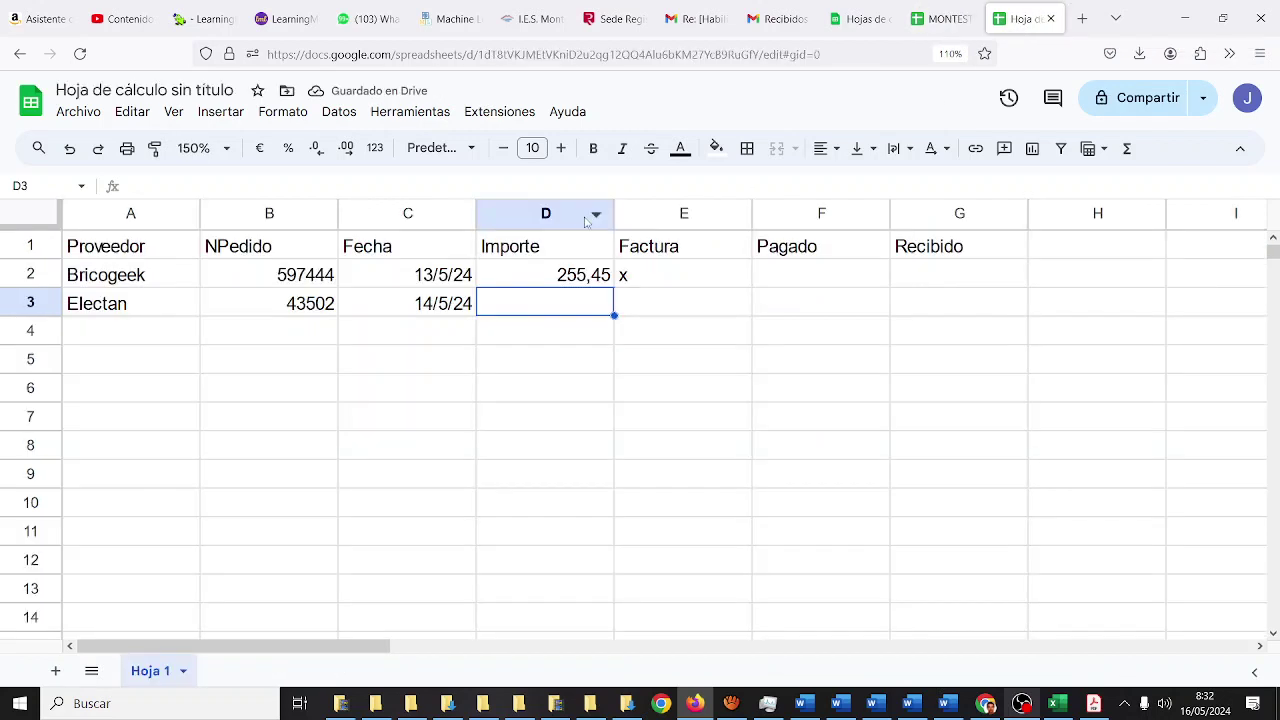
pyautogui.write('50,07')
pyautogui.press('Tab')
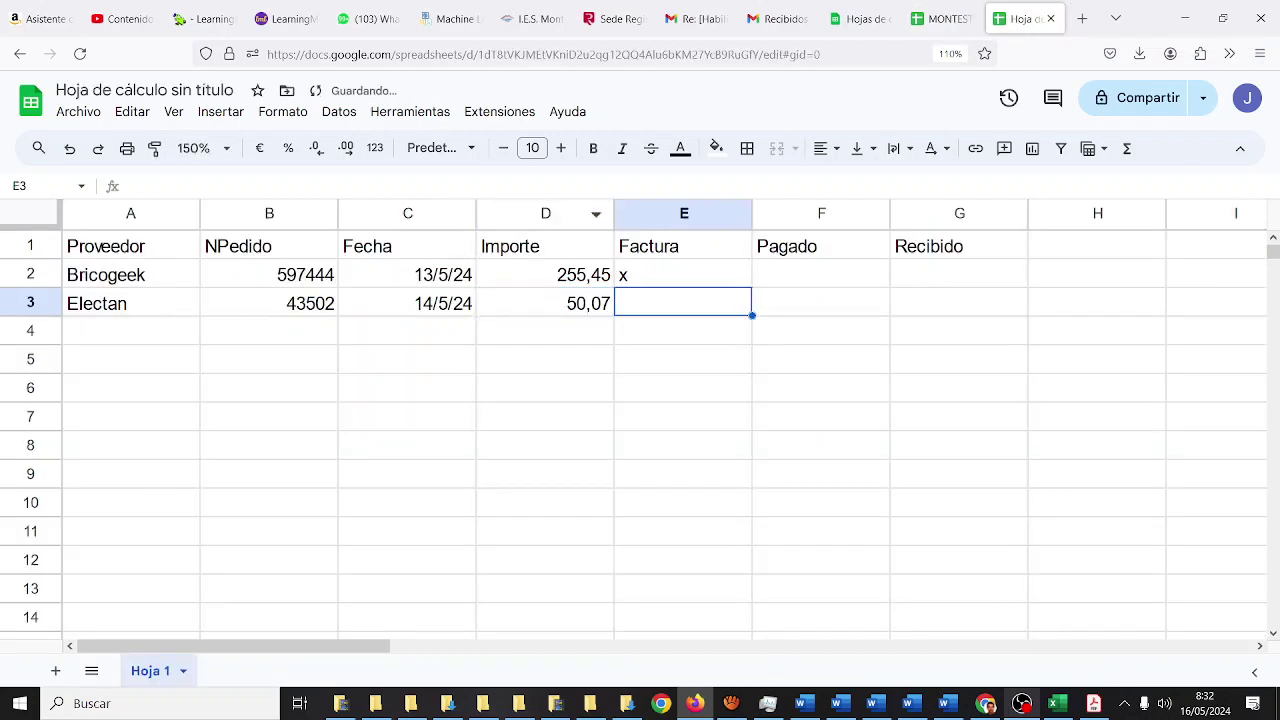
pyautogui.write('x')
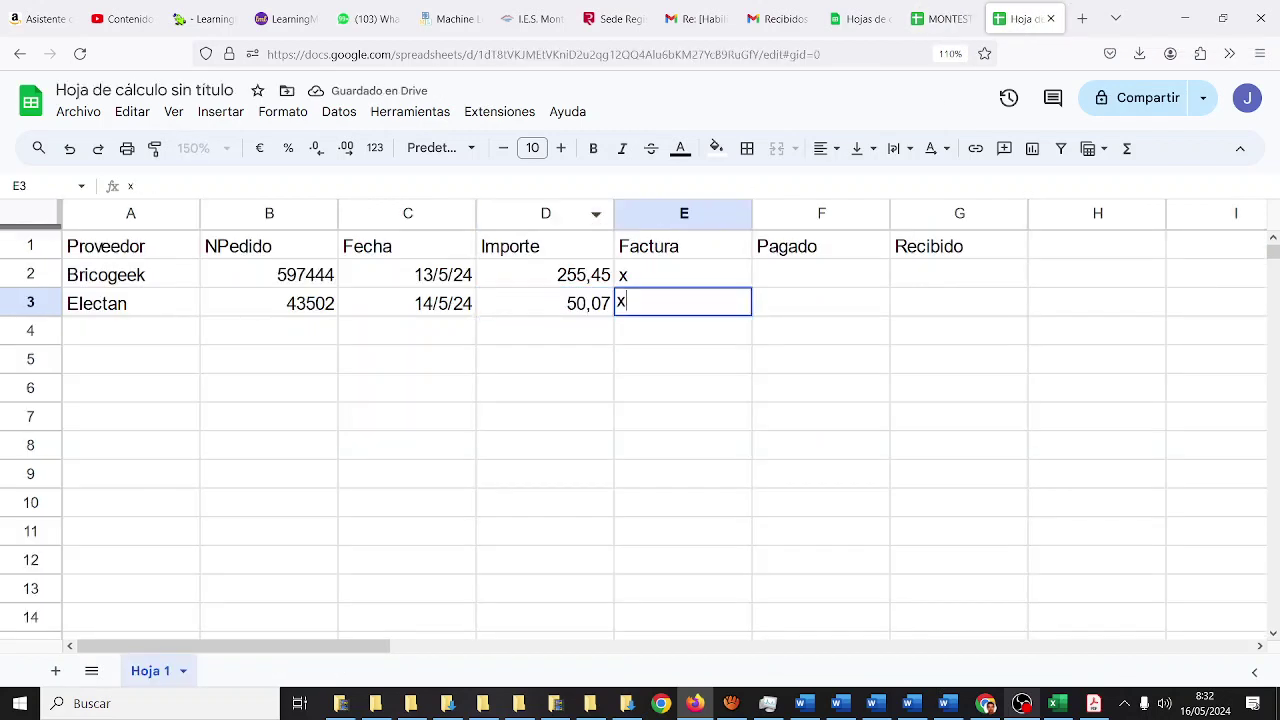
pyautogui.press('Return')
pyautogui.press('Left')
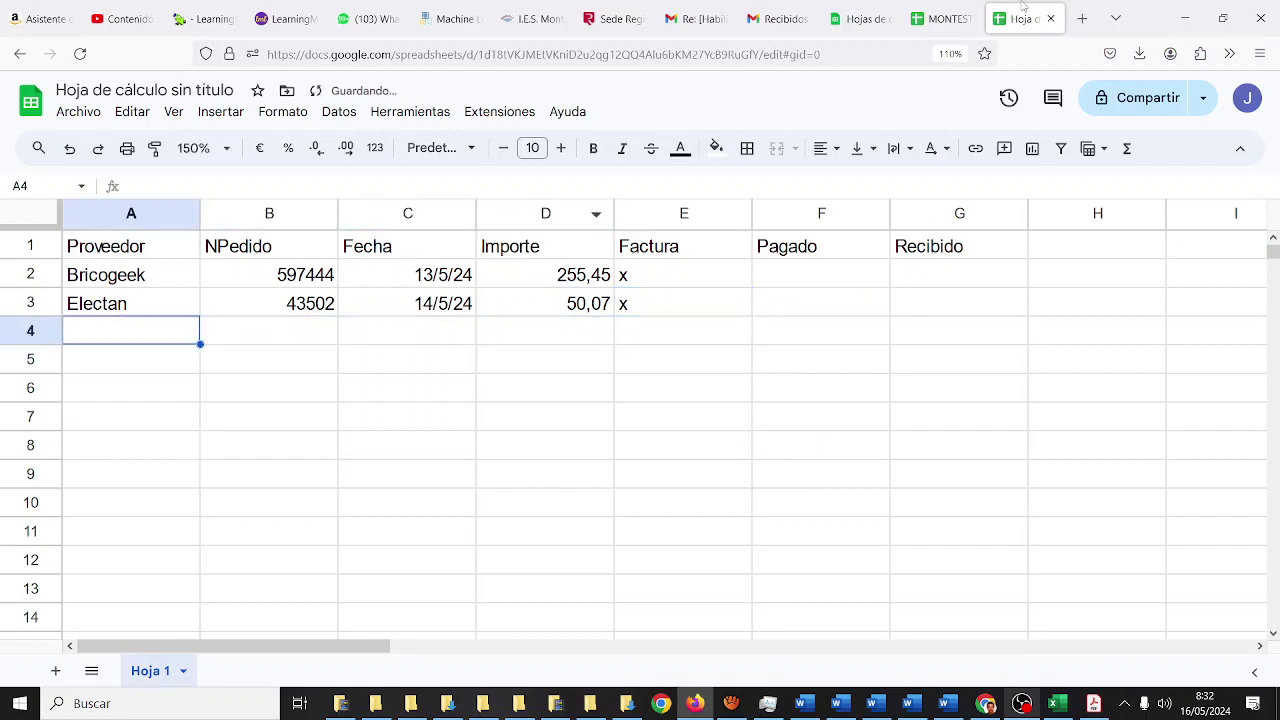
# - Enter supplier Ro-botica with order number 70249 in A4:B4
pyautogui.click(946, 20)
pyautogui.click(1007, 28)
pyautogui.write('Ro-botica')
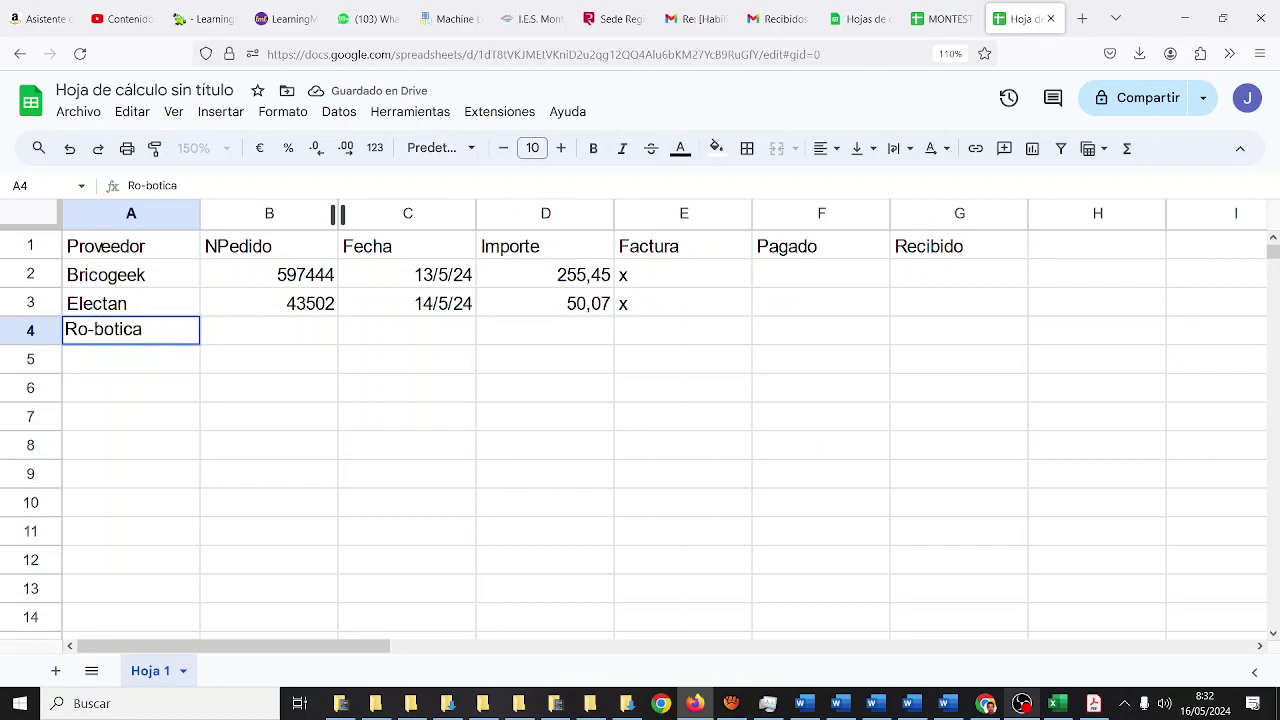
pyautogui.press('Tab')
pyautogui.click(937, 24)
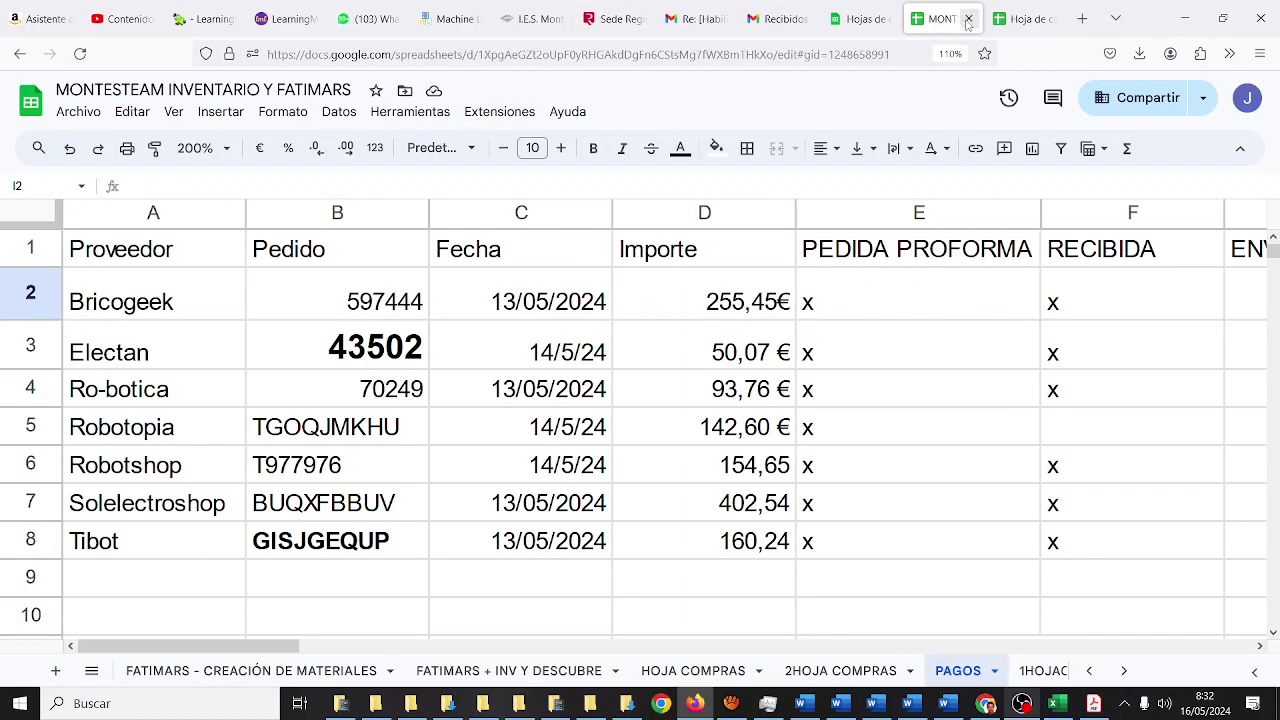
pyautogui.click(1020, 20)
pyautogui.write('70249')
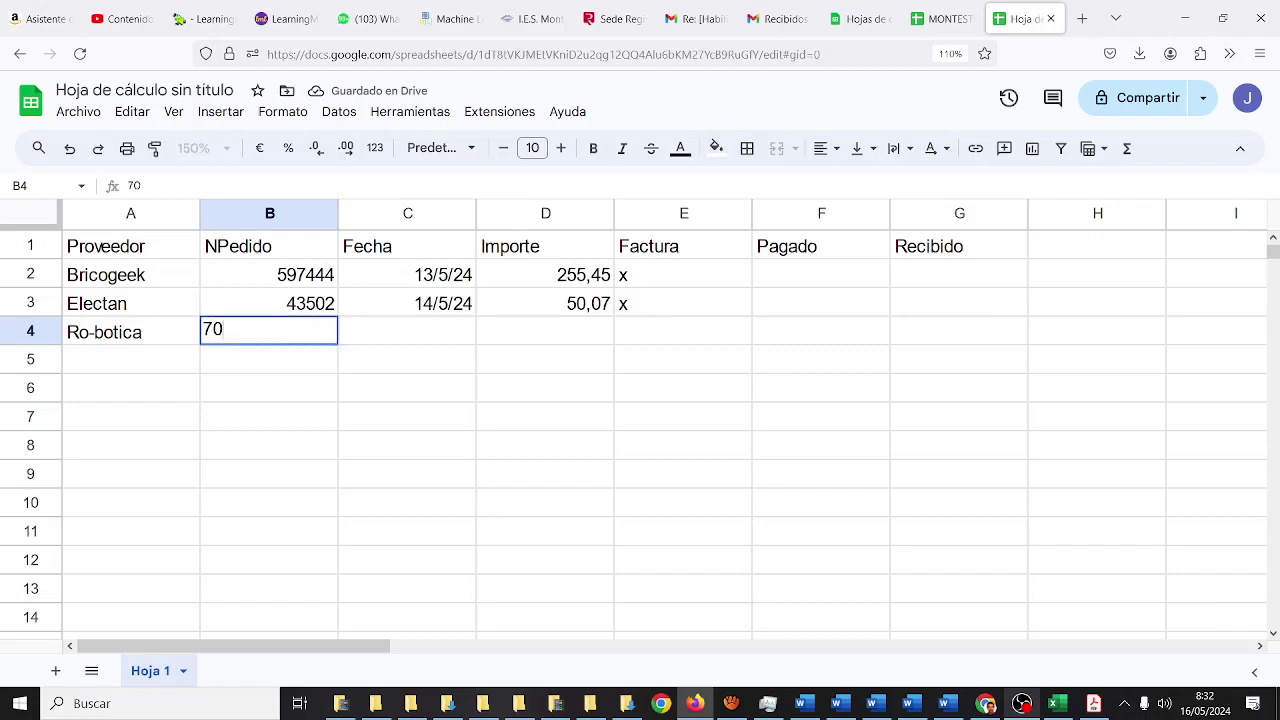
pyautogui.press('Tab')
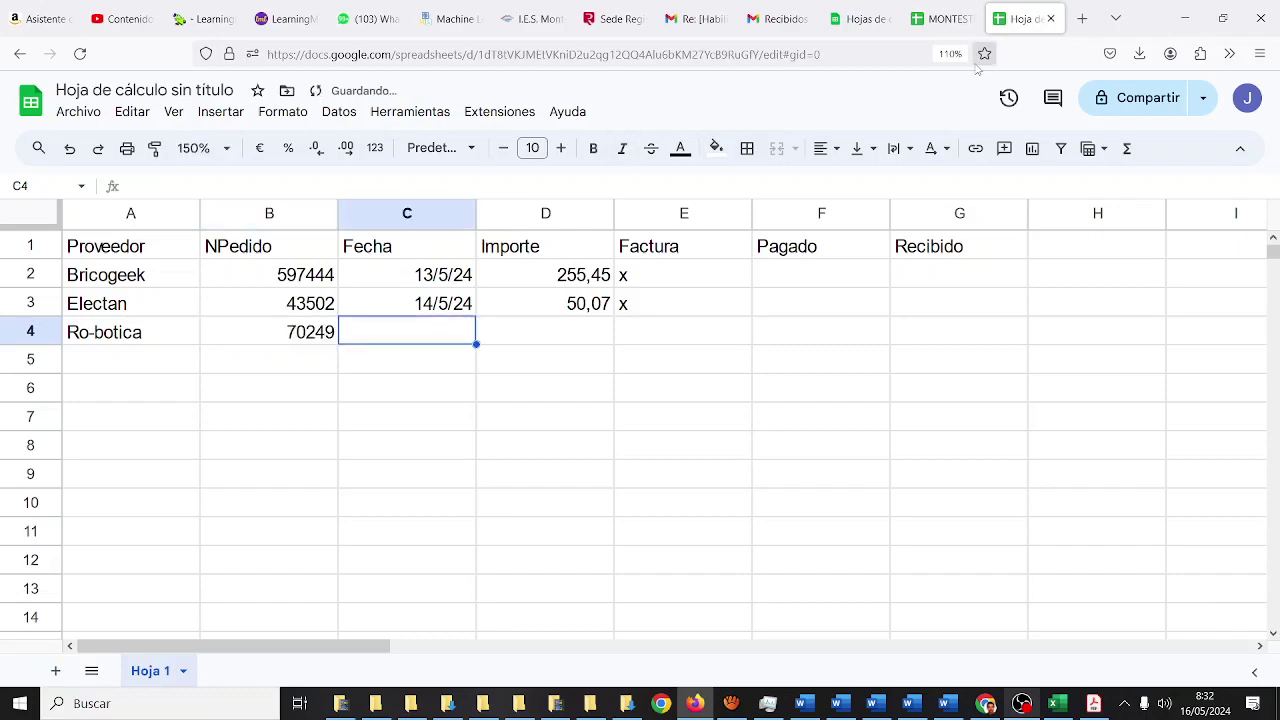
# - Add Ro-botica's date 13/5/24, amount 93,76 and an x under Factura
pyautogui.click(940, 19)
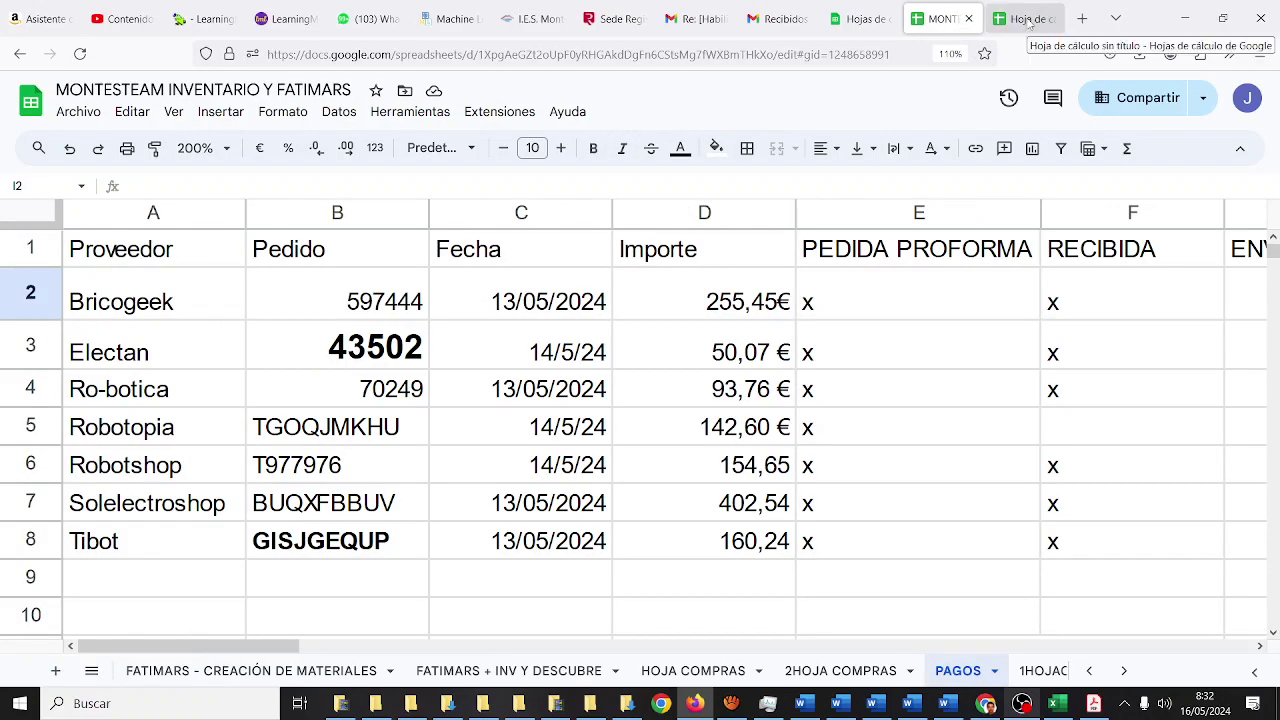
pyautogui.click(1029, 20)
pyautogui.write('13/5/24')
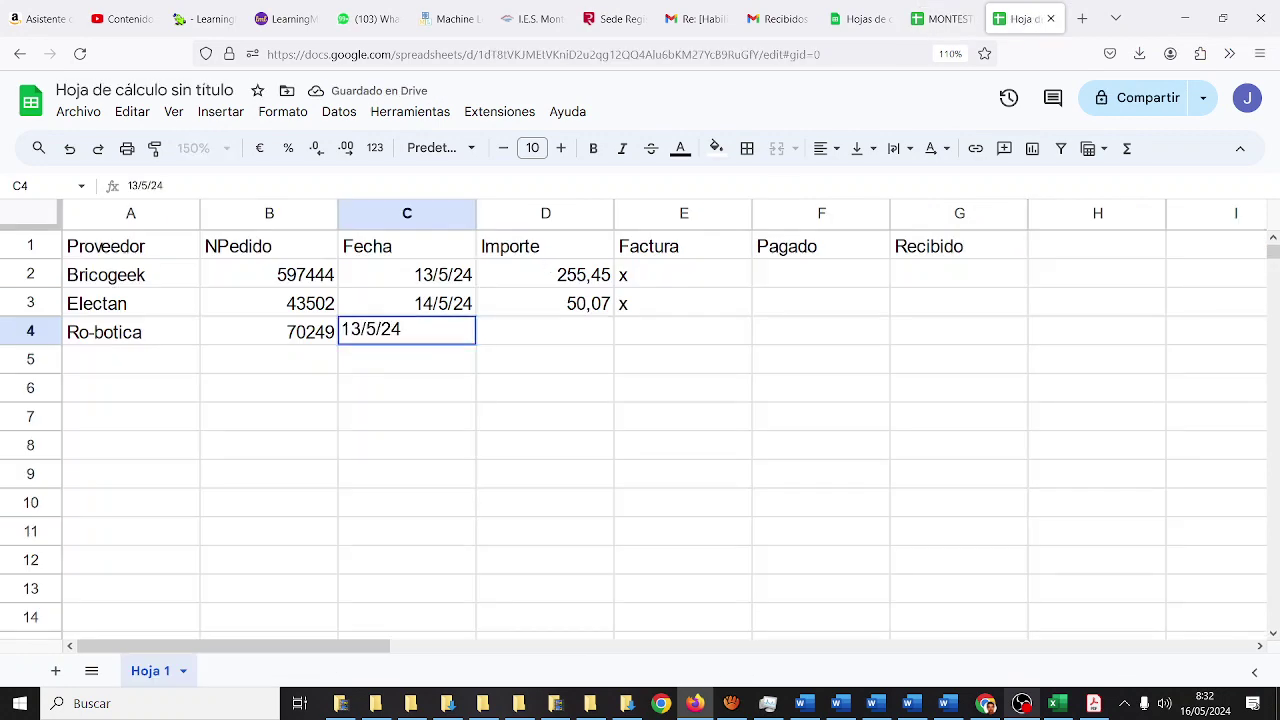
pyautogui.press('Tab')
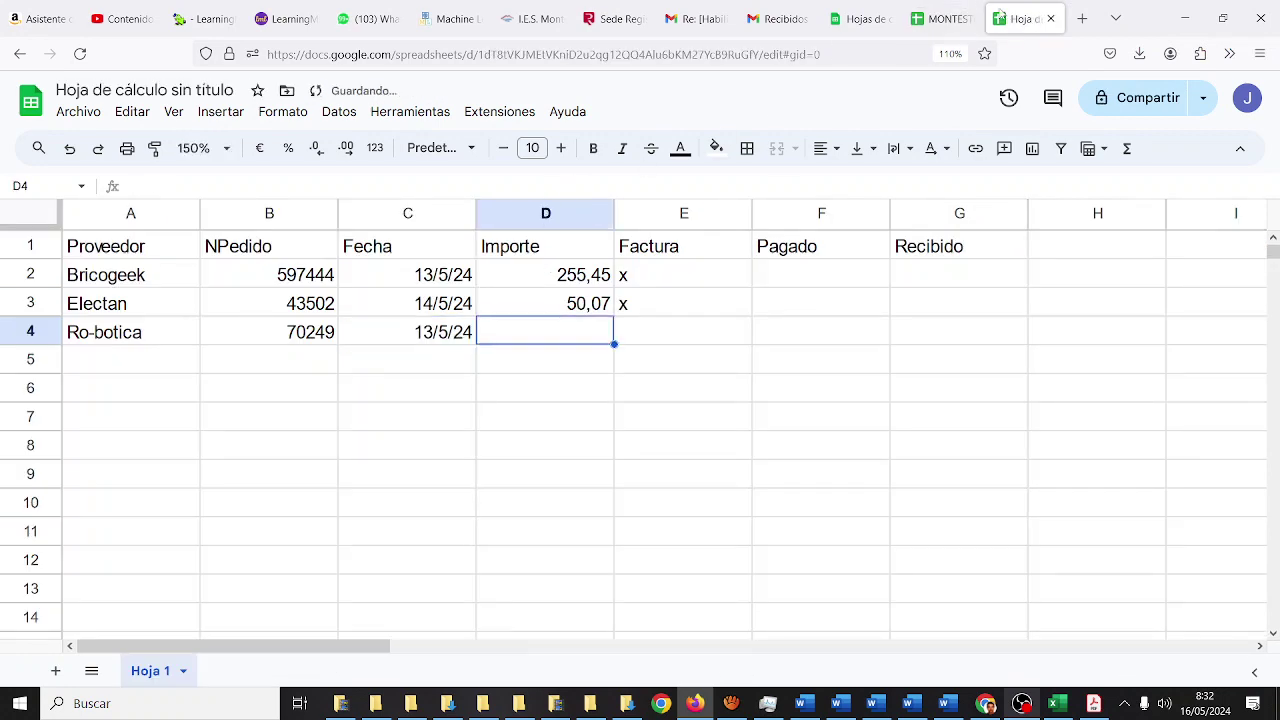
pyautogui.click(940, 18)
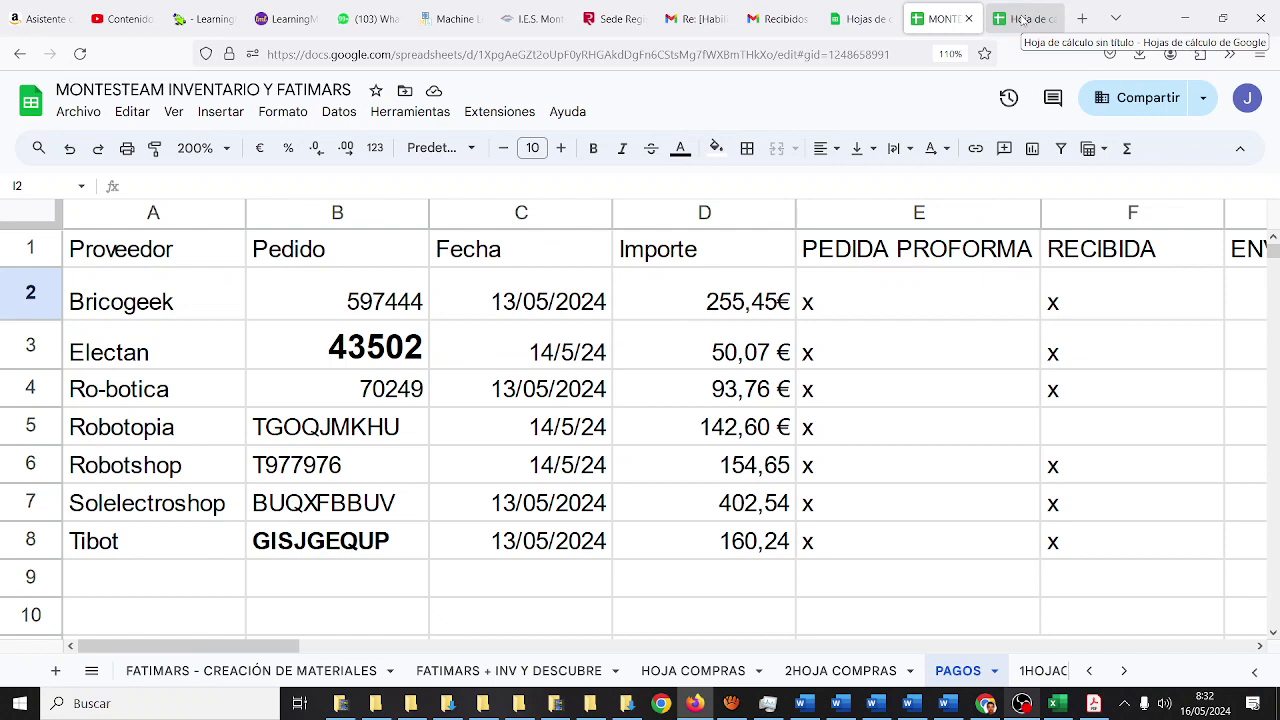
pyautogui.click(1025, 20)
pyautogui.write('93')
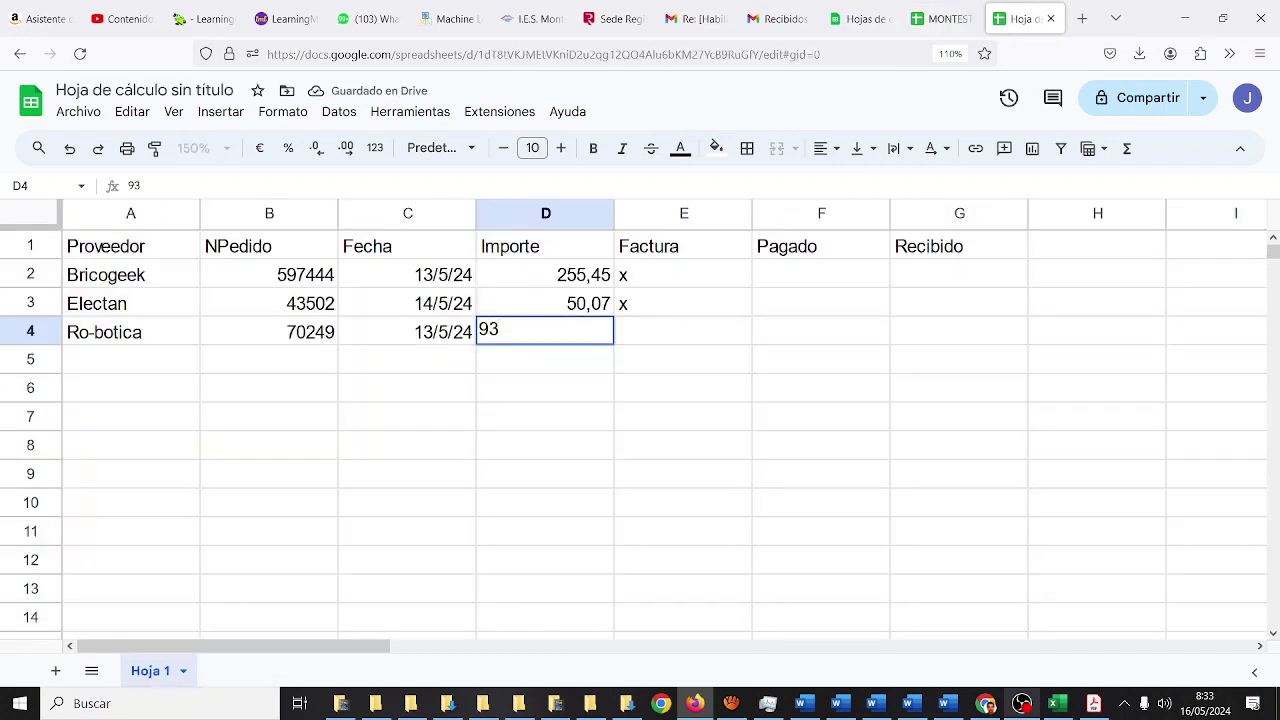
pyautogui.write(',76')
pyautogui.press('Tab')
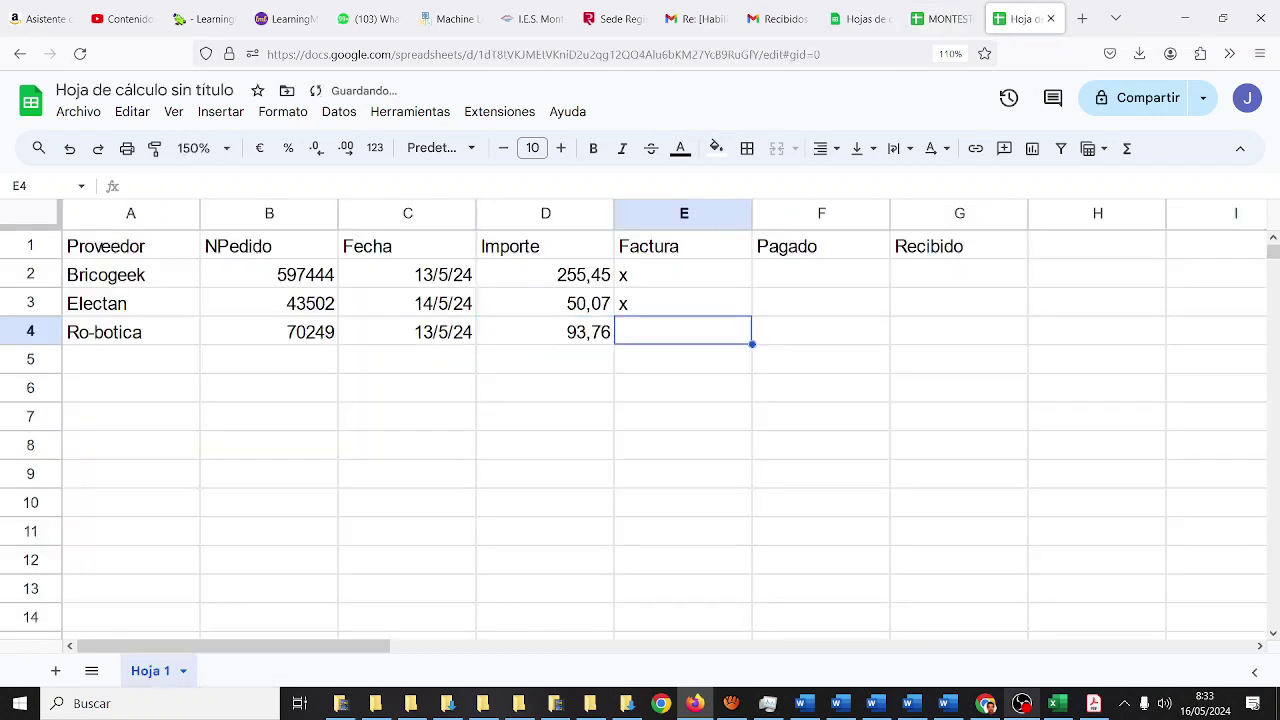
pyautogui.write('x')
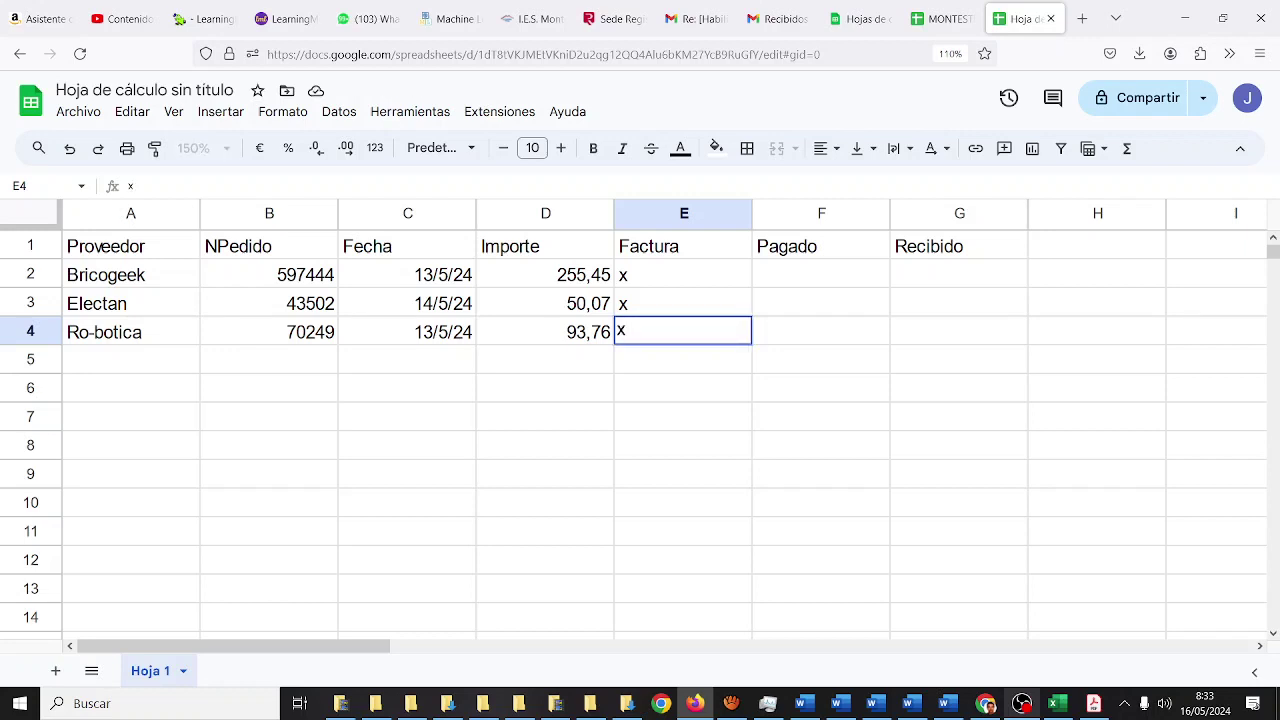
pyautogui.press('Return')
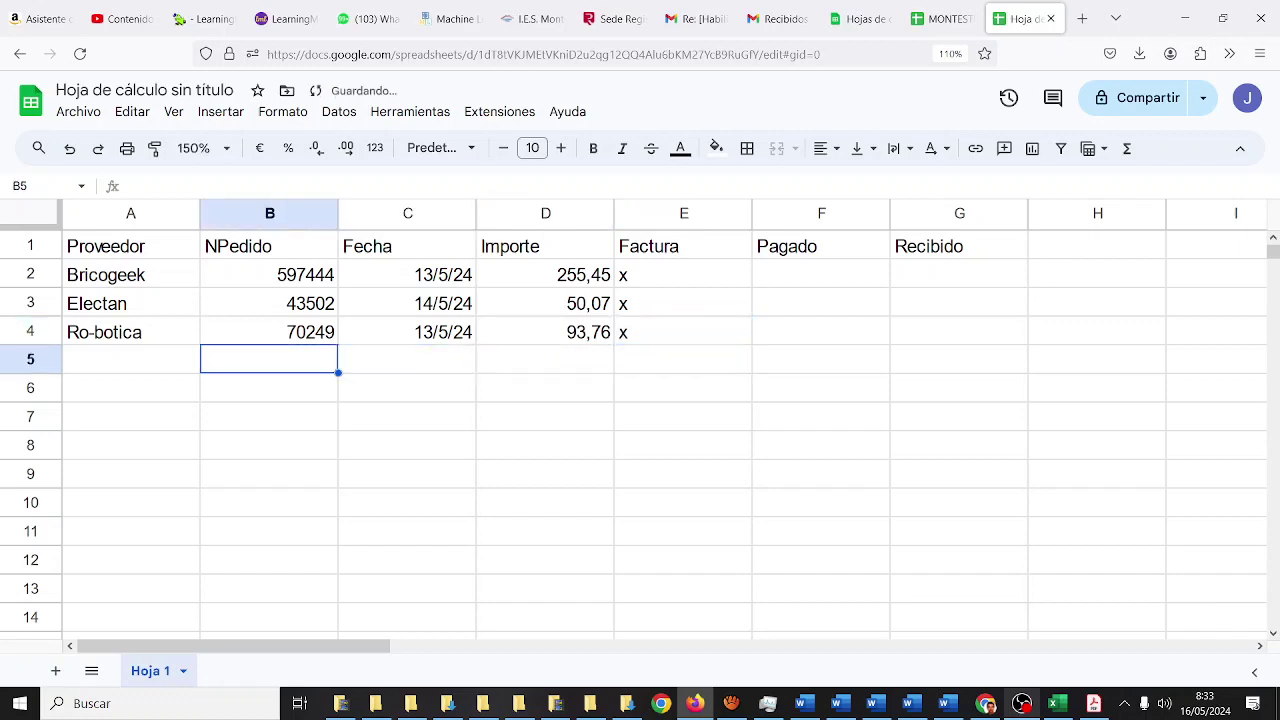
# - Enter supplier Robotopia in A5
pyautogui.click(925, 19)
pyautogui.click(1018, 19)
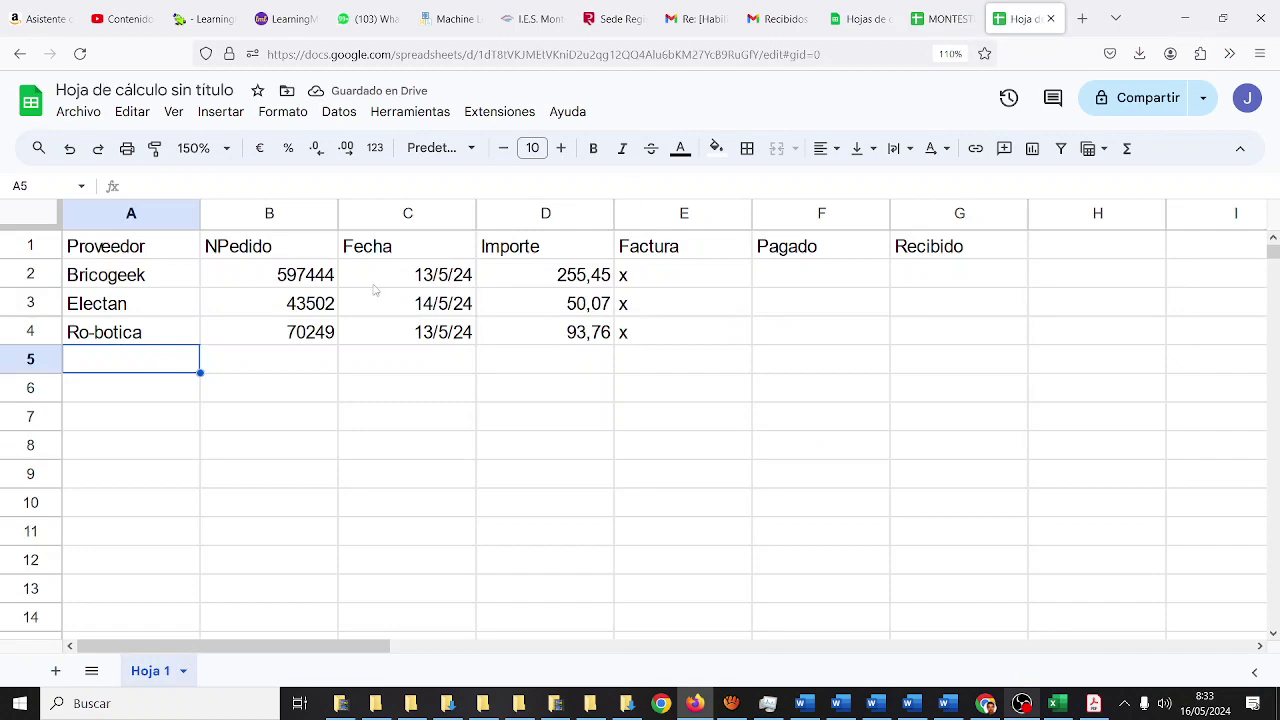
pyautogui.write('Robotopia')
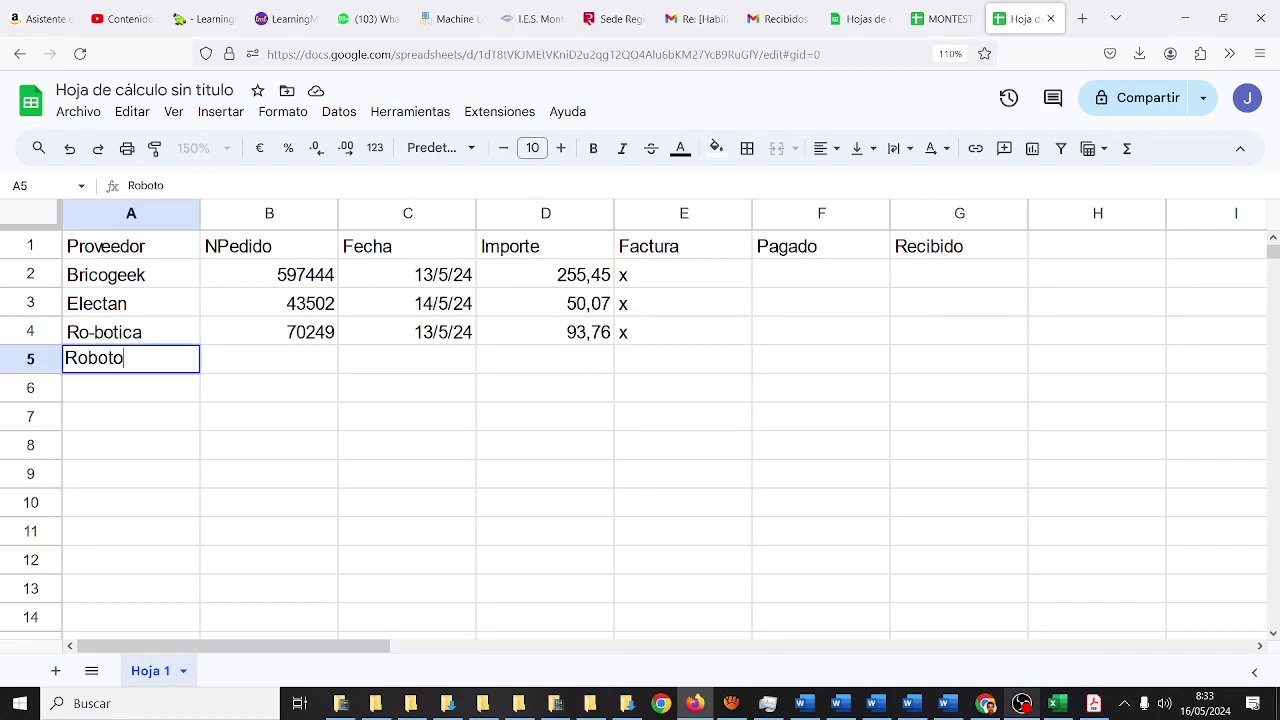
pyautogui.press('Tab')
# - Paste Robotopia's order code from the MONTESTEAM PAGOS sheet into B5
pyautogui.click(940, 19)
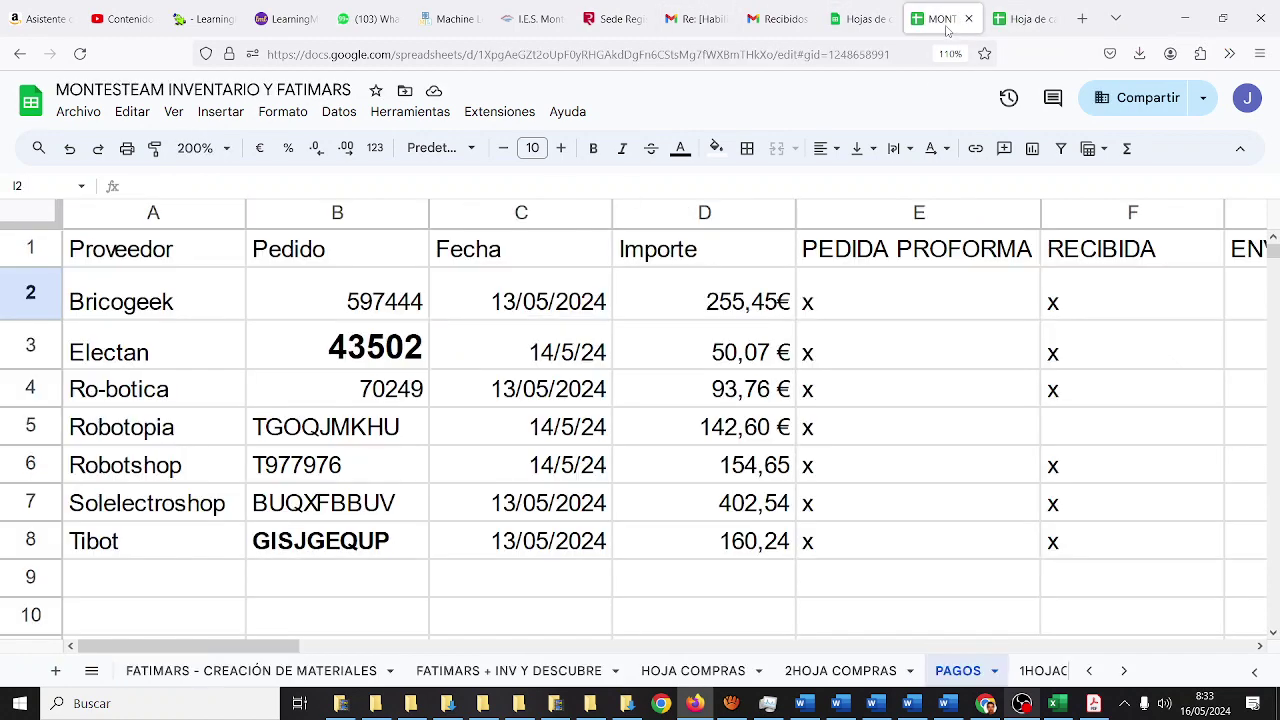
pyautogui.click(383, 433)
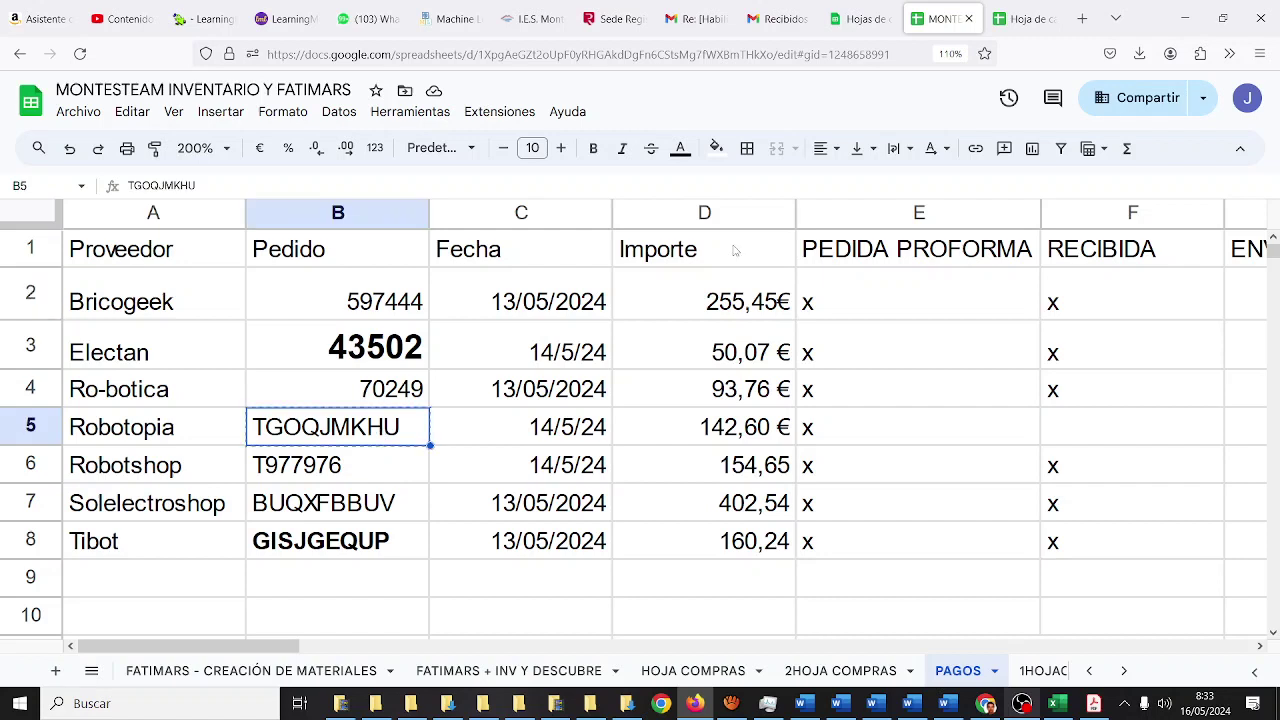
pyautogui.click(1018, 19)
pyautogui.write('TGOQJMKHU')
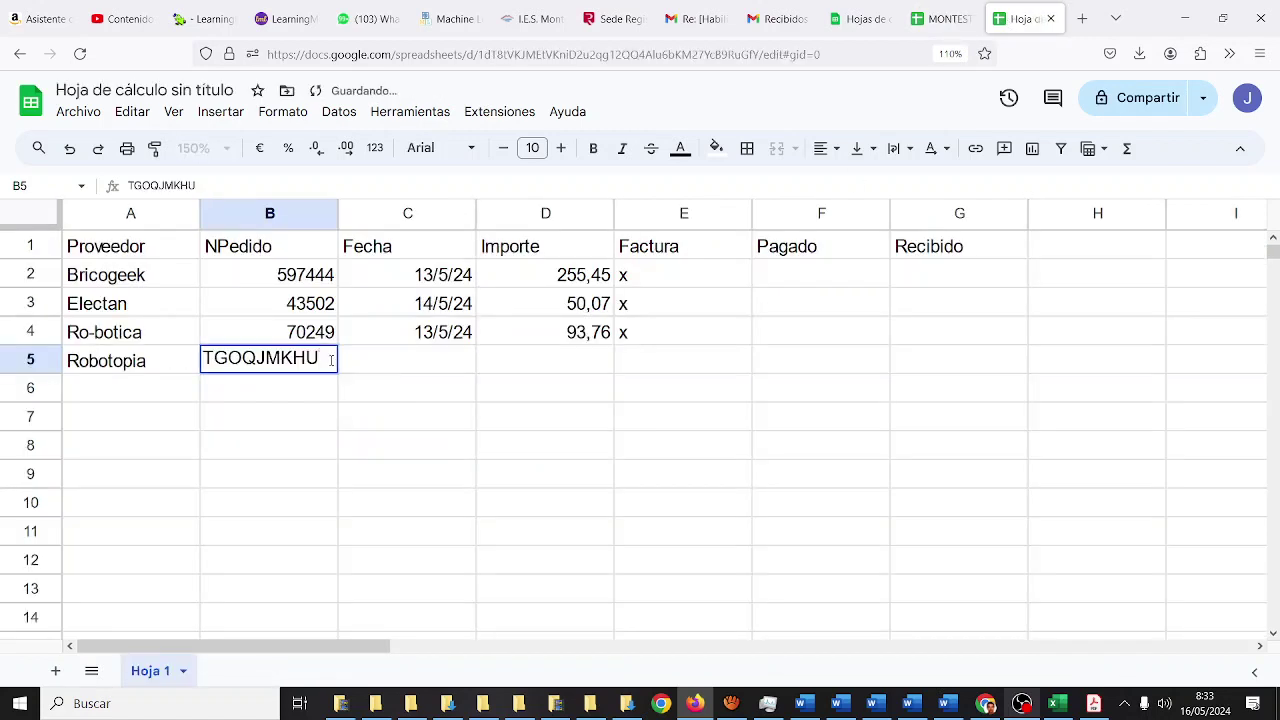
pyautogui.press('Return')
pyautogui.click(332, 366)
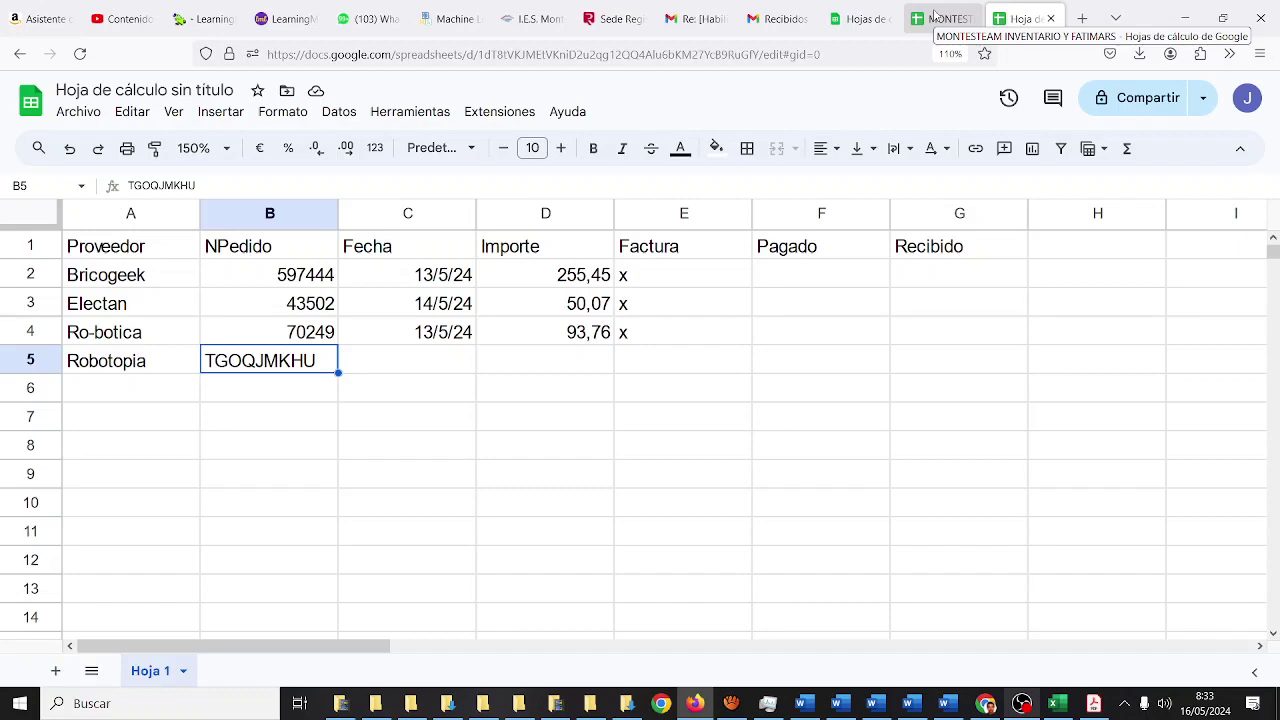
# - Switch to the MONTESTEAM INVENTARIO Y FATIMARS tab showing Robotopia's PAGOS details
pyautogui.click(934, 18)
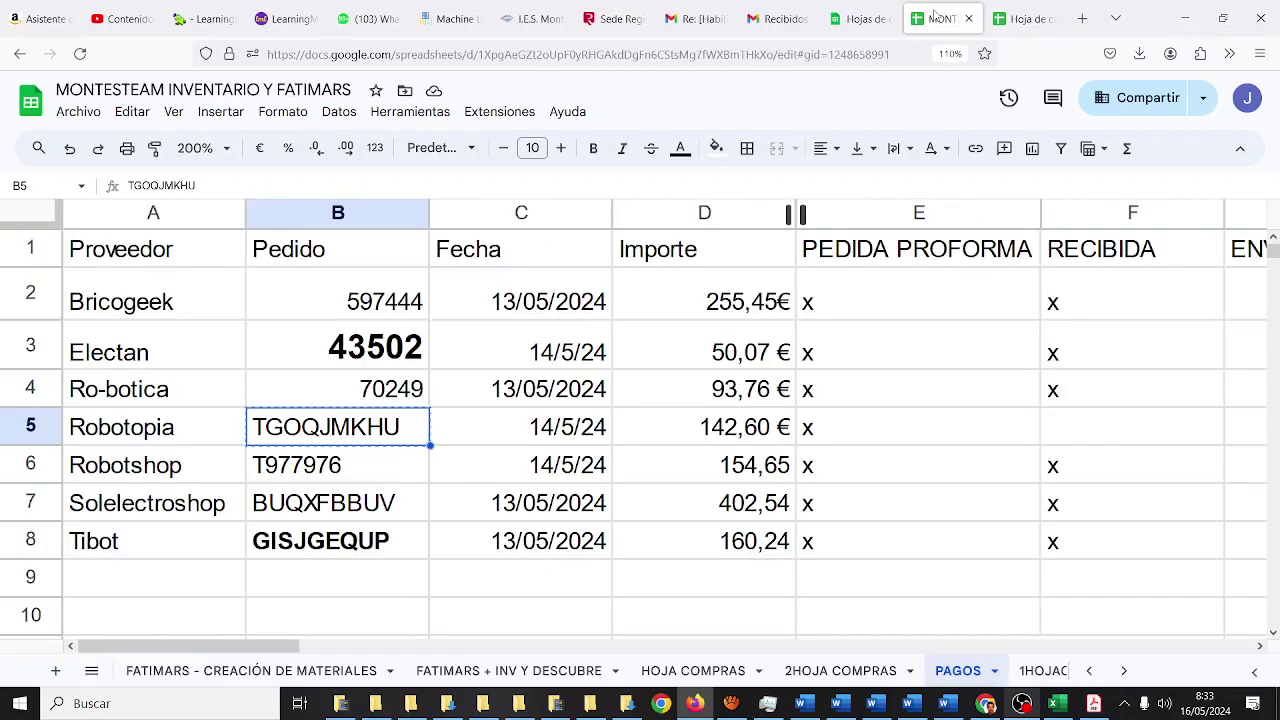
# - Enter Robotopia's date 14/5/24 in C5 and zoom the sheet view to 200%
pyautogui.click(1030, 20)
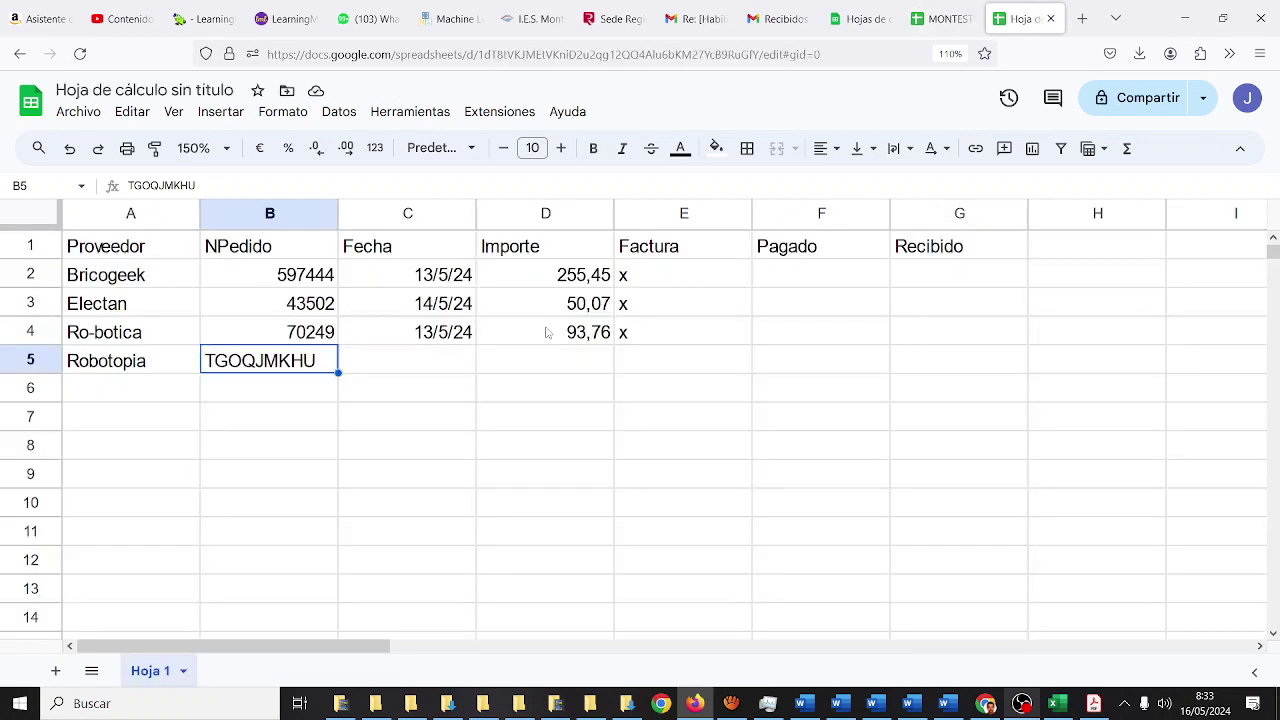
pyautogui.click(425, 364)
pyautogui.write('14/5/24')
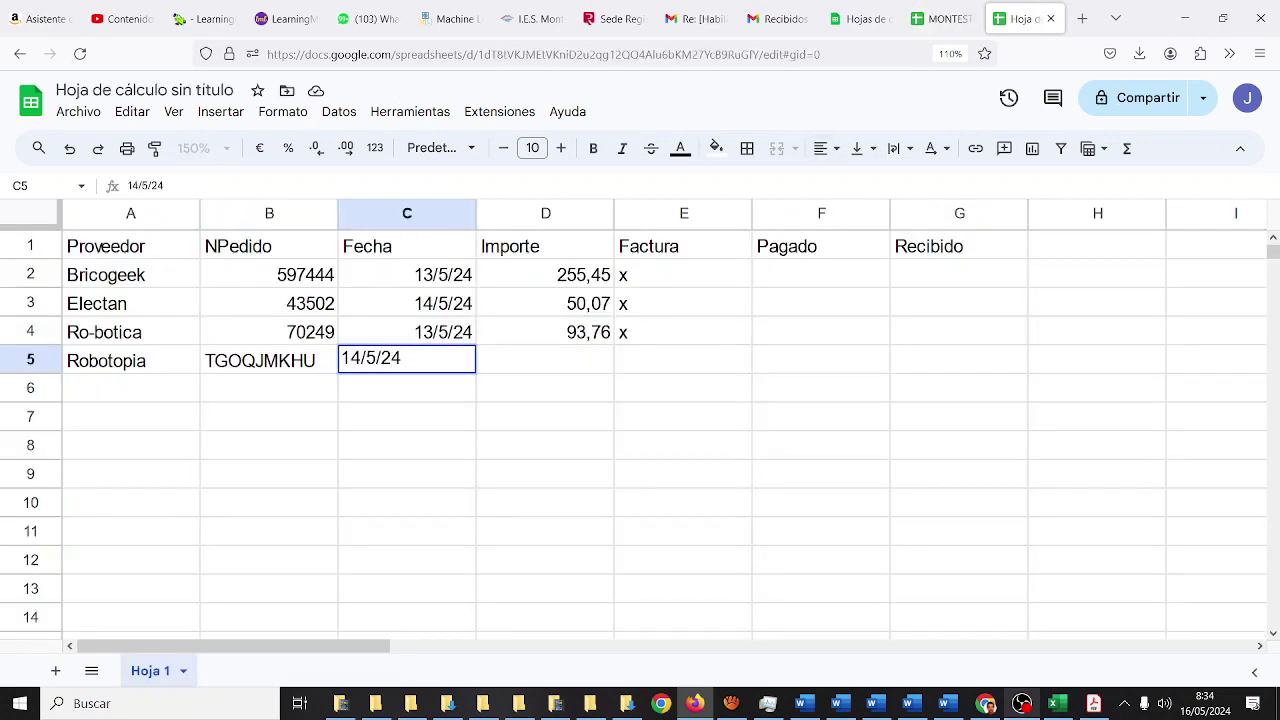
pyautogui.press('Tab')
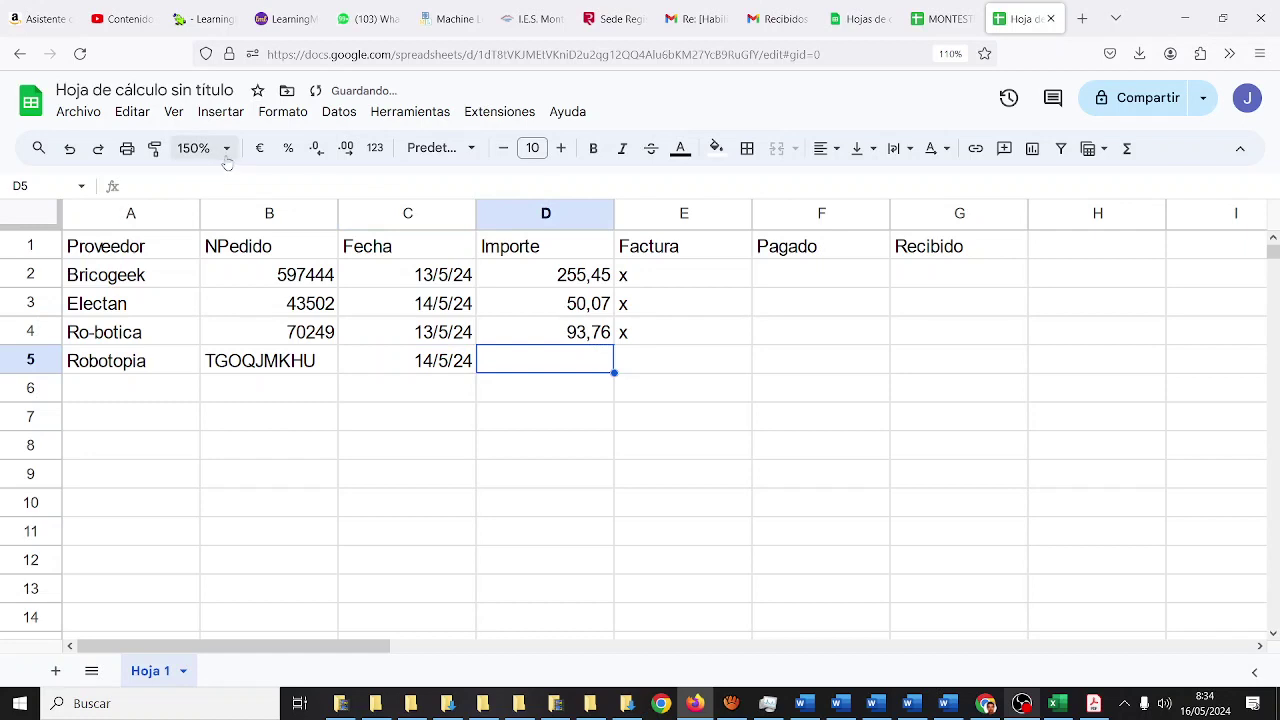
pyautogui.click(218, 150)
pyautogui.click(210, 355)
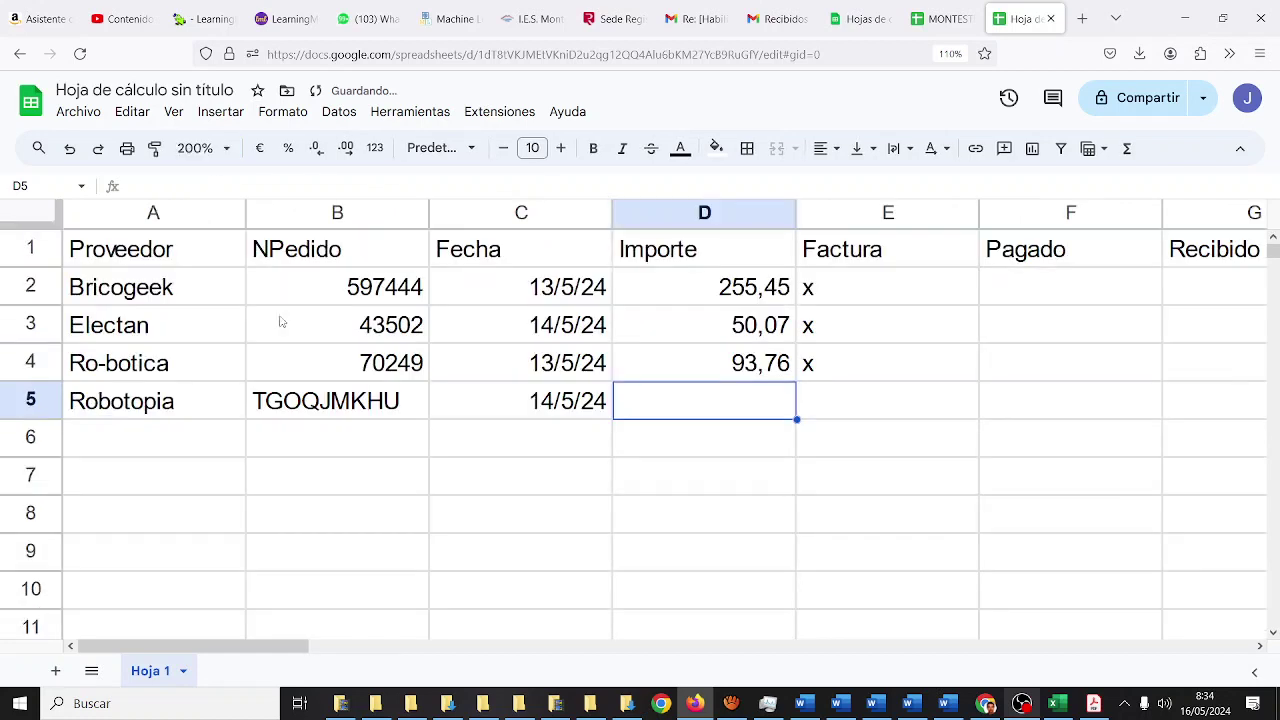
# - Enter Robotopia's amount 142,6, checked against MONTESTEAM, and an x under Factura
pyautogui.click(940, 18)
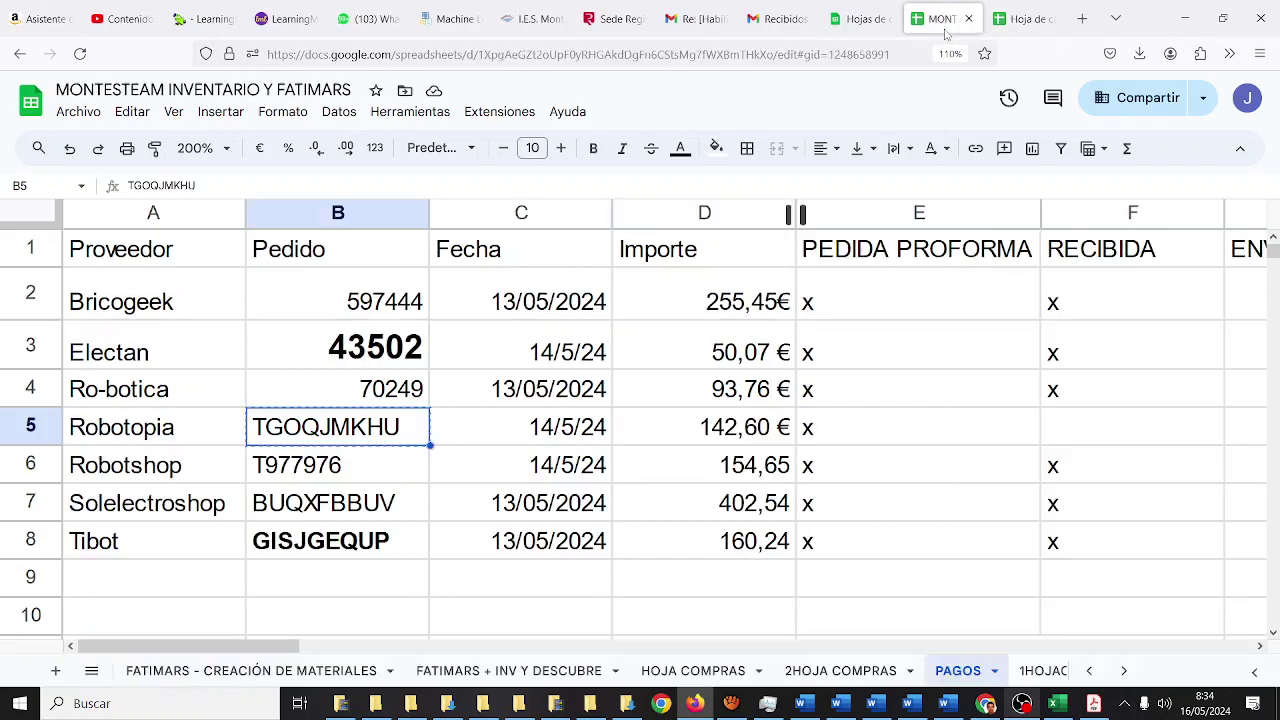
pyautogui.click(1022, 18)
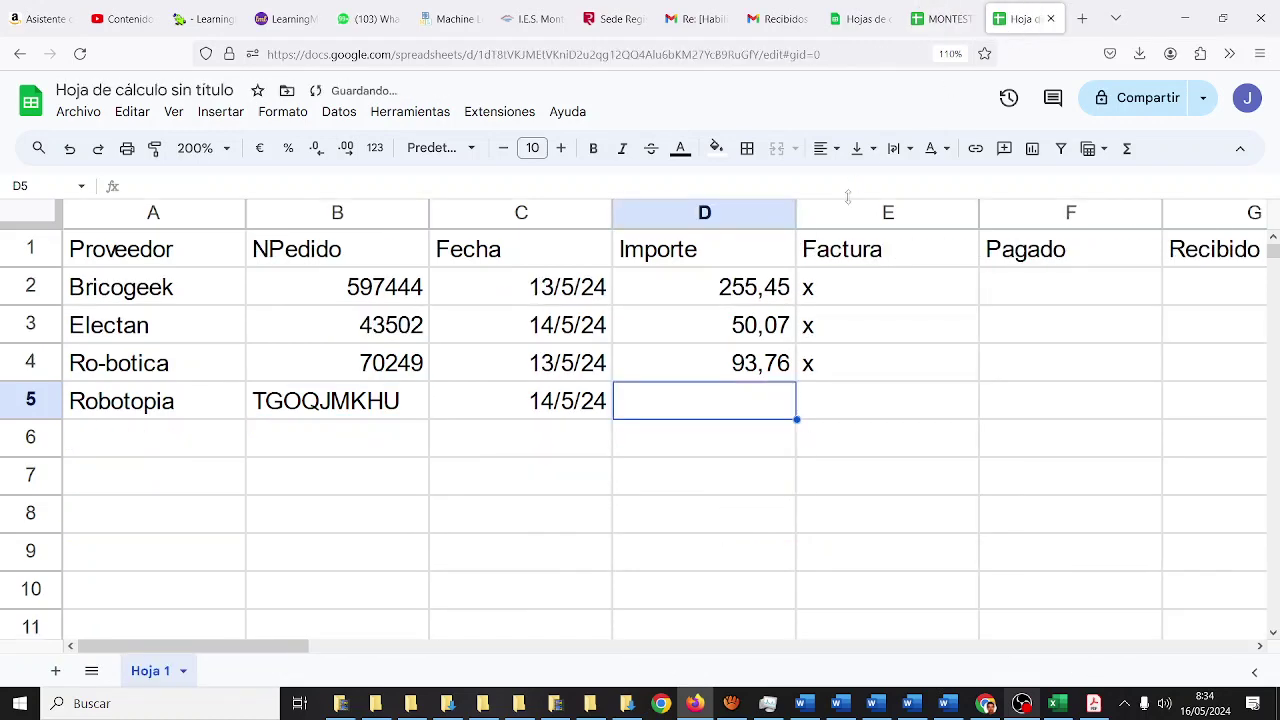
pyautogui.write('142,6')
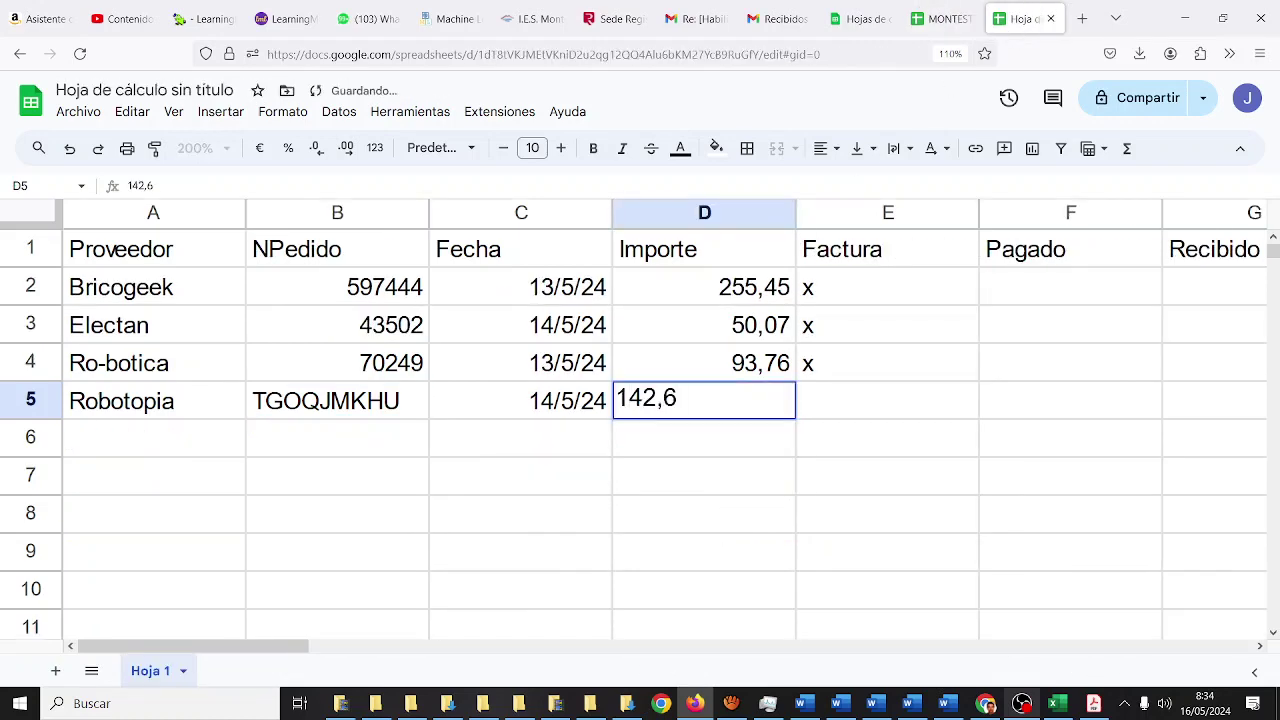
pyautogui.press('Tab')
pyautogui.click(940, 18)
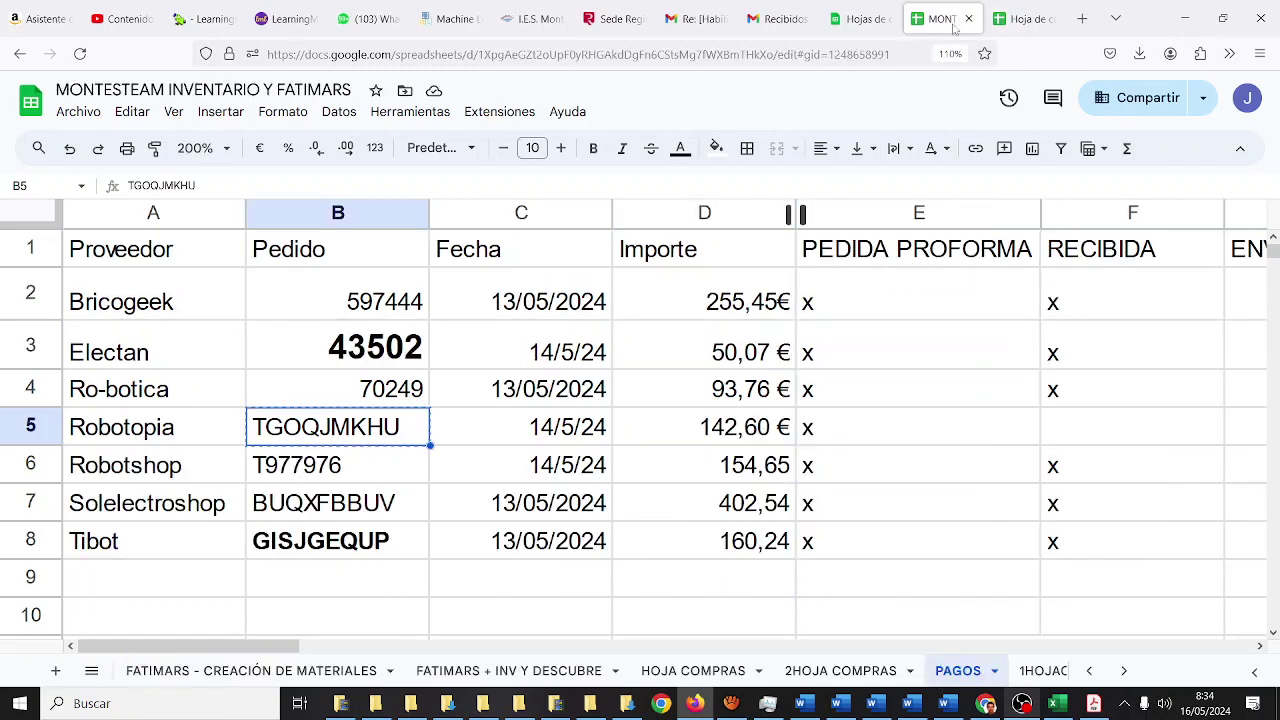
pyautogui.click(1013, 20)
pyautogui.write('x')
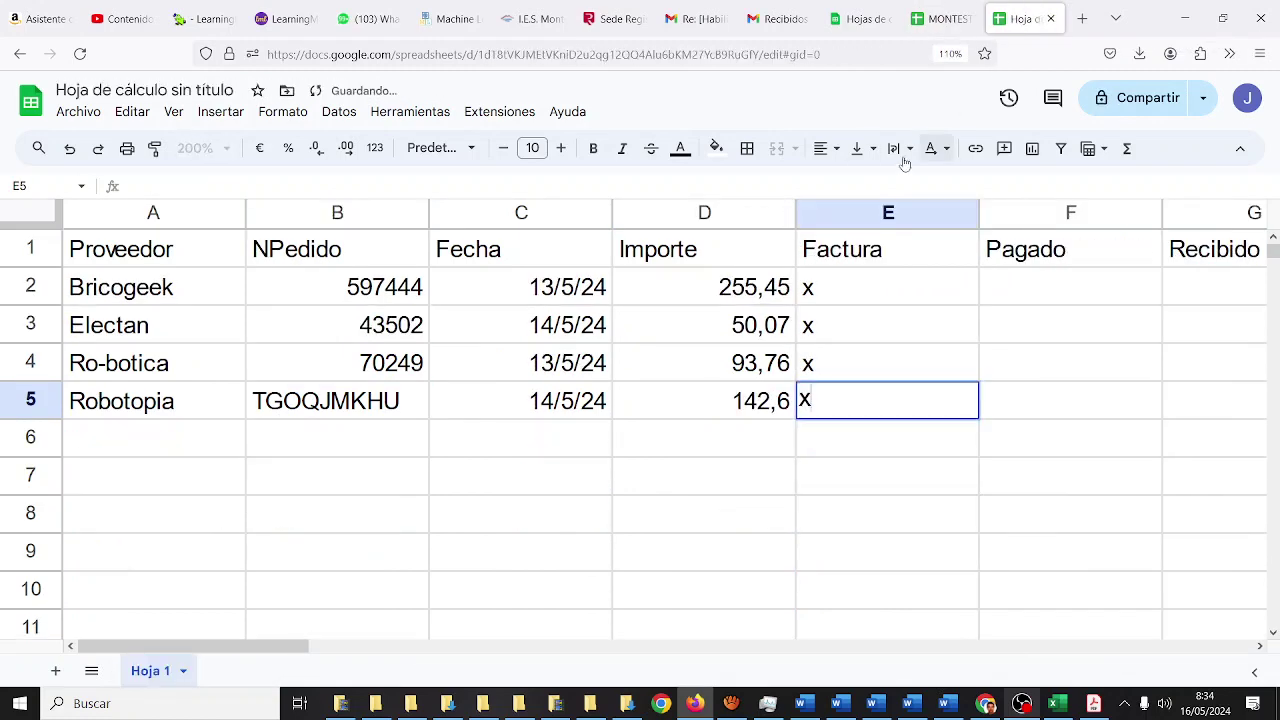
# - After comparing with the PAGOS sheet, clear the x from Robotopia's Factura cell E5
pyautogui.click(243, 447)
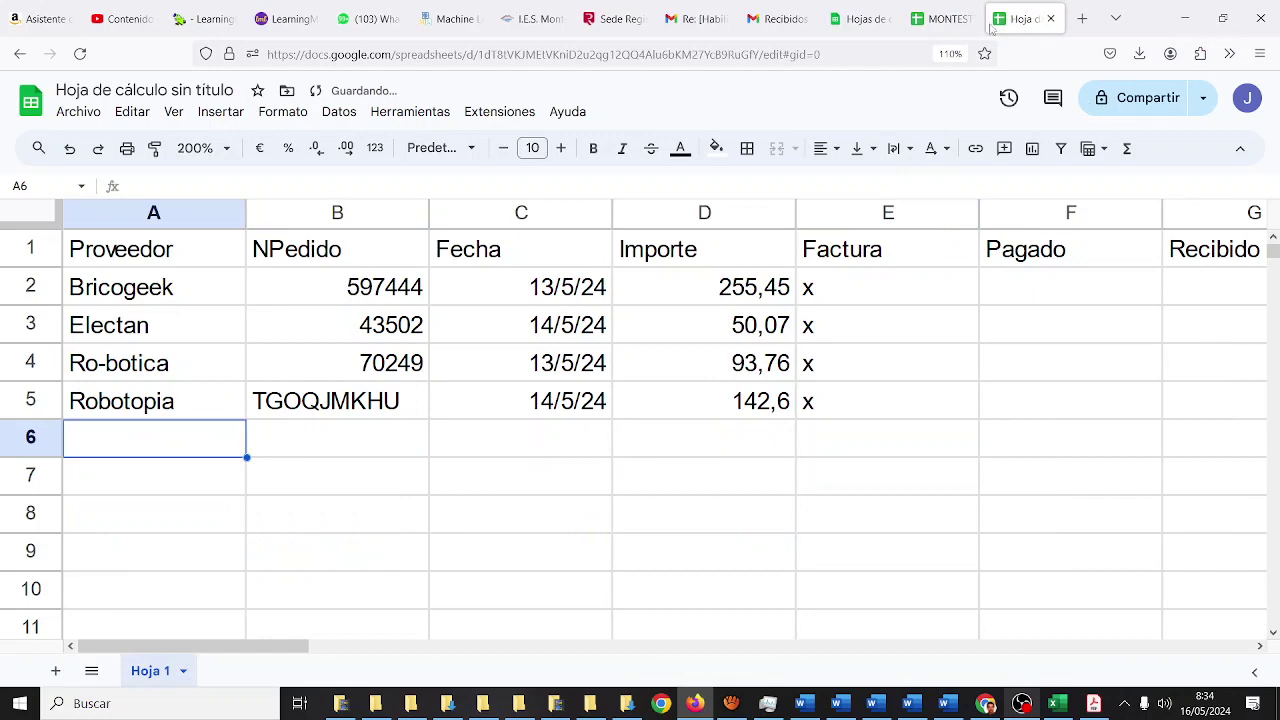
pyautogui.click(940, 18)
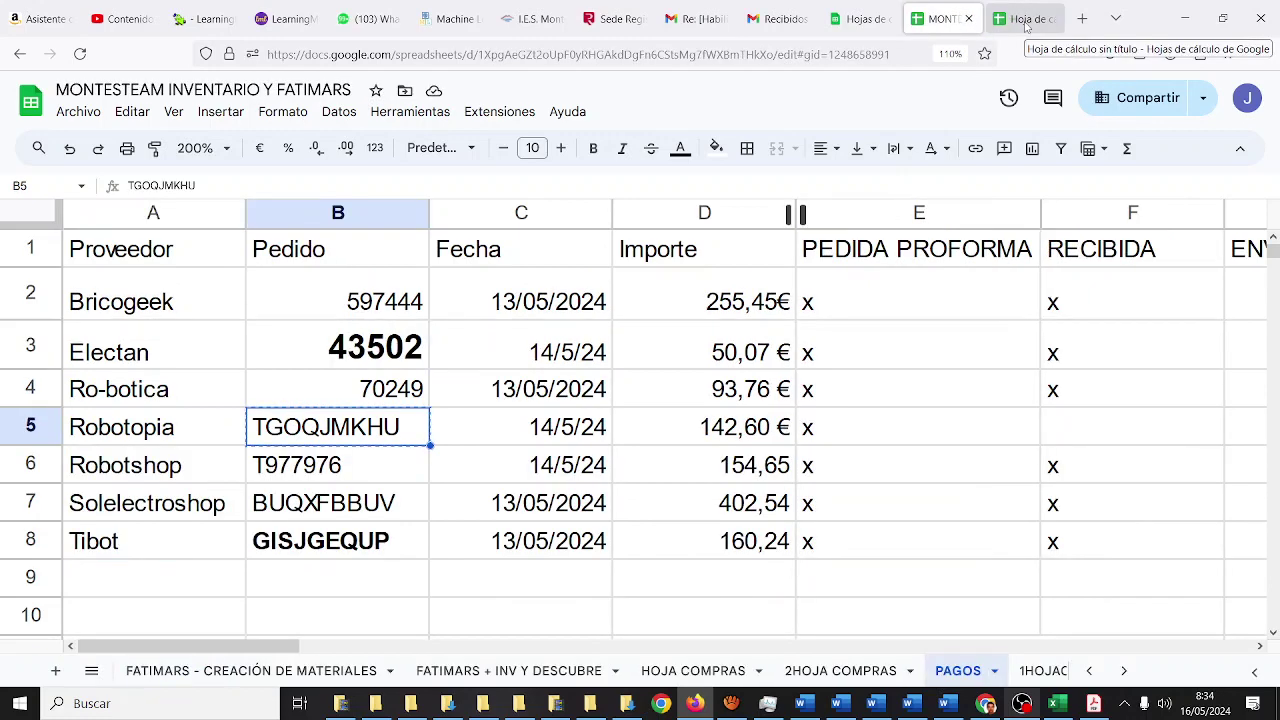
pyautogui.click(1025, 22)
pyautogui.click(831, 404)
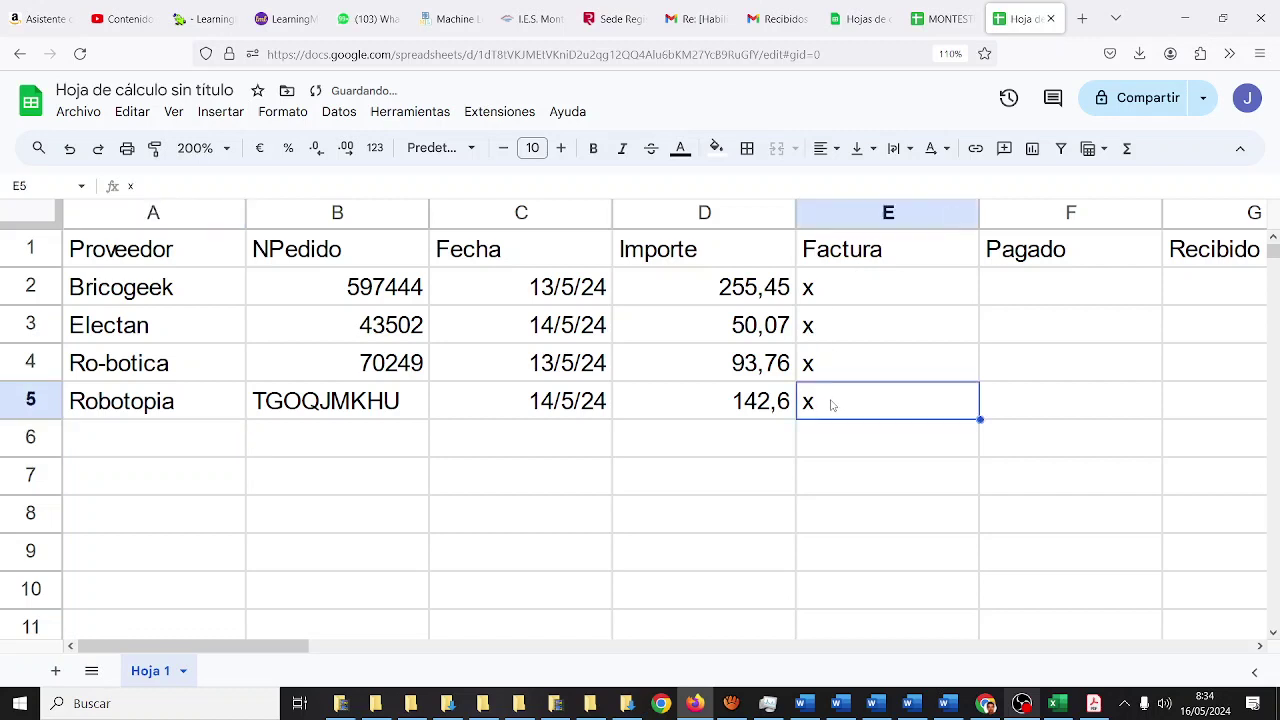
pyautogui.press('Delete')
pyautogui.click(206, 452)
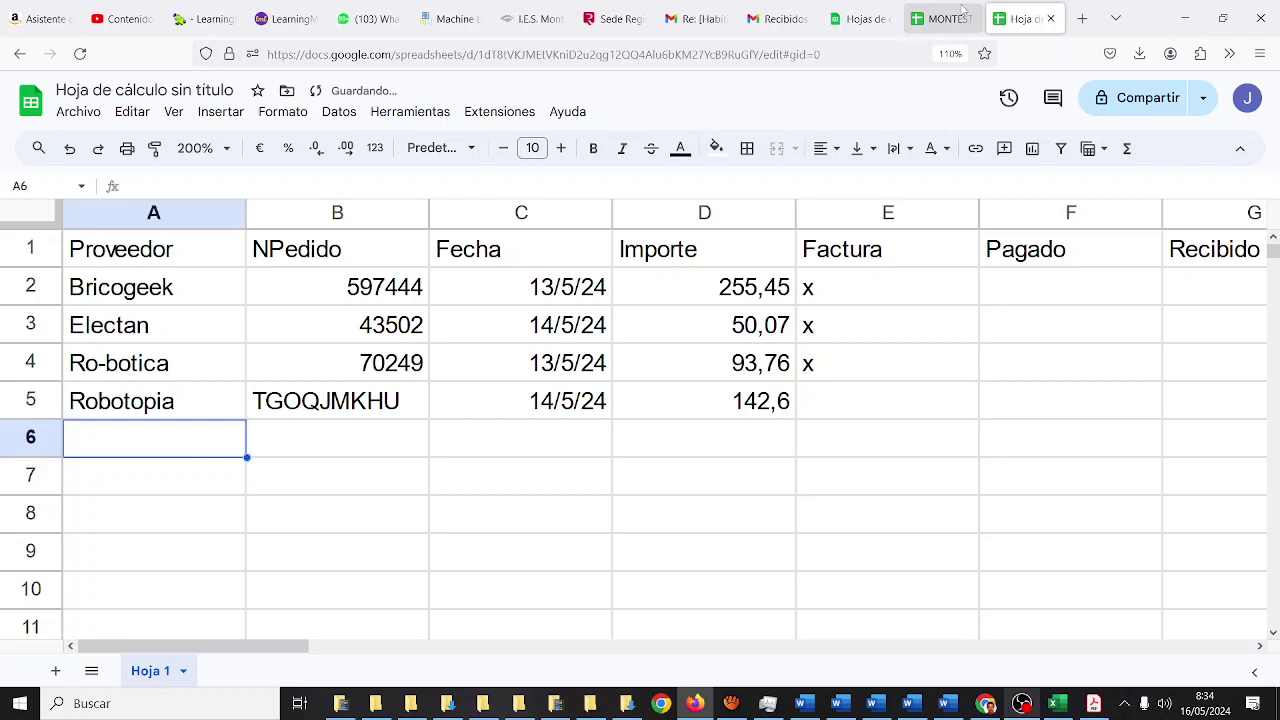
pyautogui.click(962, 12)
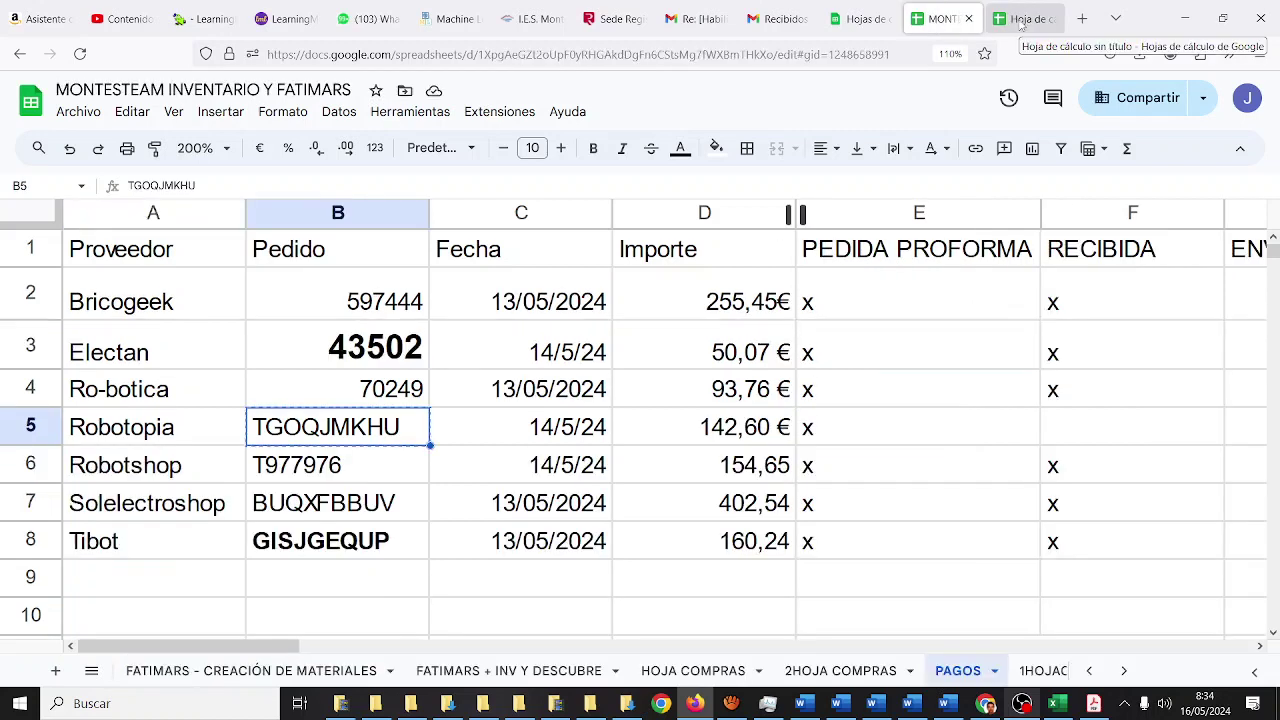
# - Enter Robotshop in A6 and copy its order number T977976 from MONTESTEAM into B6
pyautogui.click(1022, 19)
pyautogui.write('Ro')
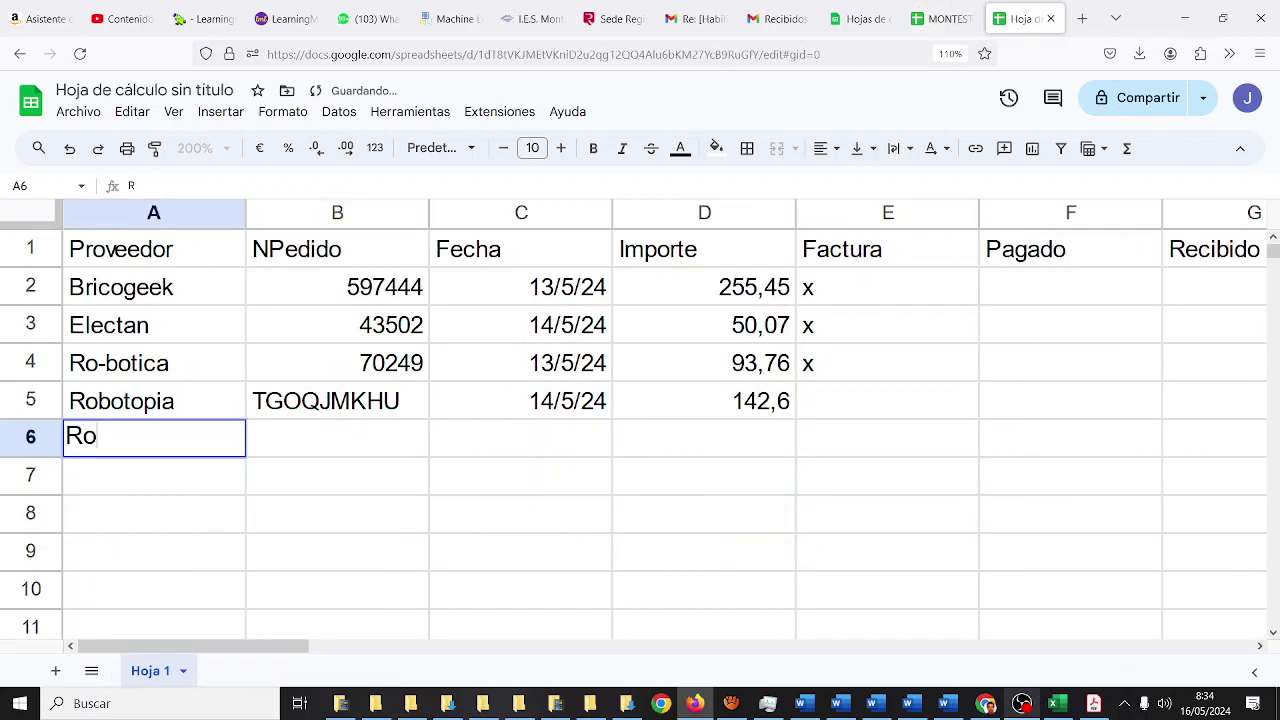
pyautogui.write('botshop')
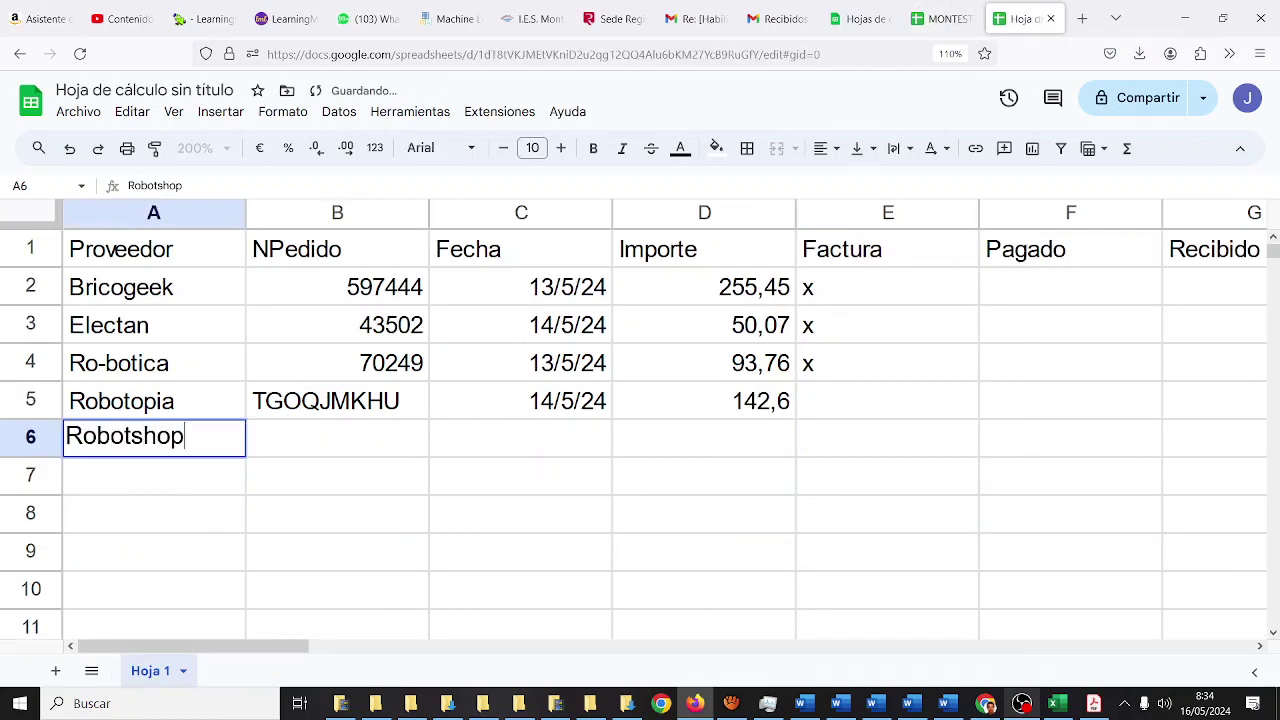
pyautogui.press('Tab')
pyautogui.click(933, 19)
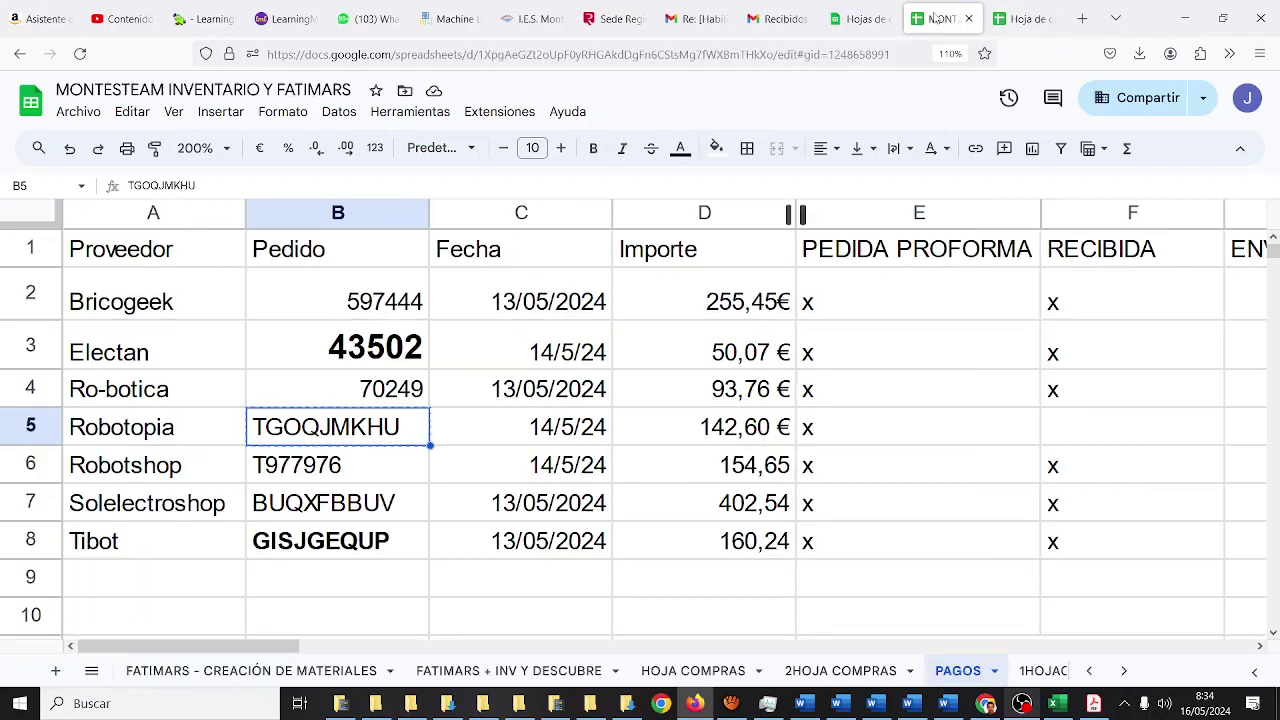
pyautogui.click(375, 468)
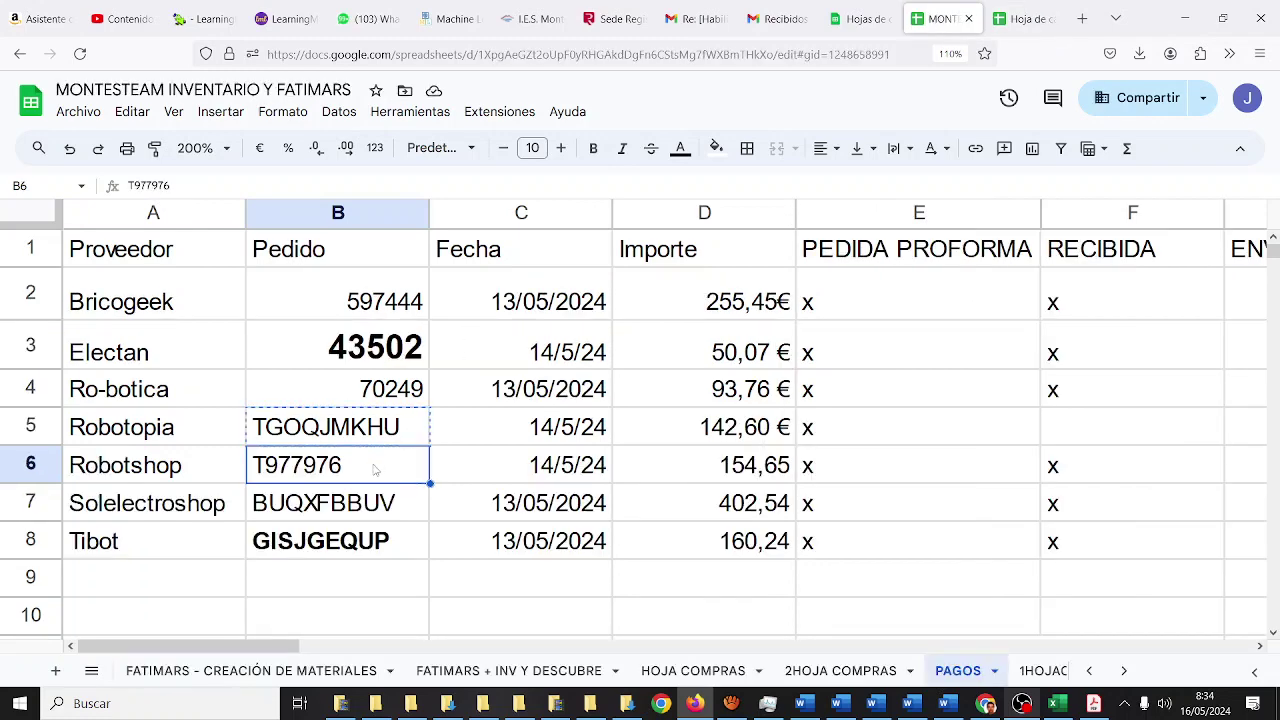
pyautogui.click(1022, 19)
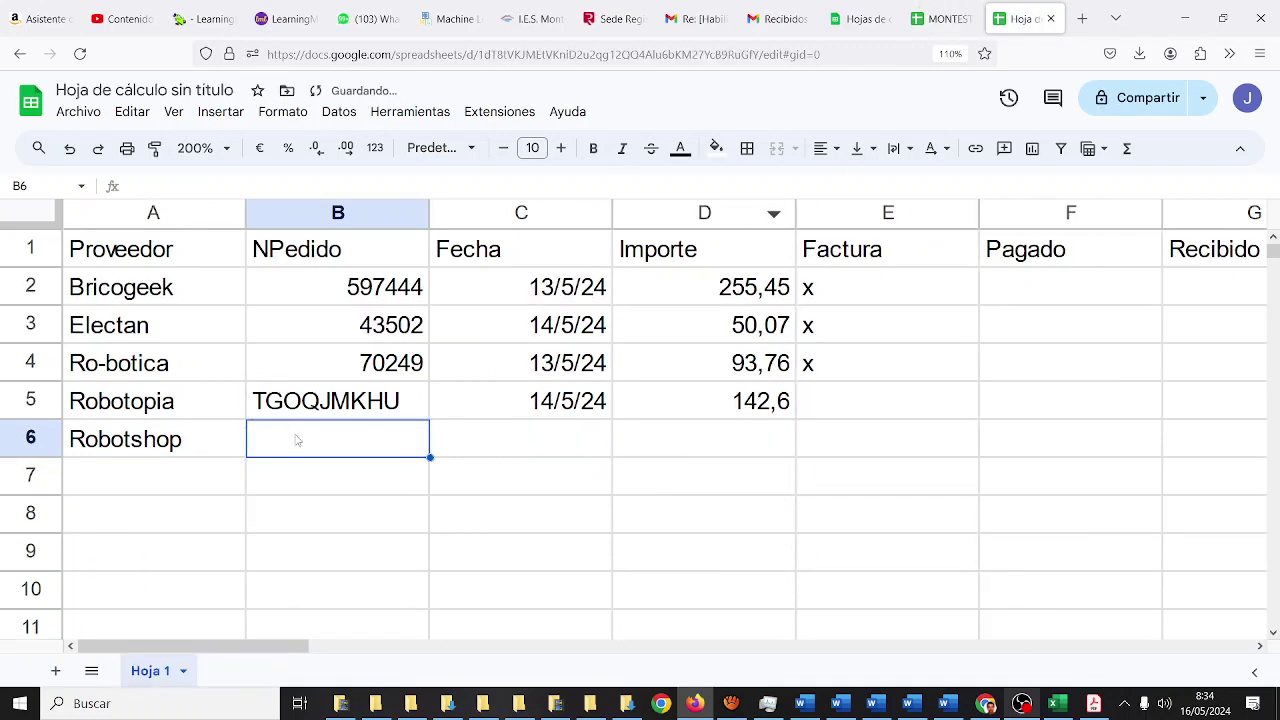
pyautogui.write('T977976')
pyautogui.press('Tab')
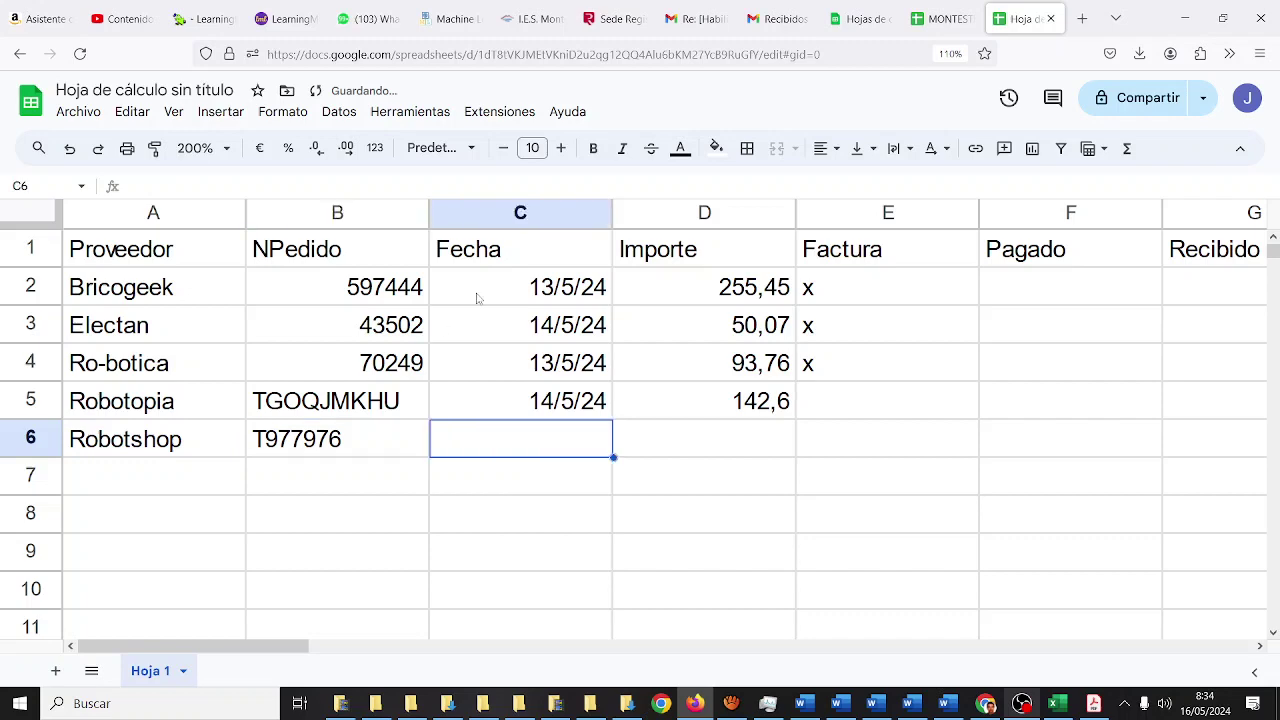
# - Enter Robotshop's date 14/5/24 in C6 and its amount in D6
pyautogui.click(948, 24)
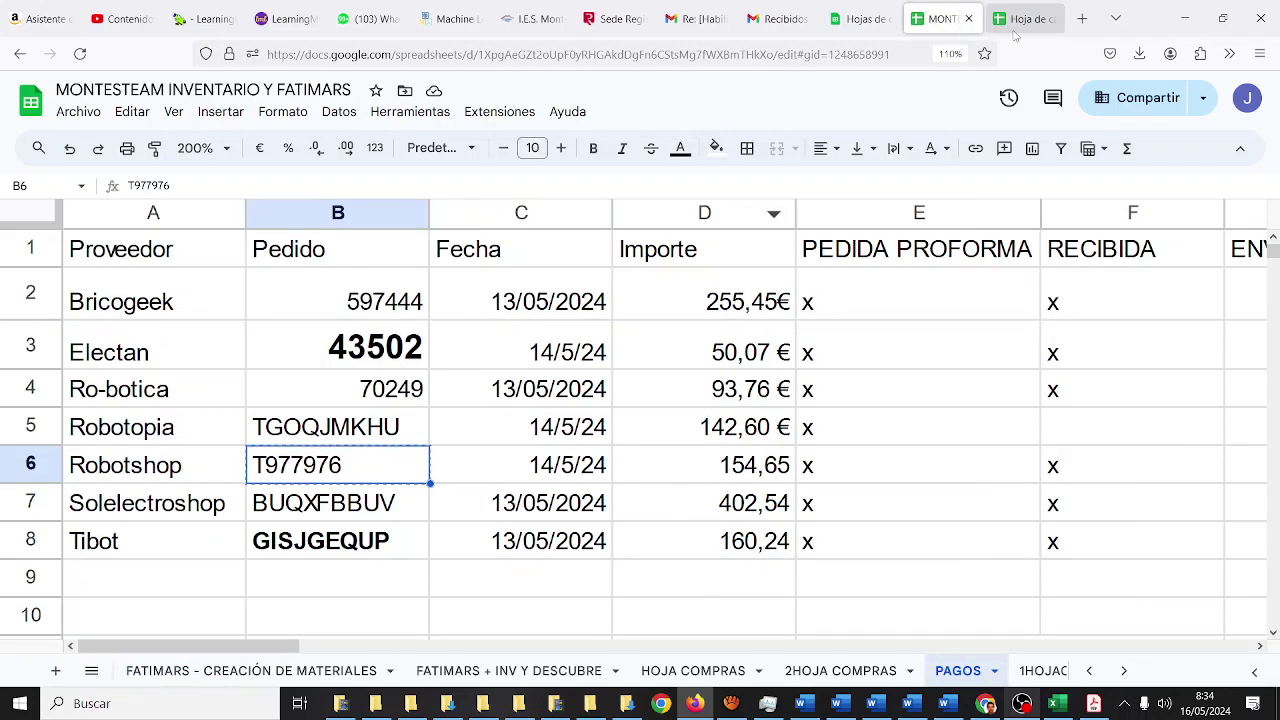
pyautogui.click(1020, 19)
pyautogui.write('14/5/24')
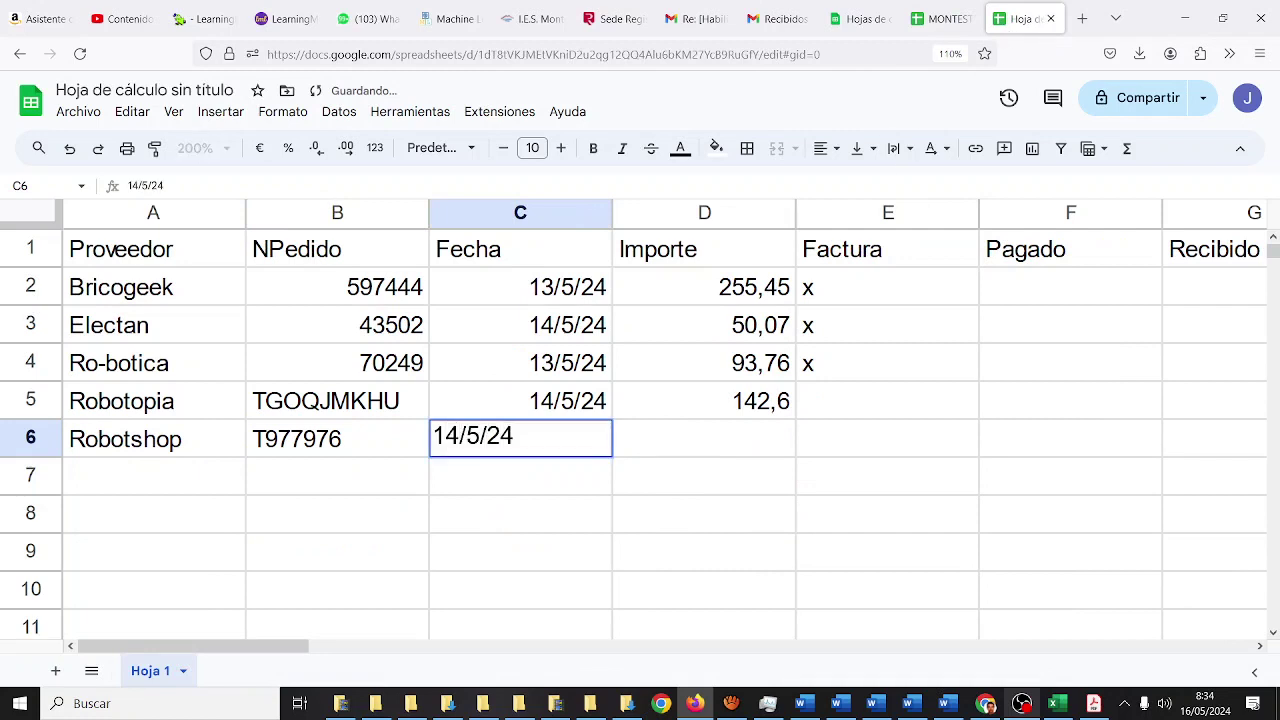
pyautogui.press('Tab')
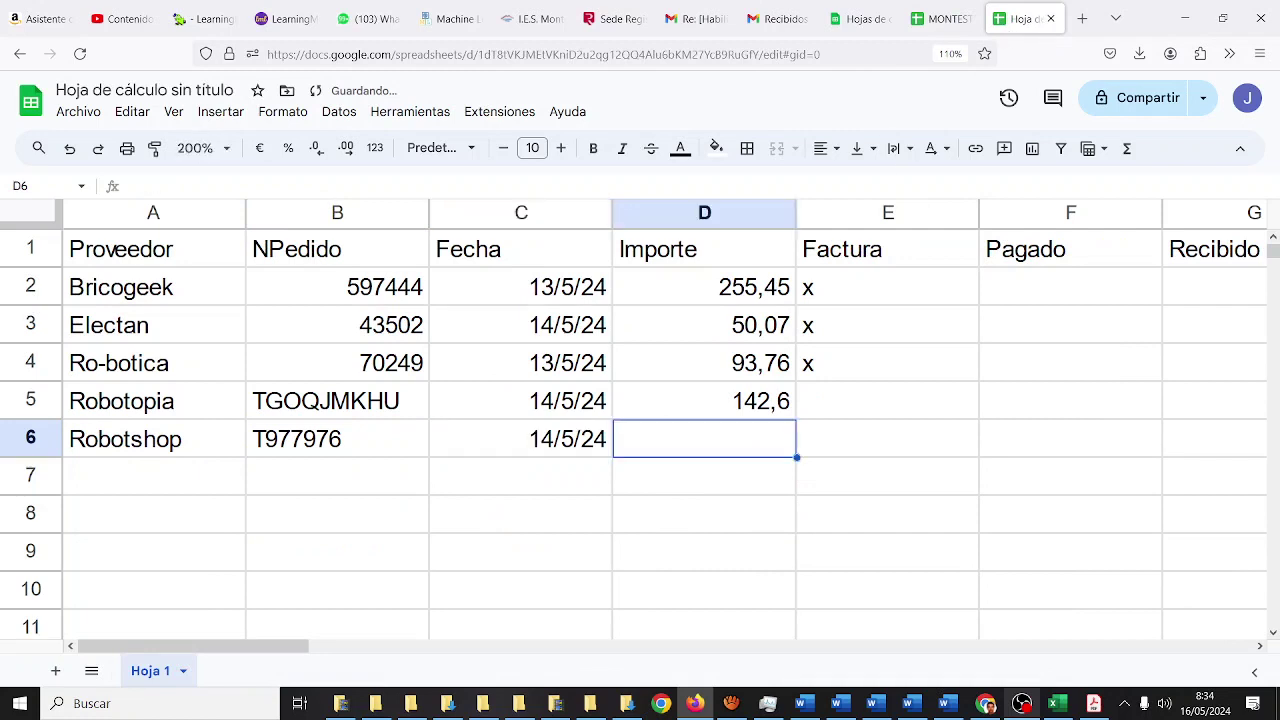
pyautogui.click(928, 18)
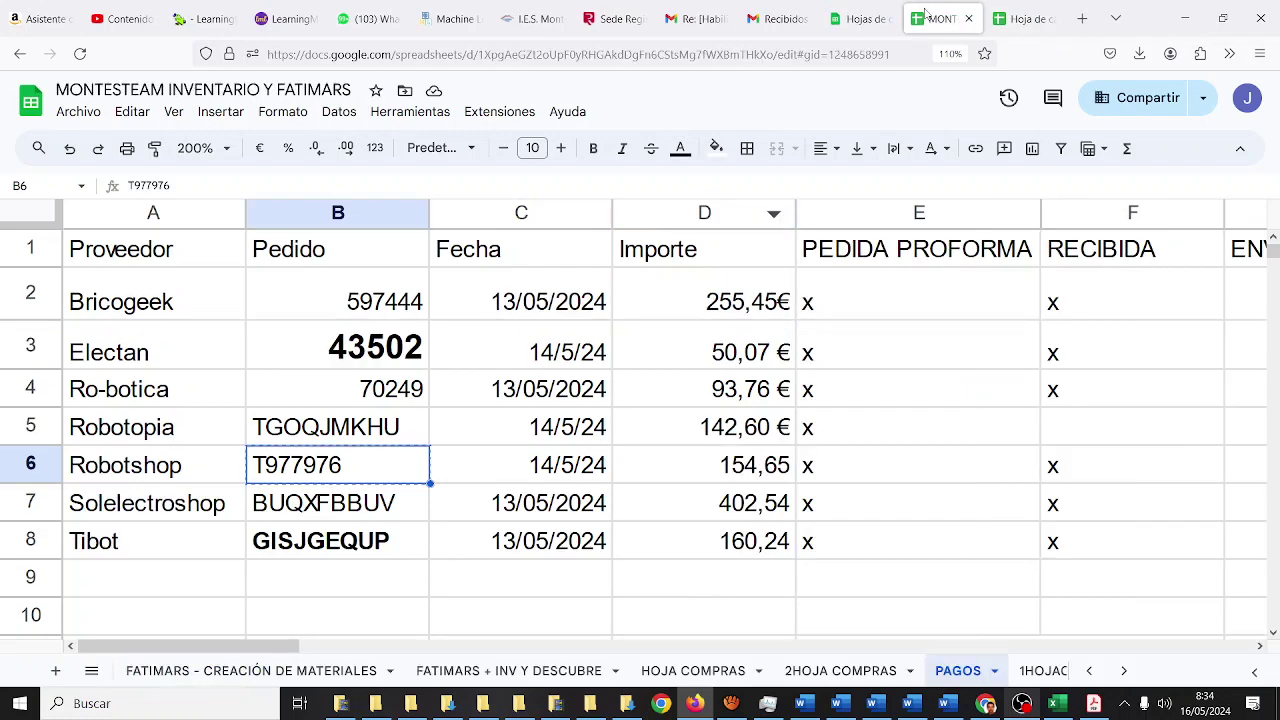
pyautogui.click(1016, 22)
pyautogui.write('154')
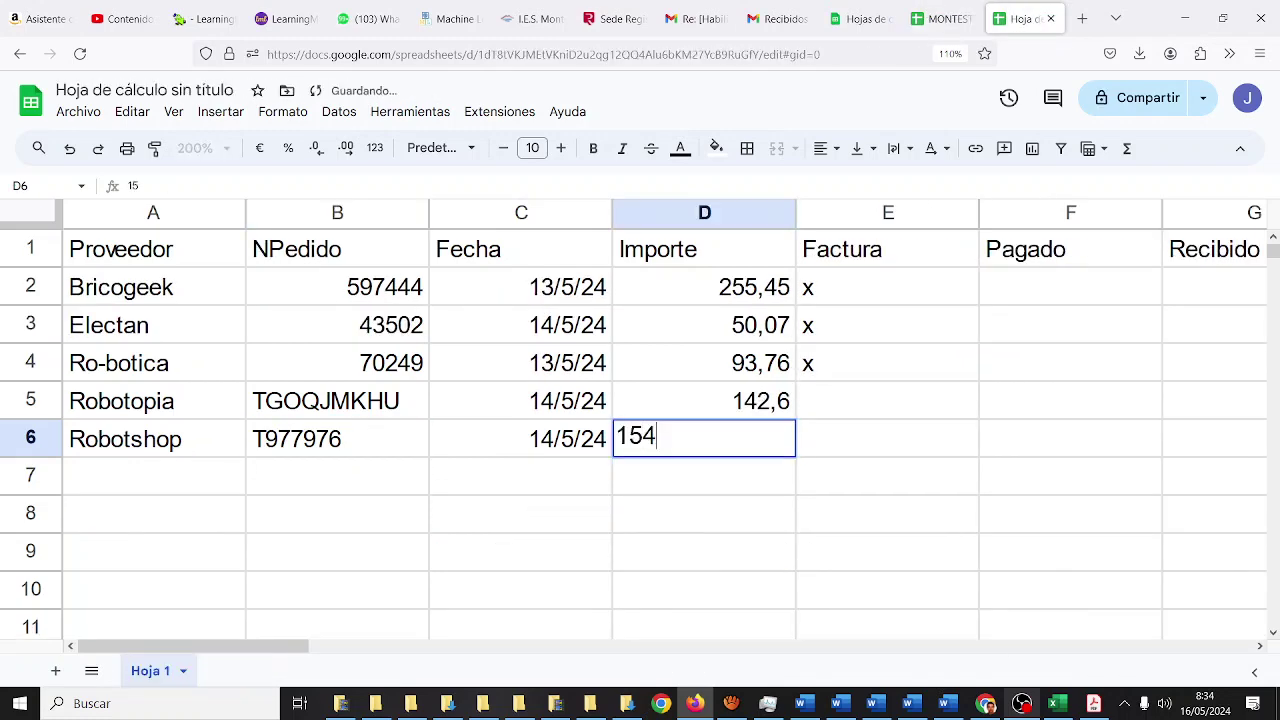
pyautogui.write(',56')
pyautogui.press('Tab')
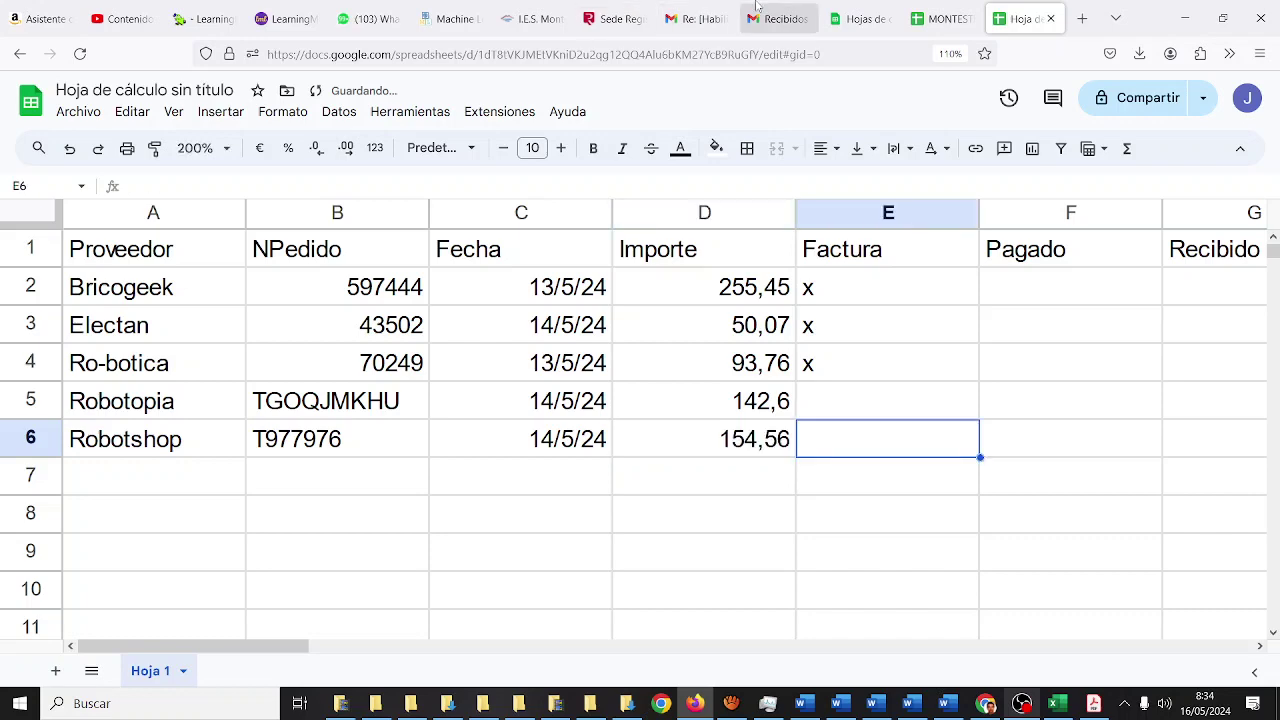
# - Correct the Robotshop amount in D6 from 154,56 to 154,65
pyautogui.click(940, 18)
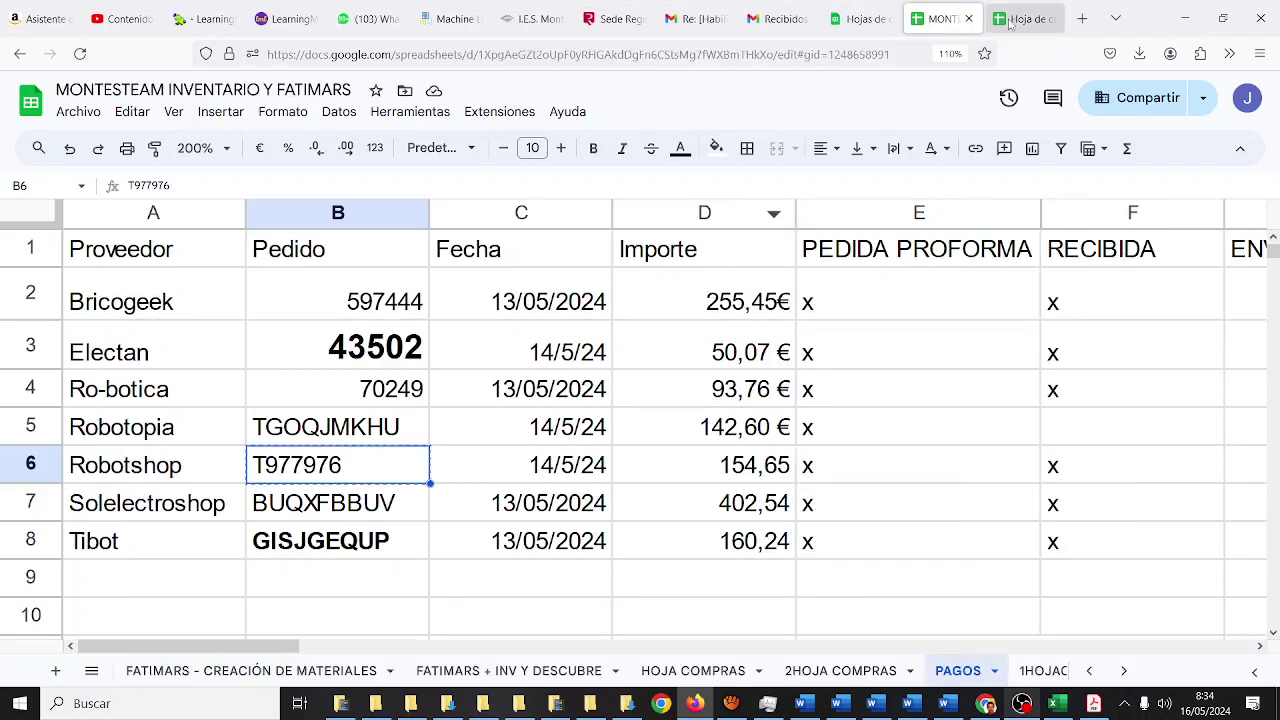
pyautogui.click(1020, 18)
pyautogui.doubleClick(793, 437)
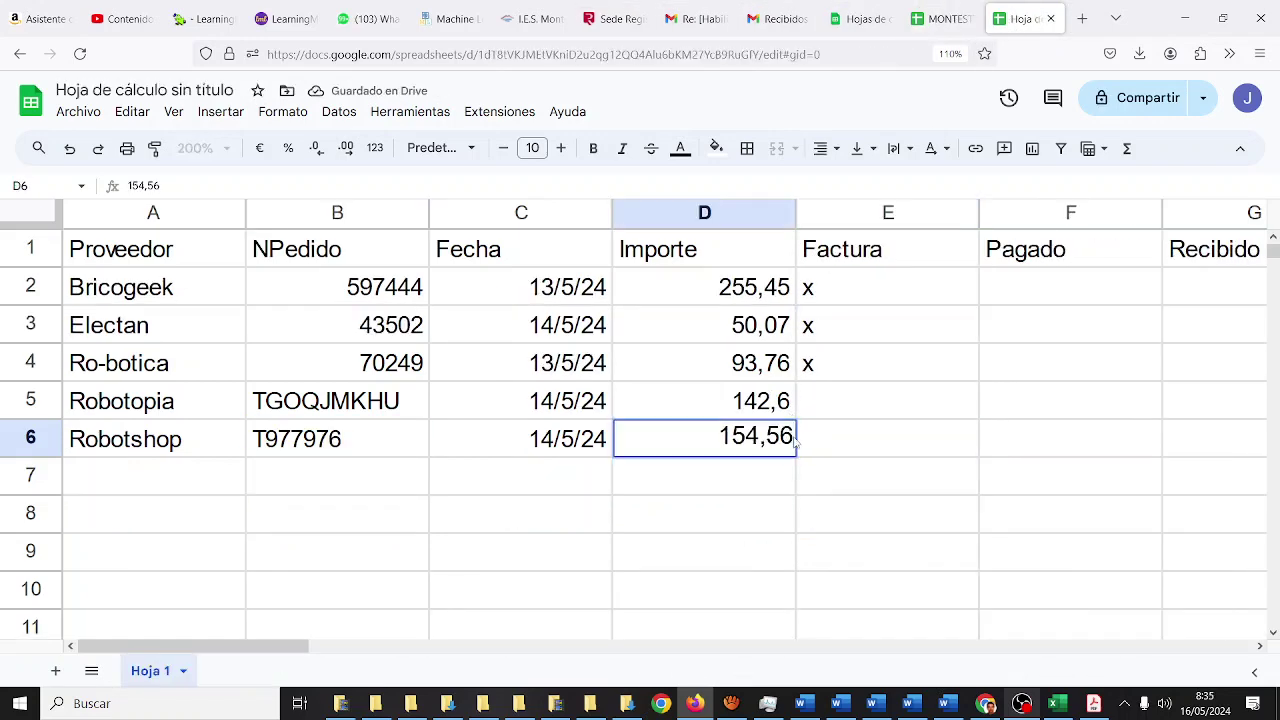
pyautogui.press('BackSpace')
pyautogui.press('BackSpace')
pyautogui.write('64')
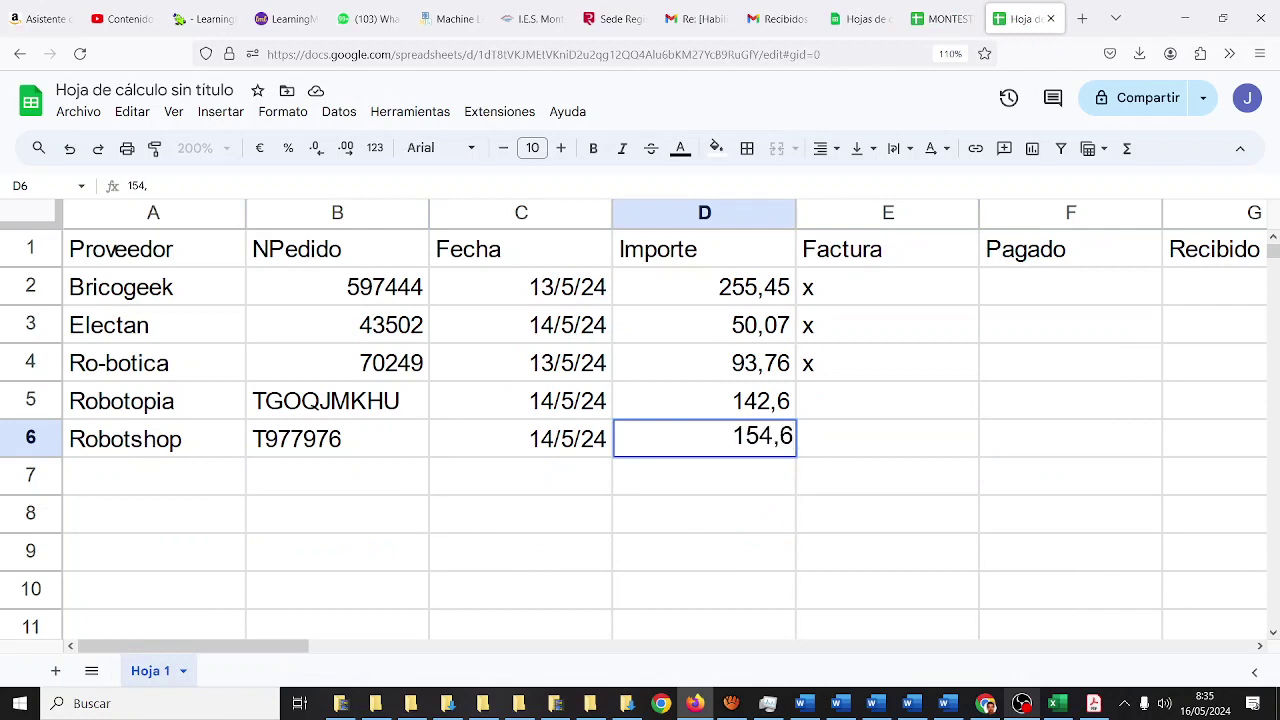
pyautogui.press('Return')
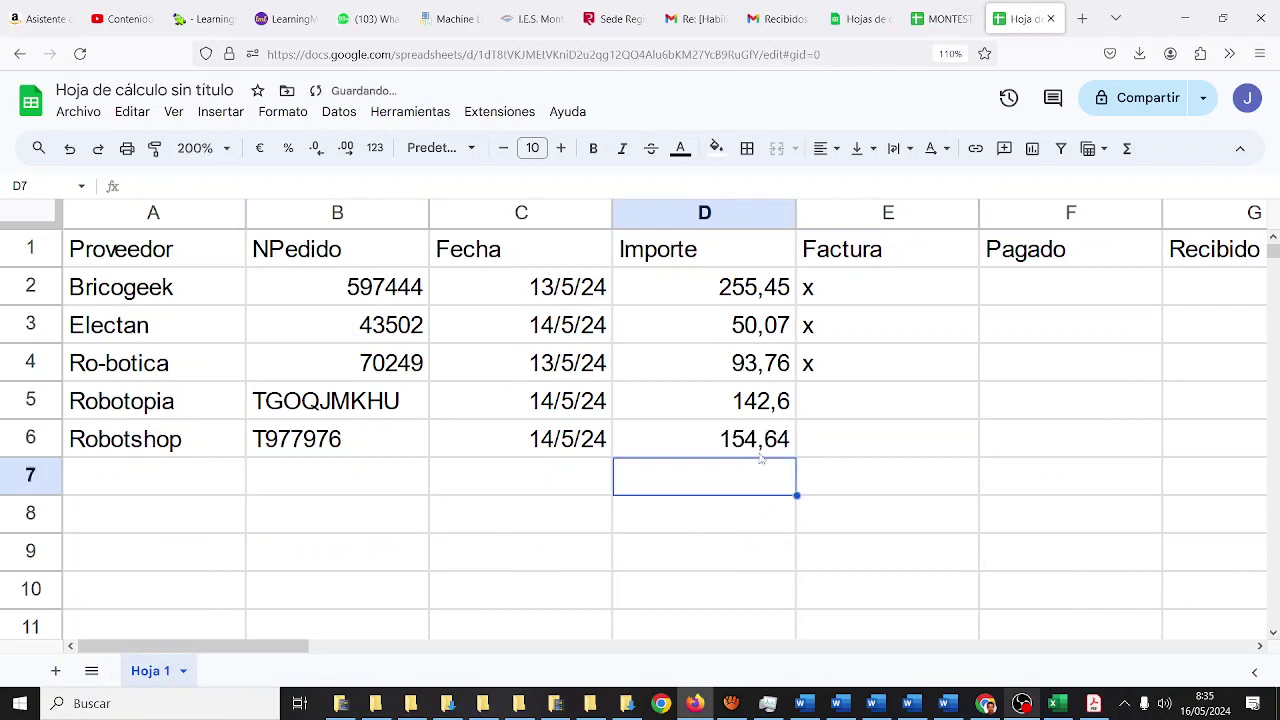
pyautogui.doubleClick(786, 446)
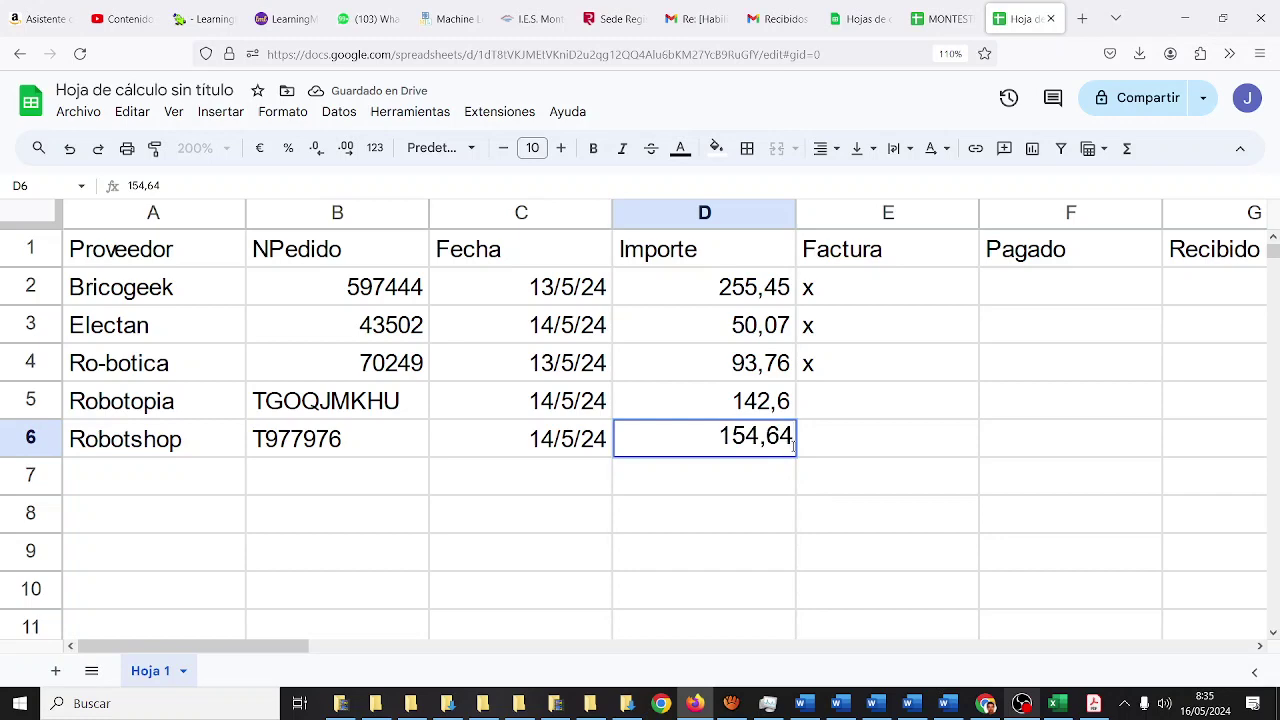
pyautogui.press('BackSpace')
pyautogui.write('5')
pyautogui.press('Return')
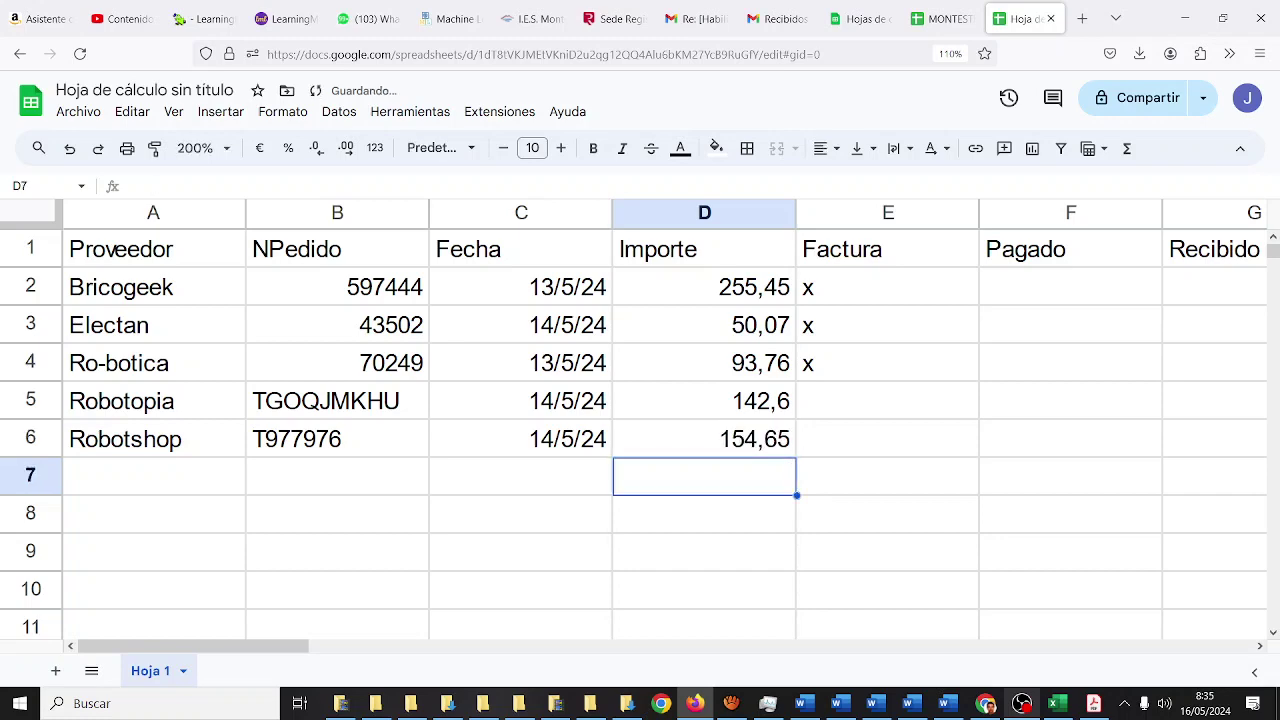
pyautogui.click(945, 19)
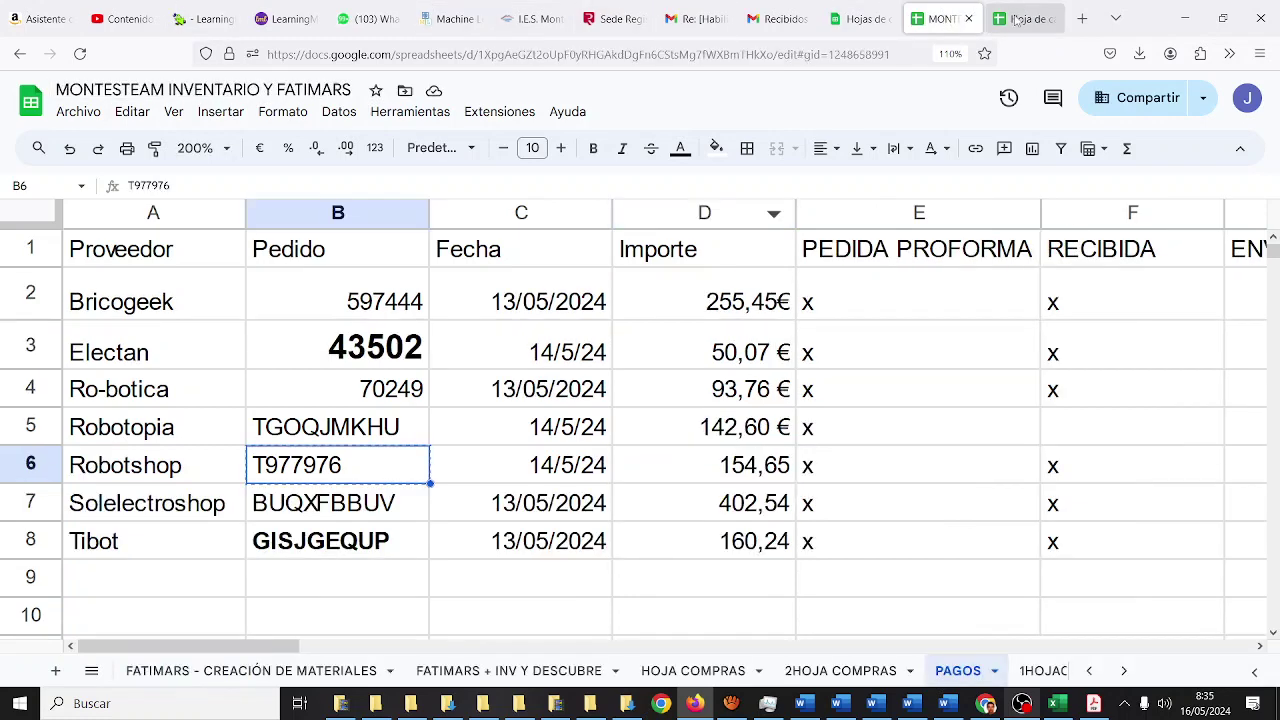
# - Enter Solelectroshop in A7 and take its order number from the MONTESTEAM PAGOS sheet
pyautogui.click(1021, 19)
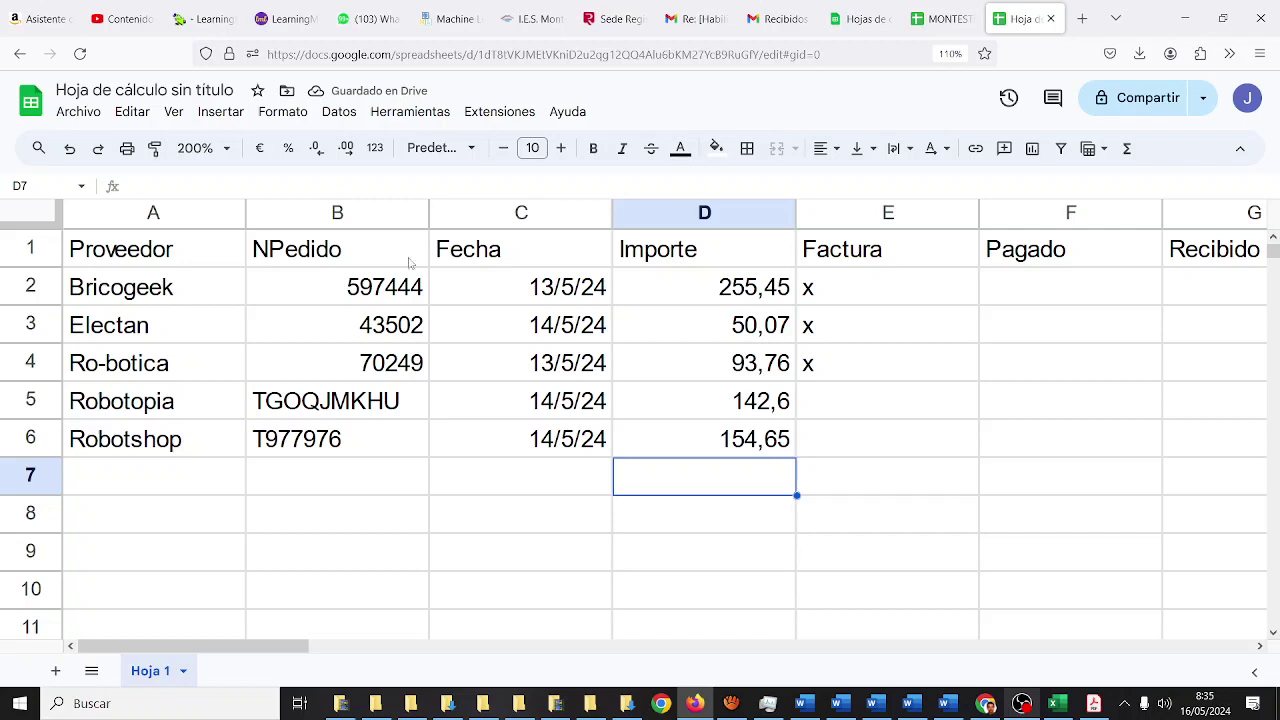
pyautogui.click(130, 478)
pyautogui.write('Solelectroshop')
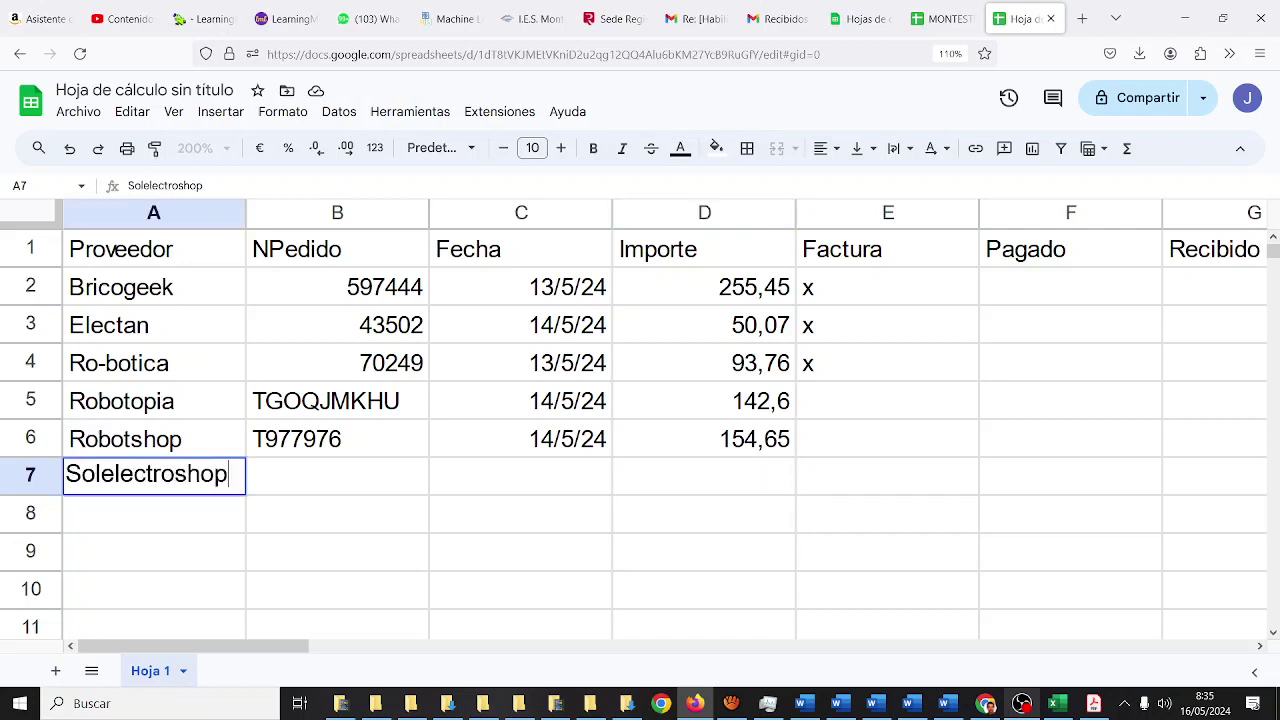
pyautogui.press('Tab')
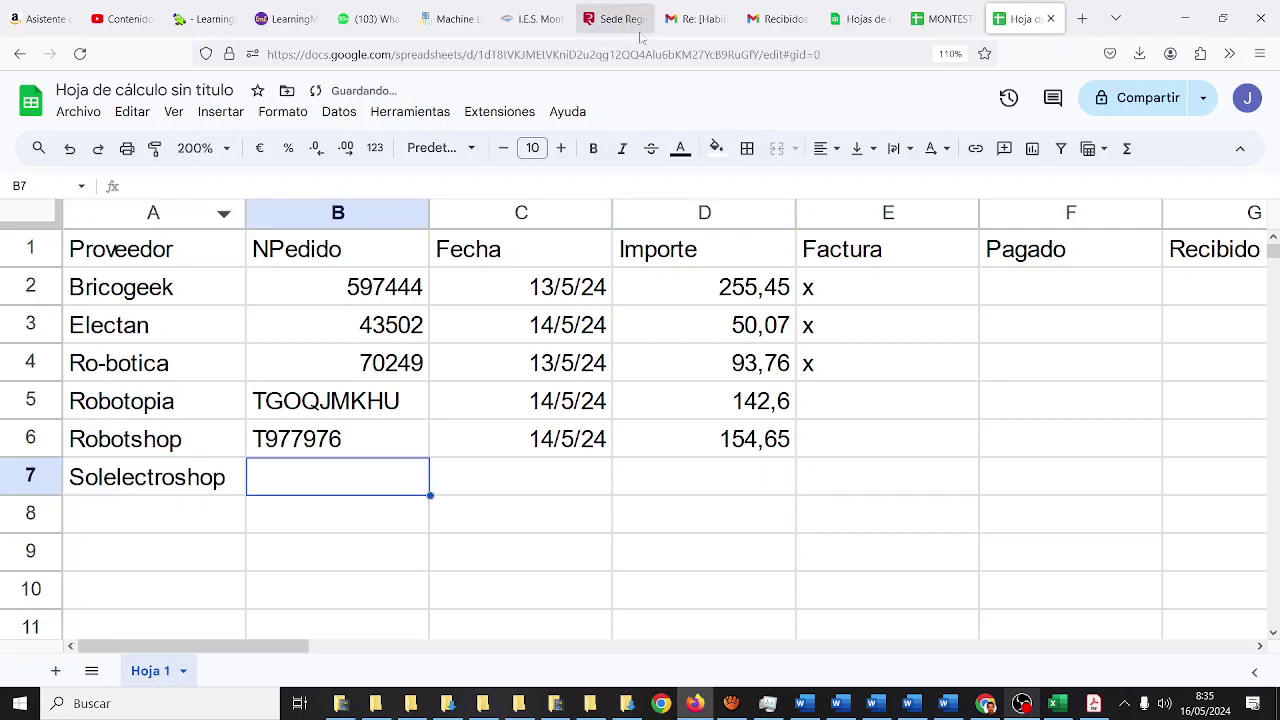
pyautogui.click(940, 19)
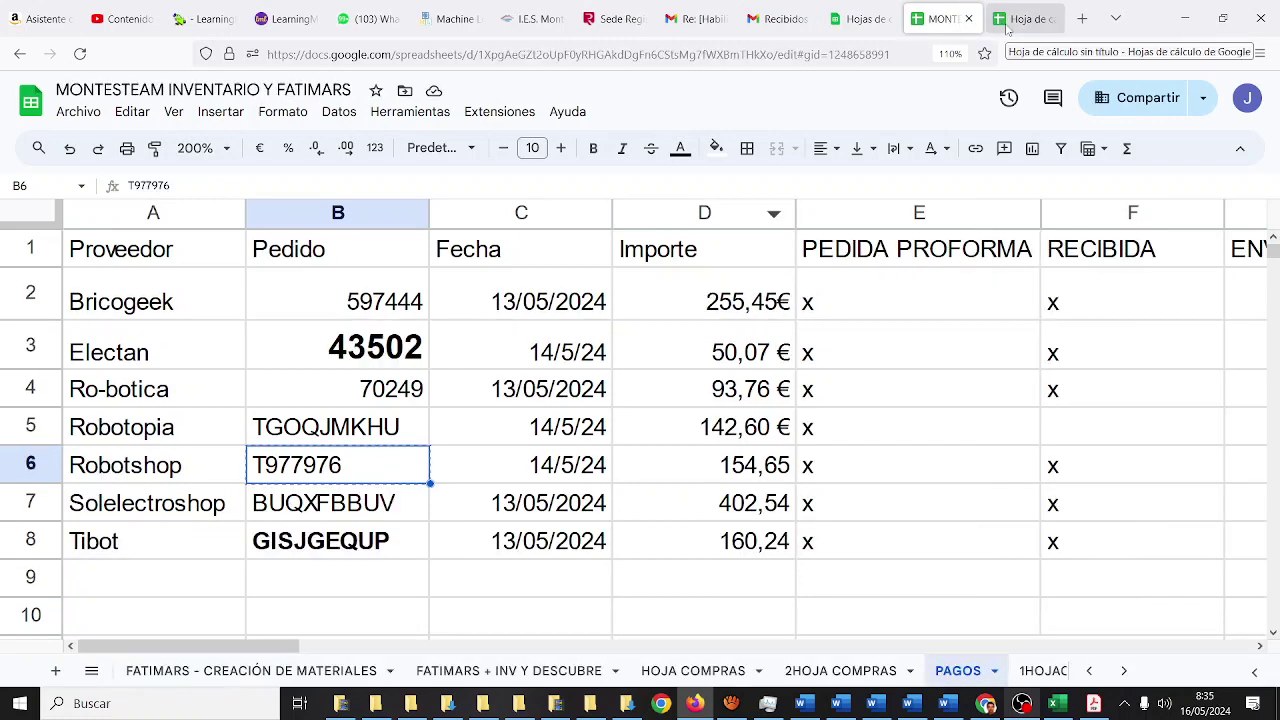
pyautogui.press('Down')
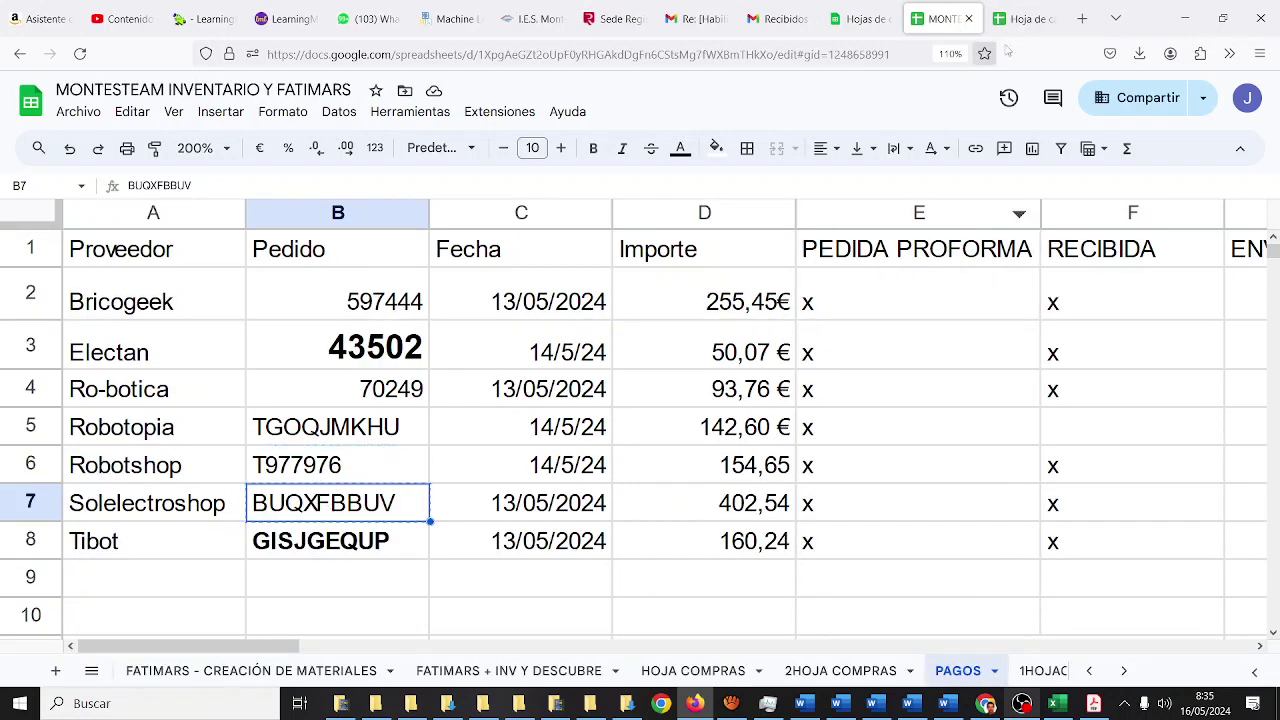
pyautogui.click(1025, 19)
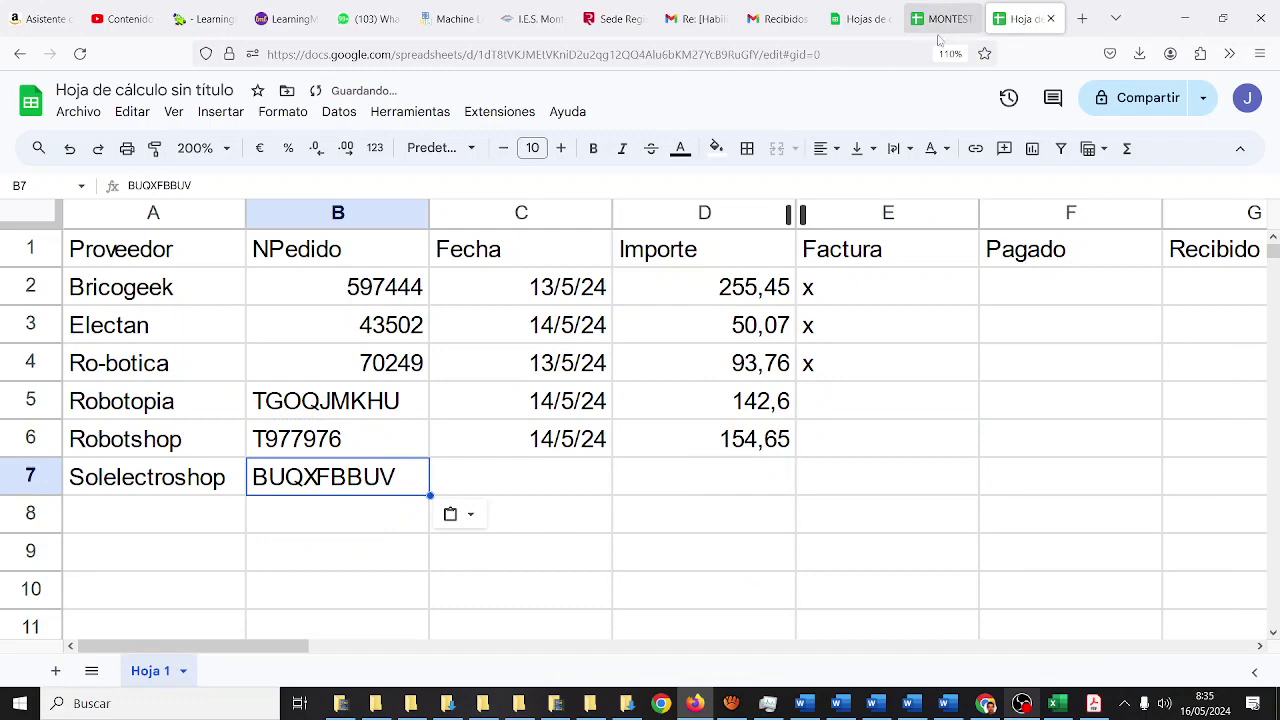
# - Enter Solelectroshop's date 13/5/24 in C7 and amount 402,54 in D7
pyautogui.click(942, 28)
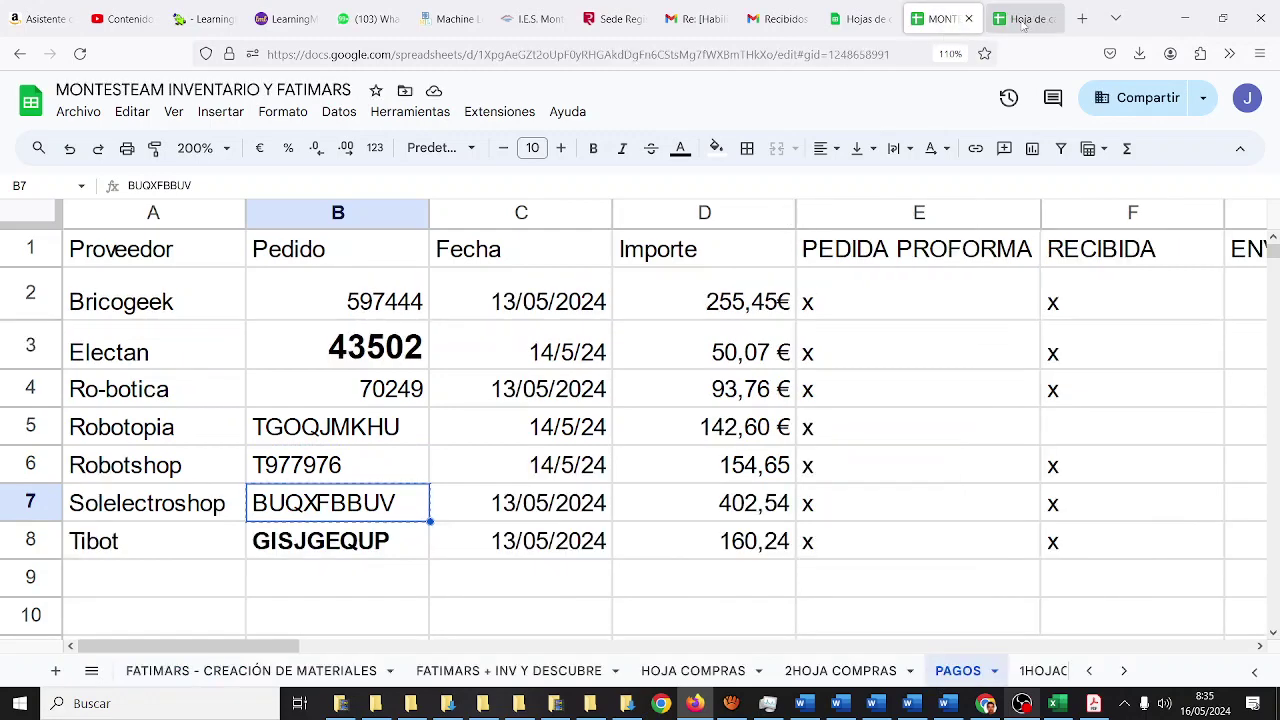
pyautogui.click(1022, 18)
pyautogui.click(547, 494)
pyautogui.write('13/5/24')
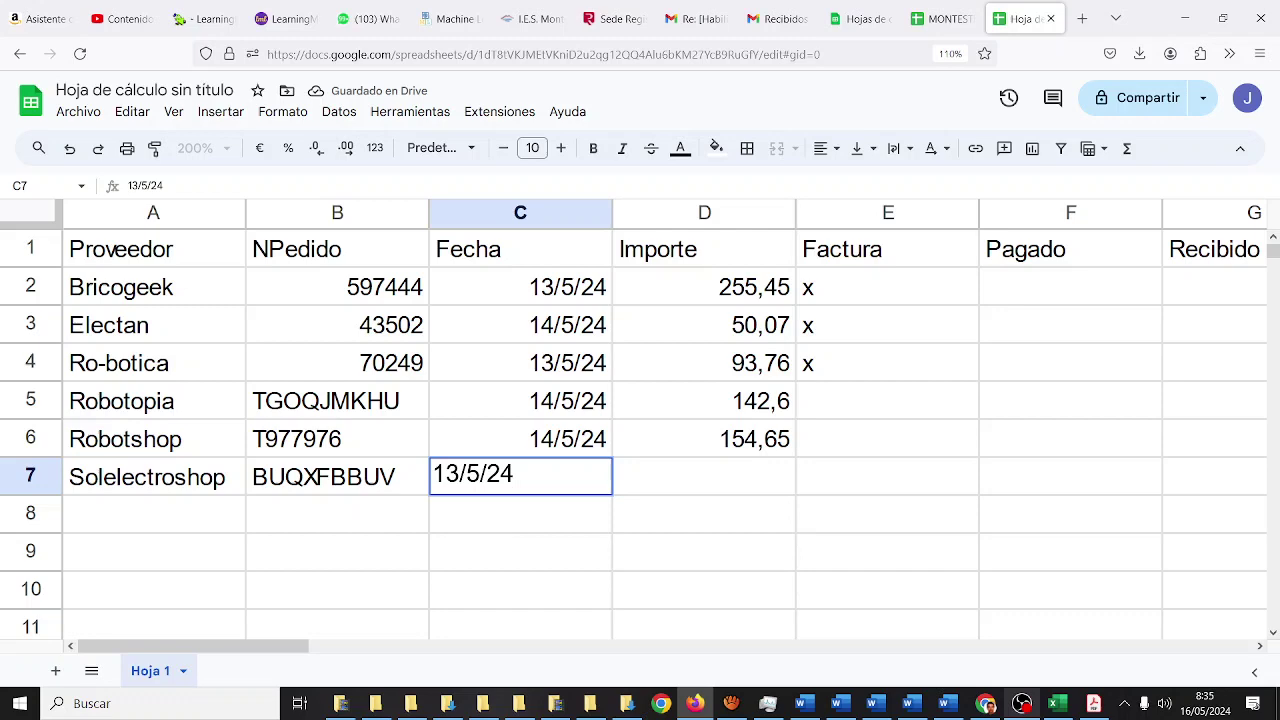
pyautogui.press('Tab')
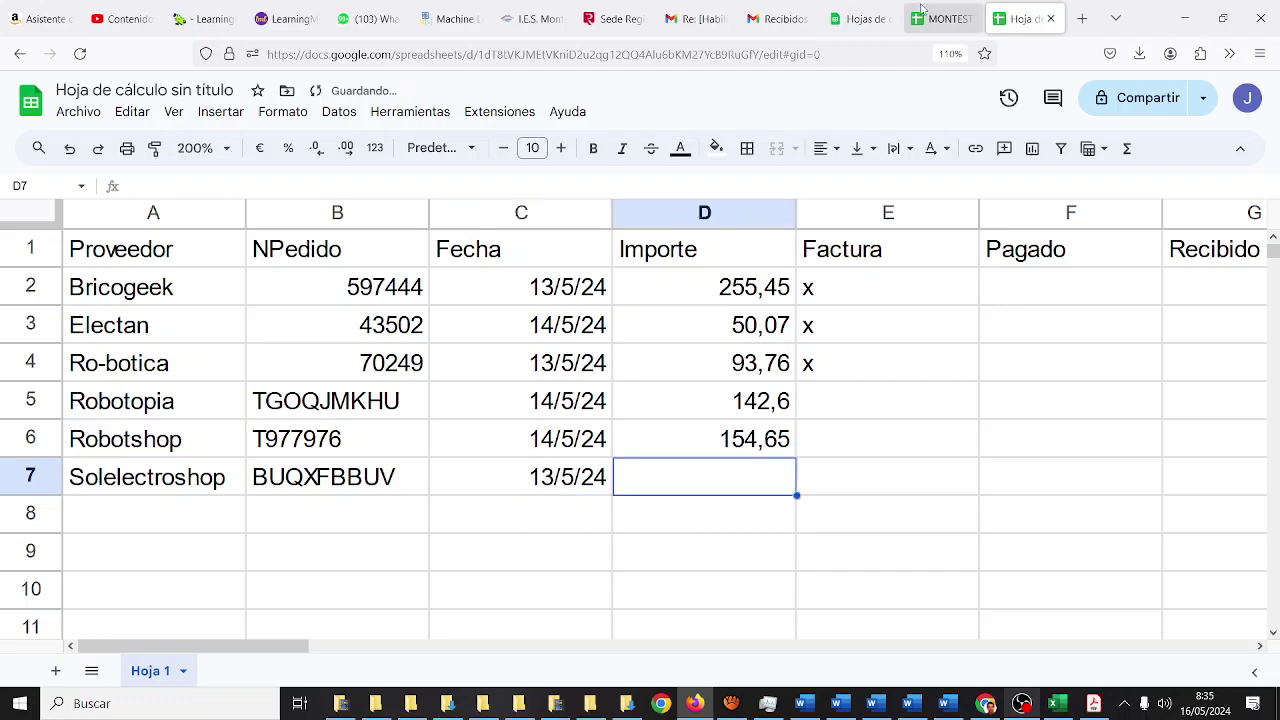
pyautogui.click(942, 18)
pyautogui.click(1025, 19)
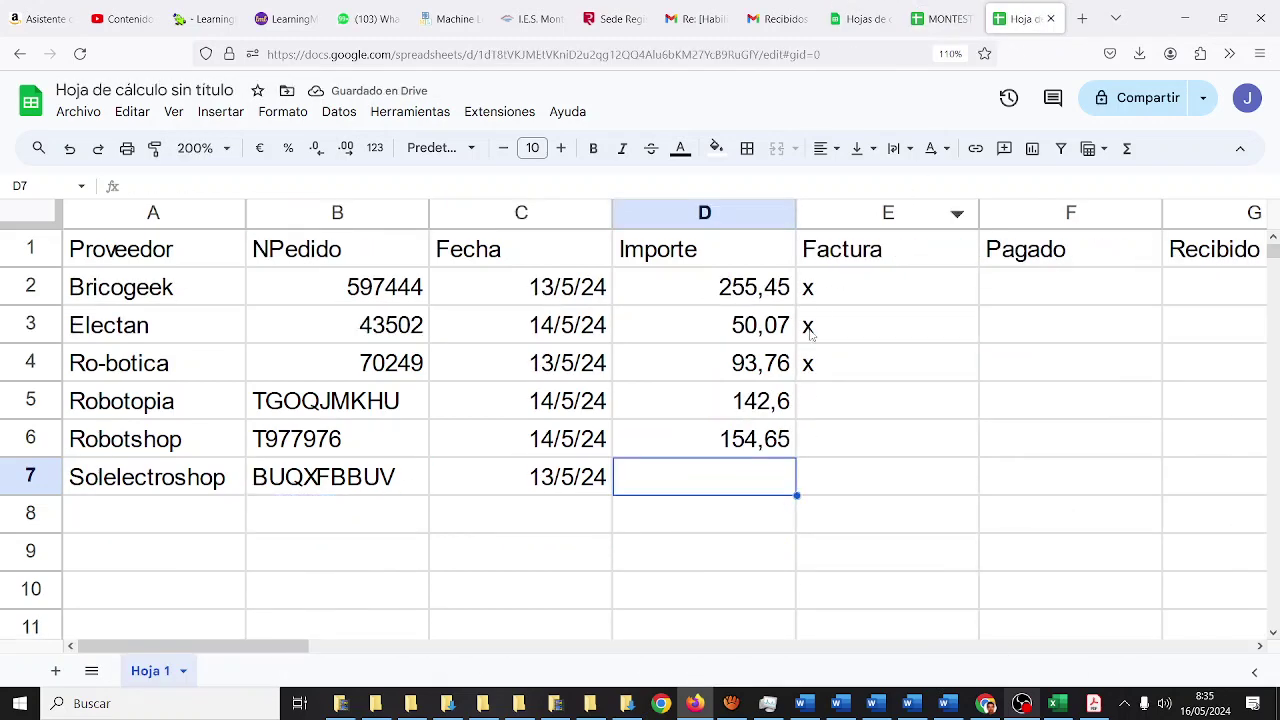
pyautogui.write('402,54')
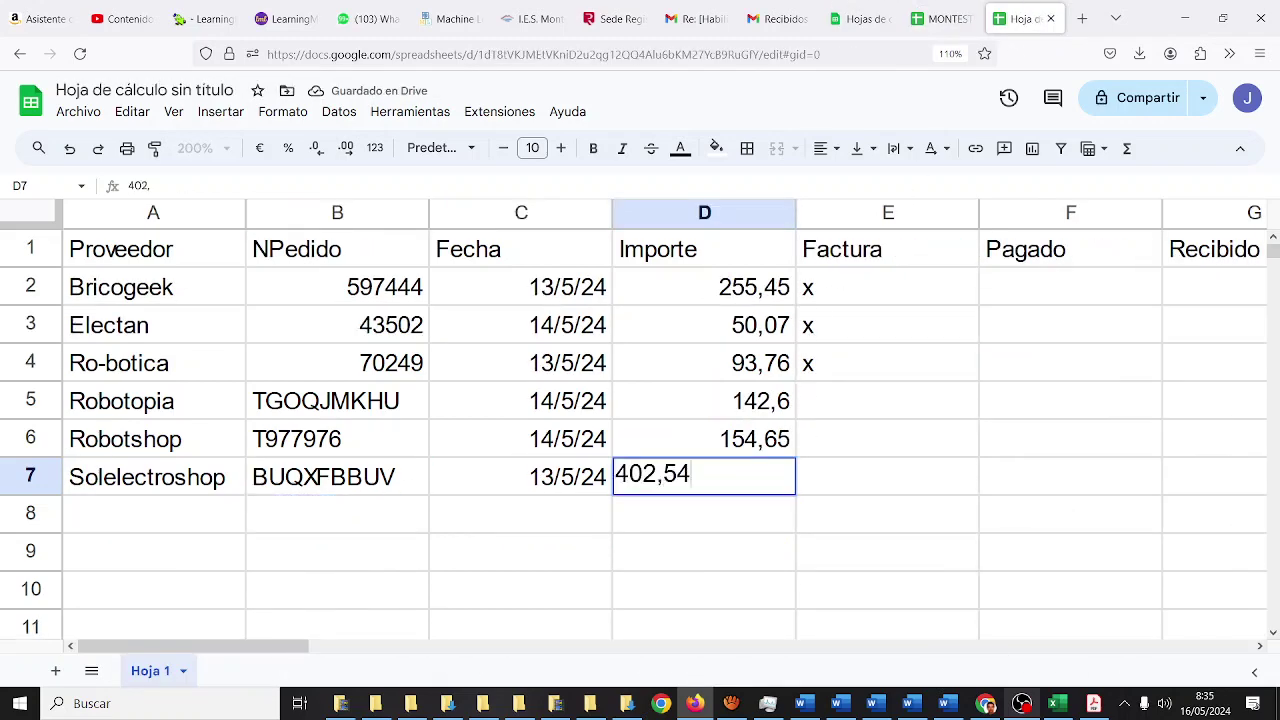
pyautogui.press('Tab')
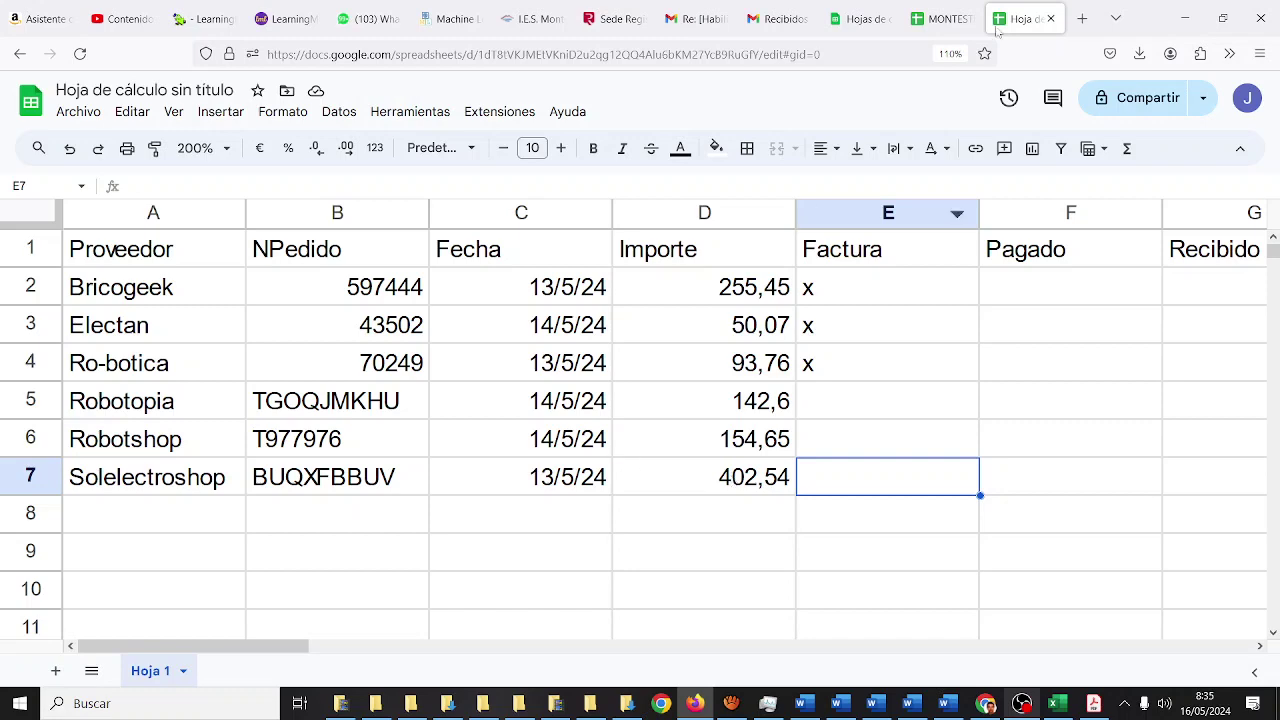
pyautogui.click(940, 18)
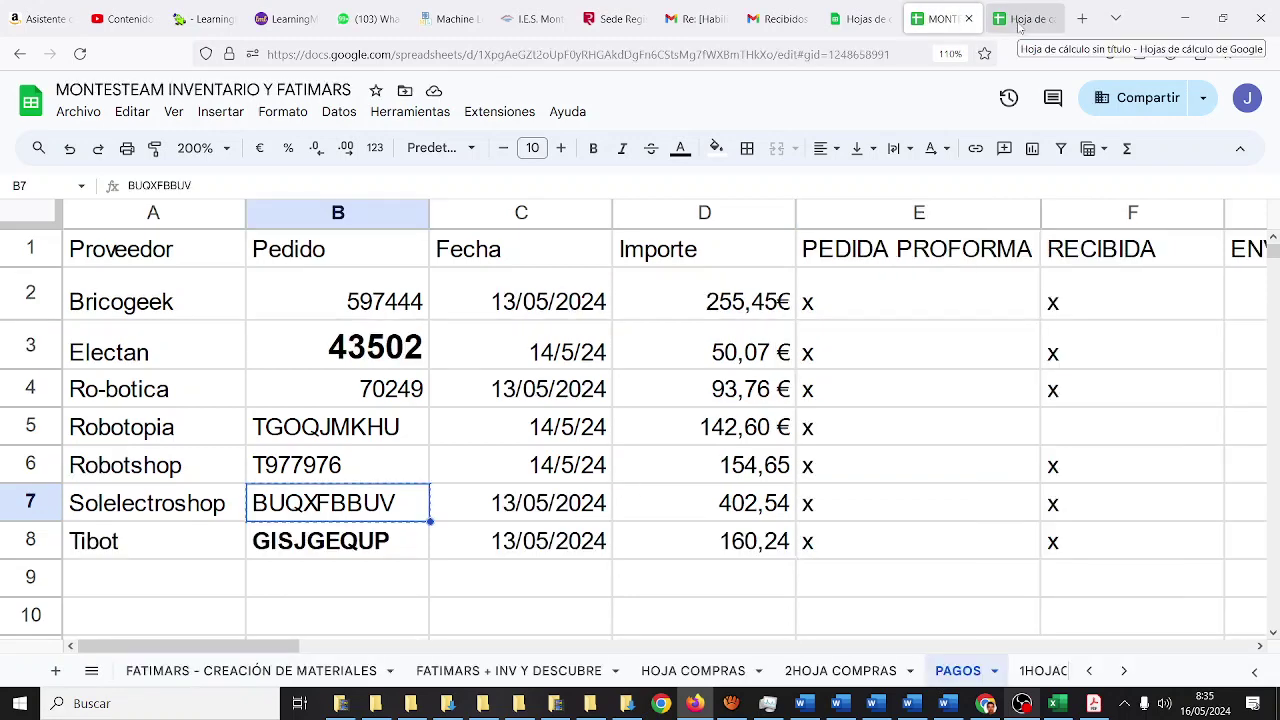
# - Enter Tibot in A8 and paste its order number from MONTESTEAM into B8
pyautogui.click(1018, 20)
pyautogui.click(146, 515)
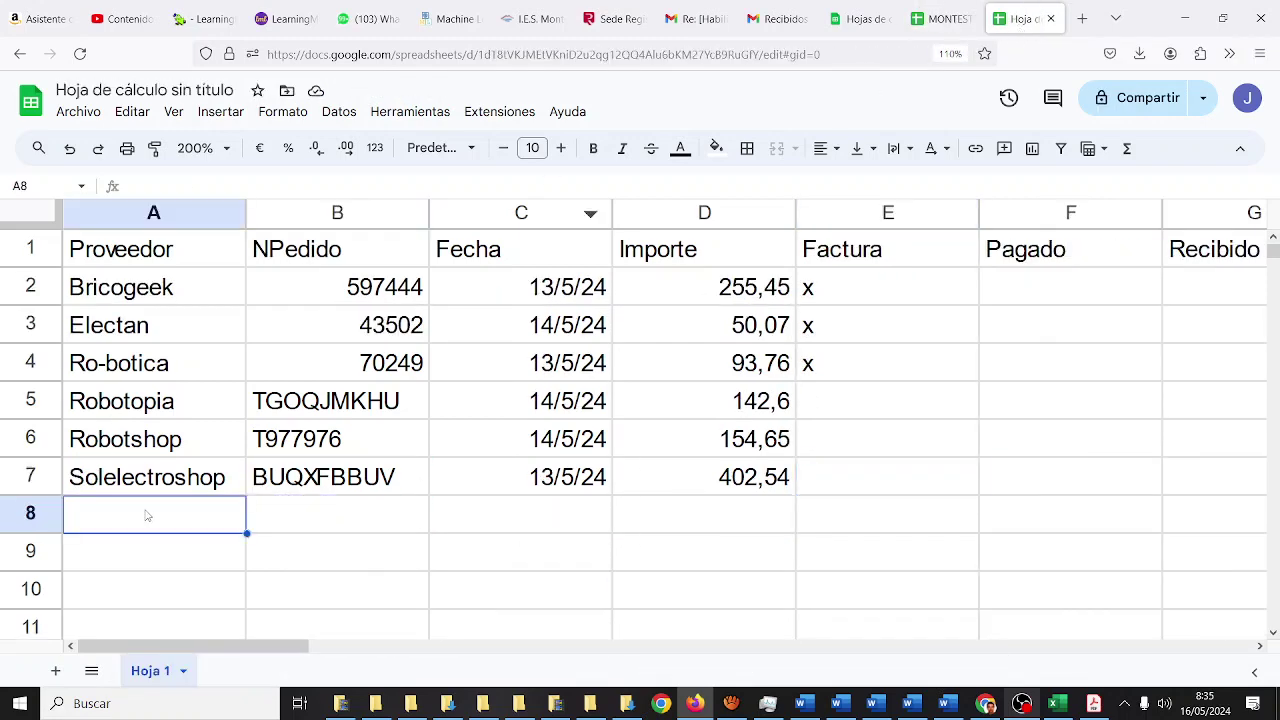
pyautogui.write('Tibot')
pyautogui.press('Tab')
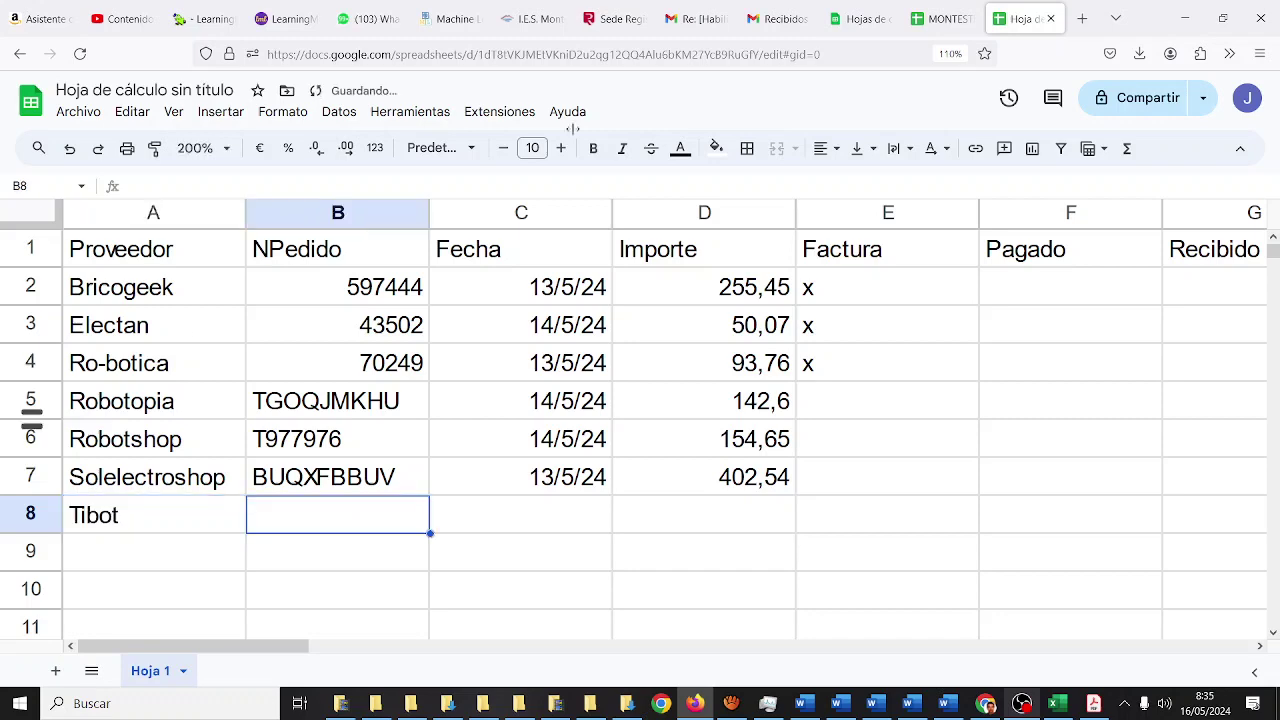
pyautogui.click(958, 20)
pyautogui.press('Down')
pyautogui.hotkey('ctrl', 'c')
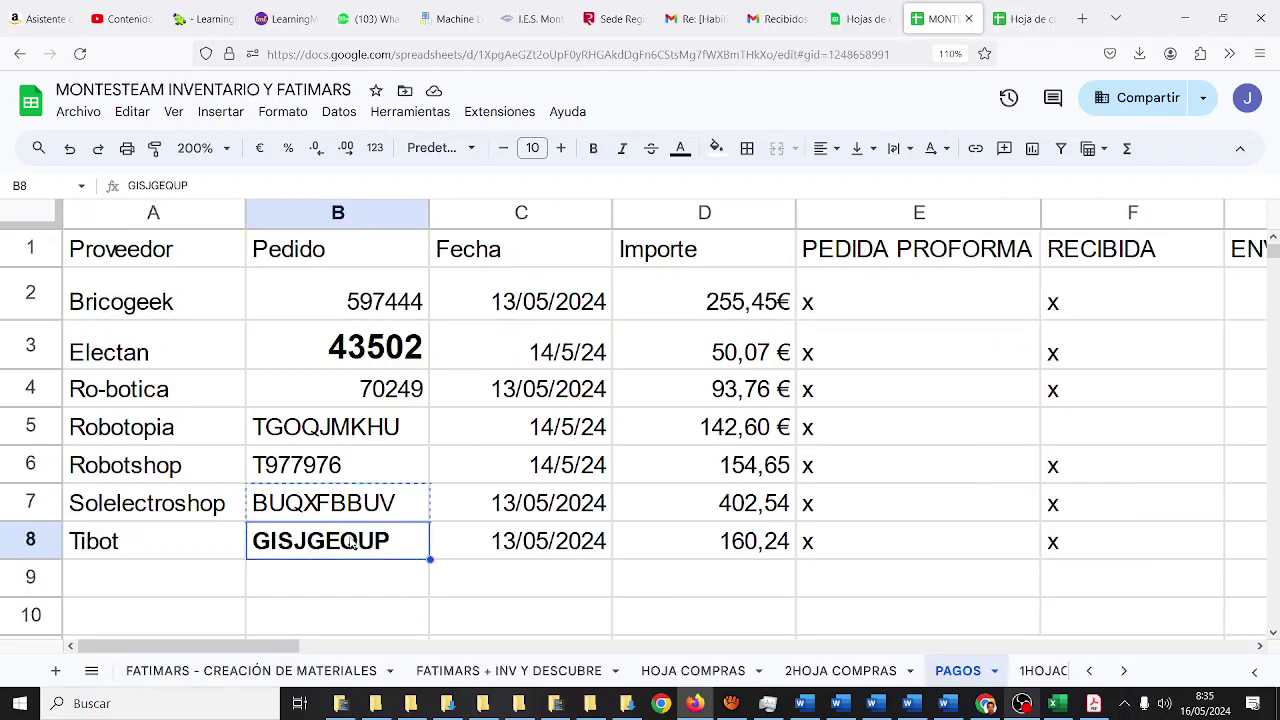
pyautogui.click(1022, 18)
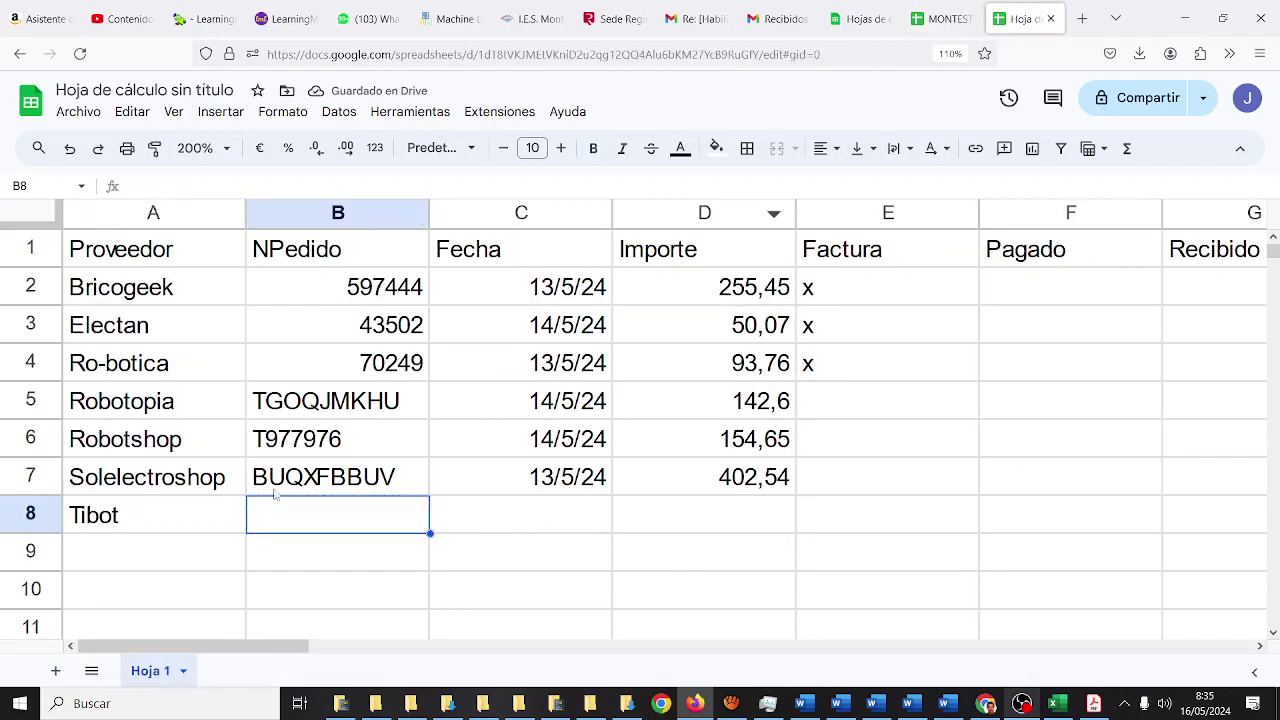
pyautogui.hotkey('ctrl', 'v')
# - Enter Tibot's date 13/5/24 in C8 and amount 160,24 in D8
pyautogui.click(460, 510)
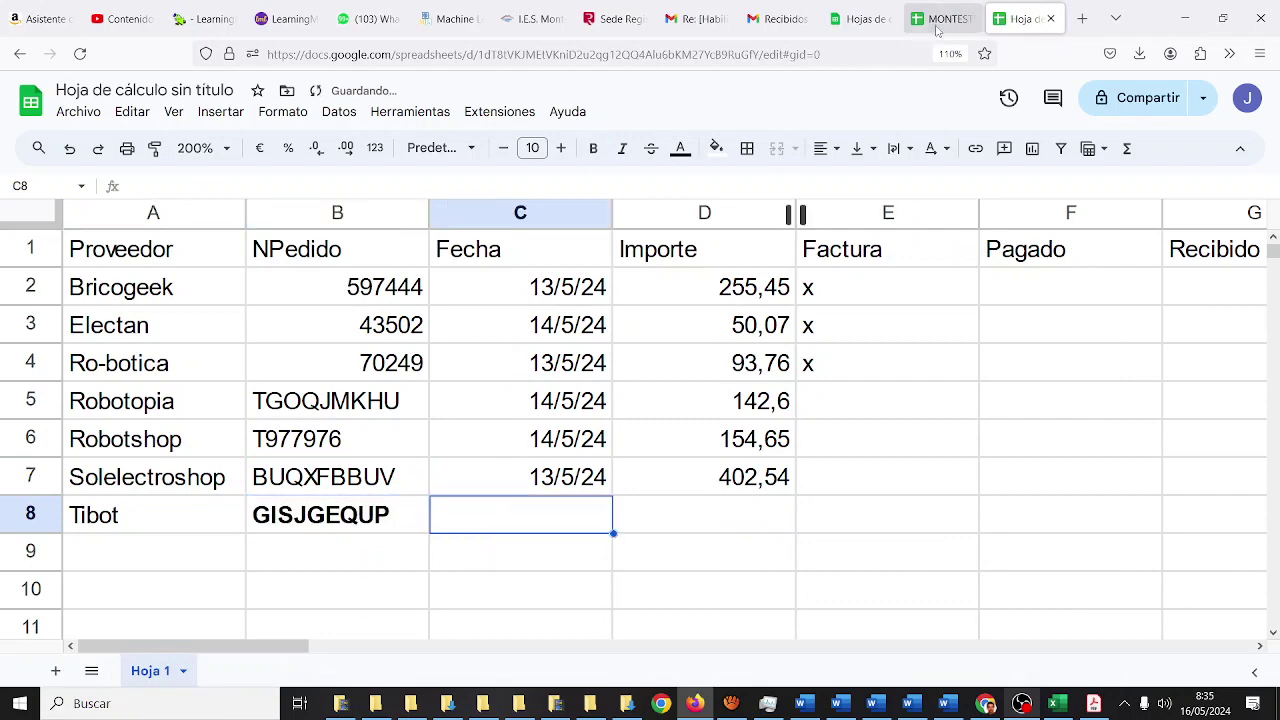
pyautogui.click(942, 18)
pyautogui.click(1020, 19)
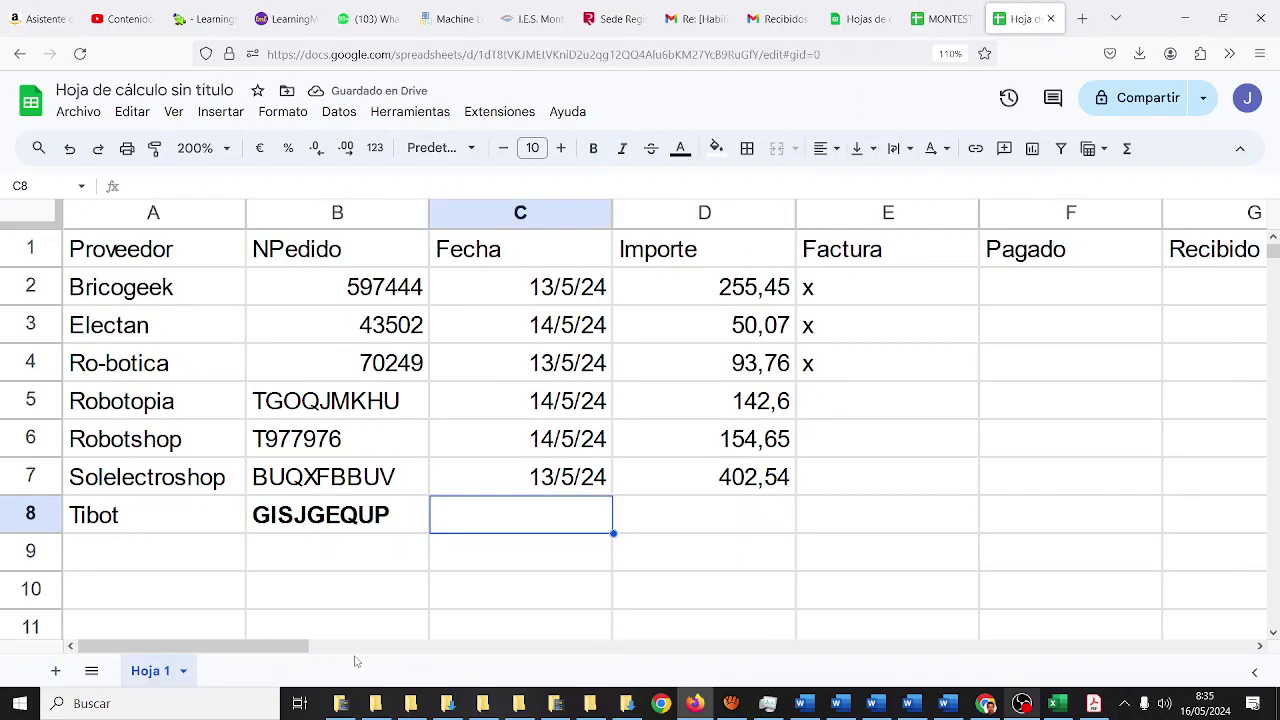
pyautogui.write('13/5/24')
pyautogui.press('Tab')
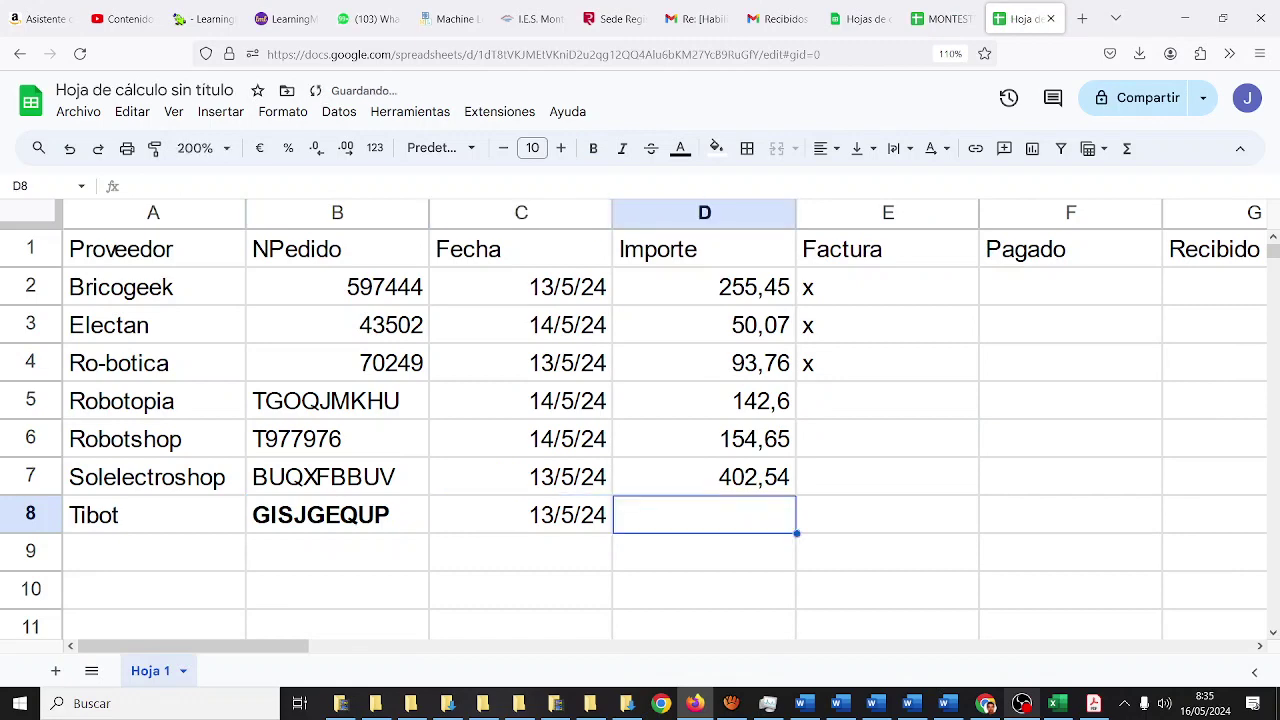
pyautogui.click(942, 18)
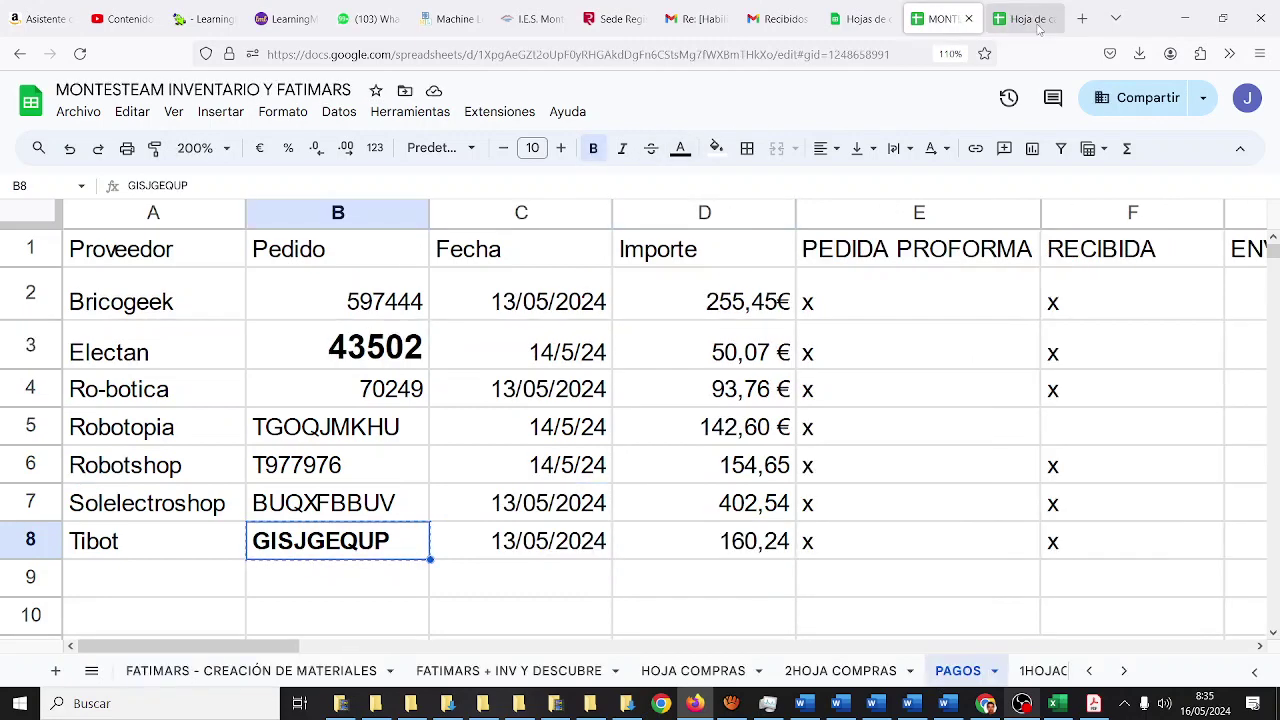
pyautogui.click(1020, 19)
pyautogui.write('160')
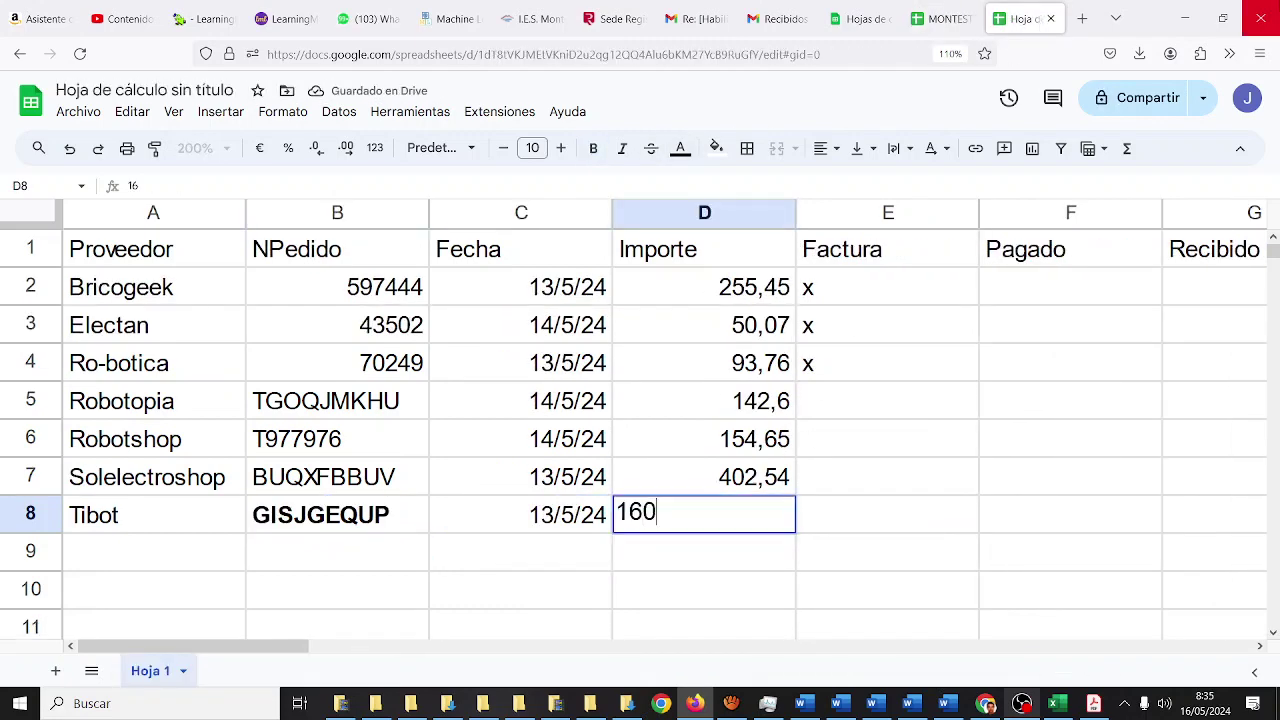
pyautogui.write(',24')
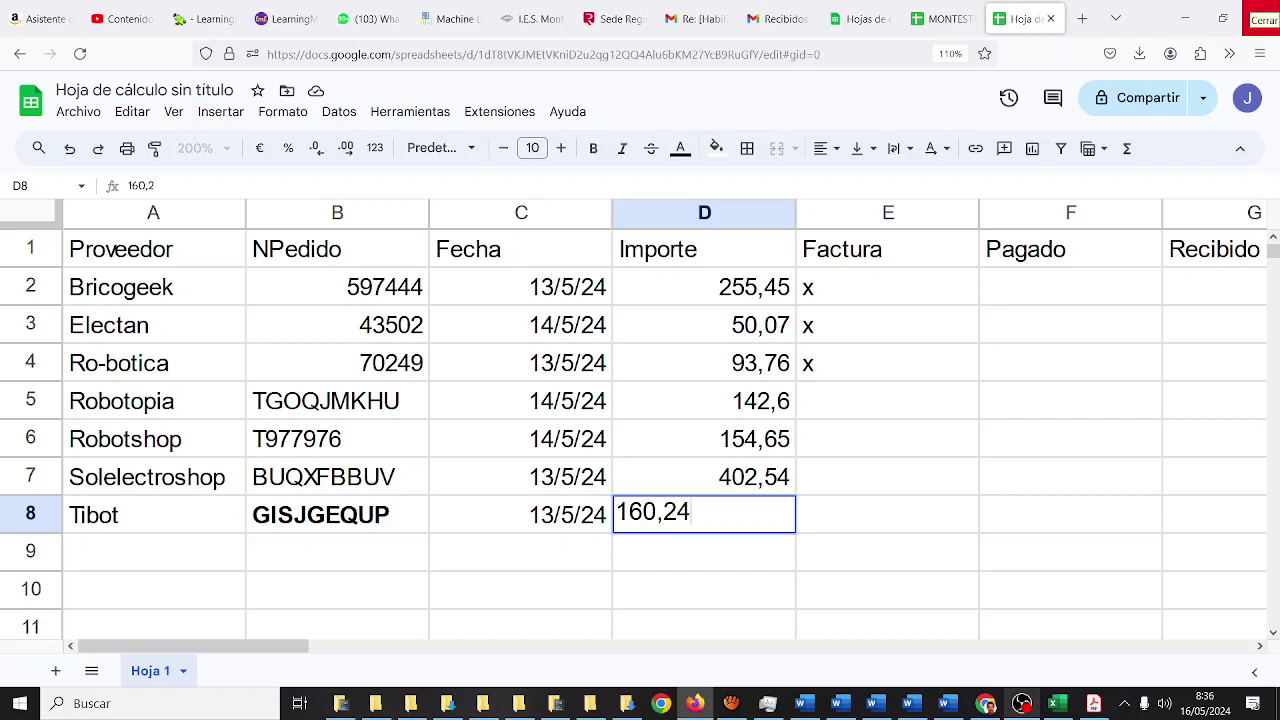
pyautogui.press('Tab')
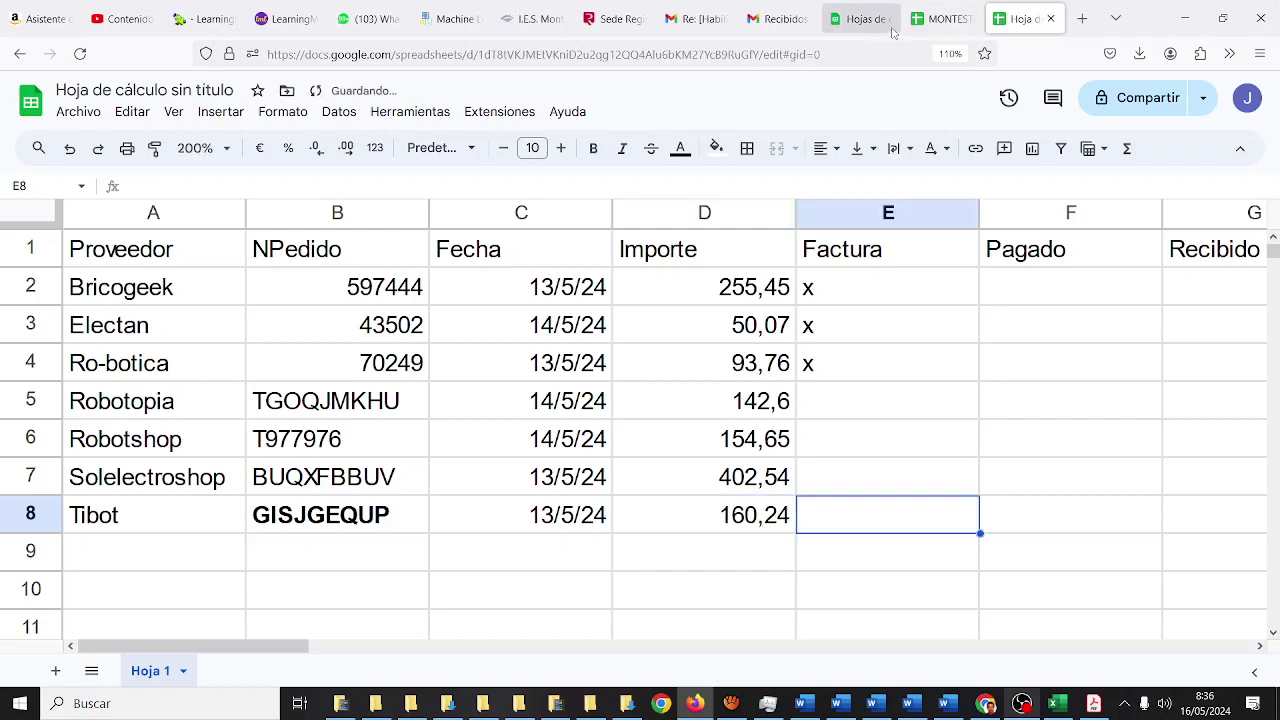
pyautogui.click(945, 12)
# - Put an x in Factura cells E6, E7 and E8
pyautogui.click(1018, 20)
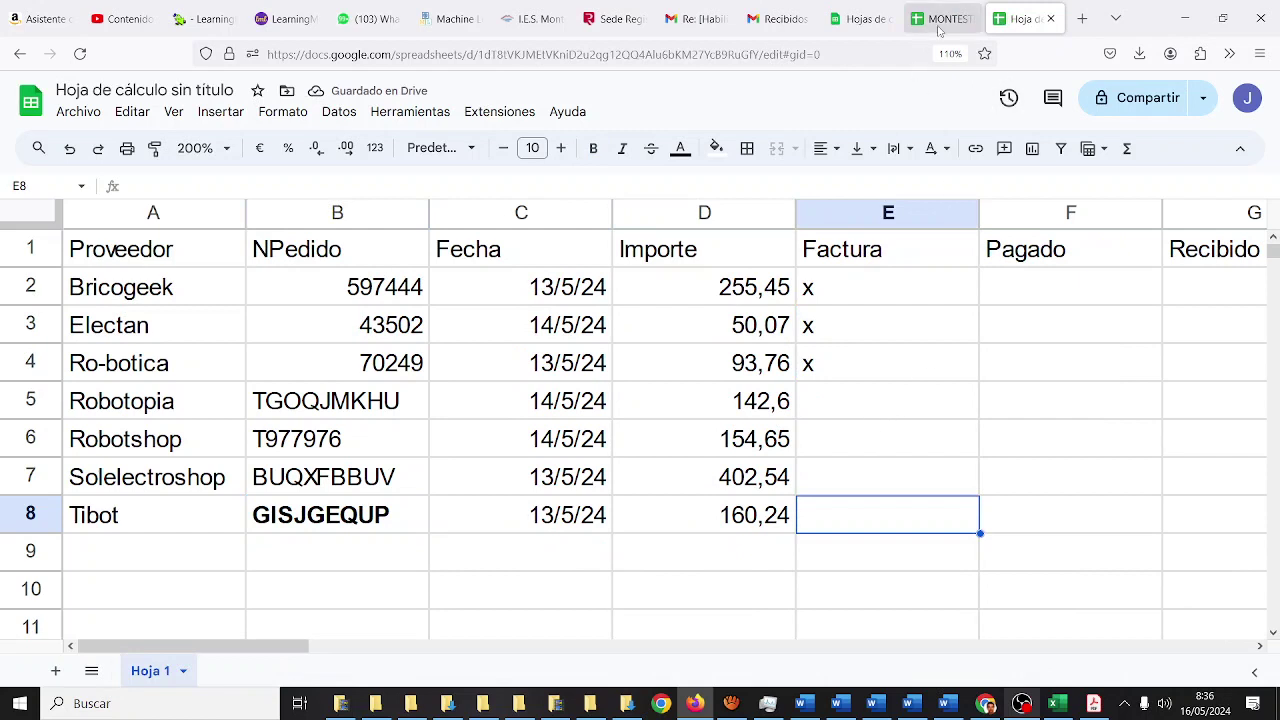
pyautogui.click(875, 438)
pyautogui.write('x')
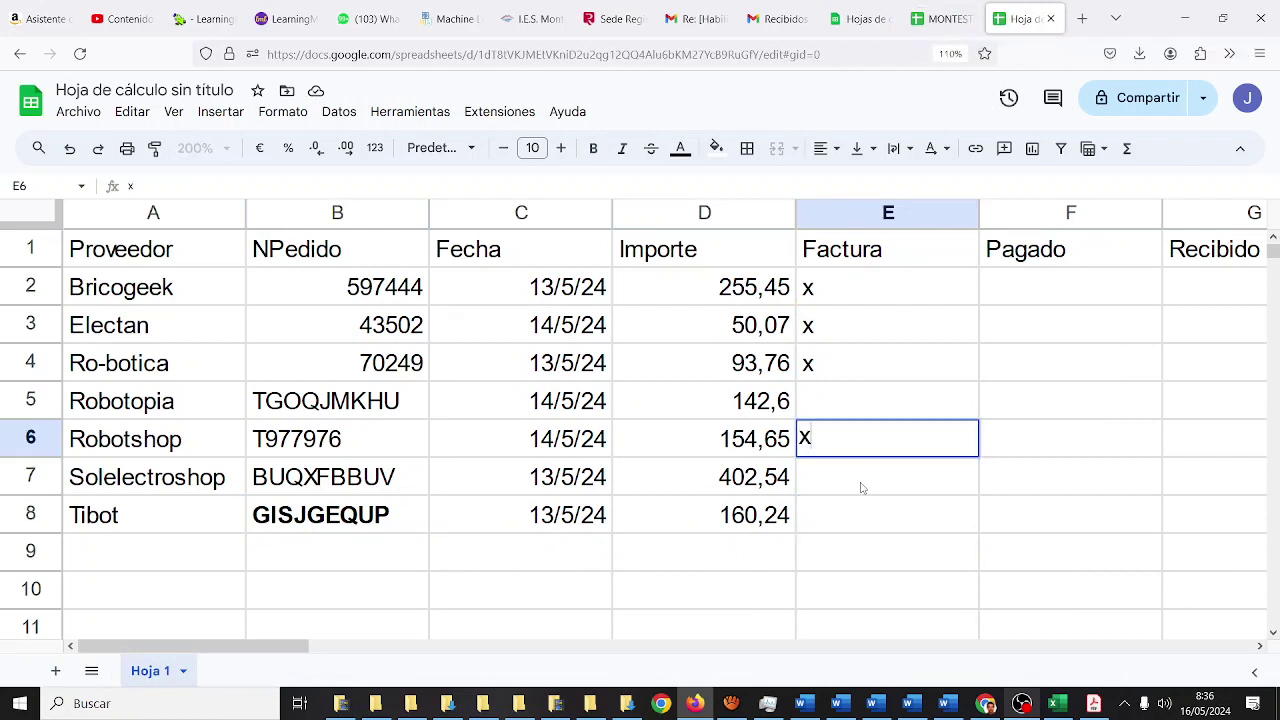
pyautogui.press('Return')
pyautogui.write('x')
pyautogui.press('Return')
pyautogui.write('x')
pyautogui.press('Return')
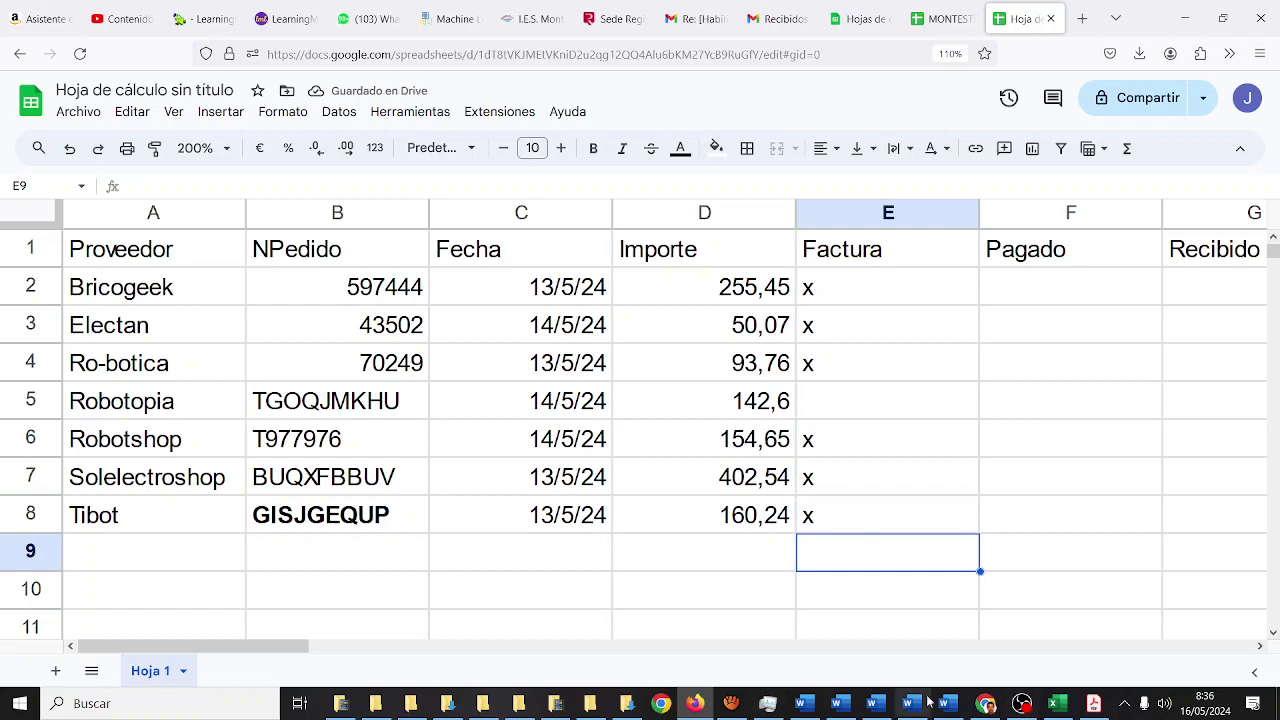
# - Pause the OBS recording with the button beside Detener Grabación and minimize OBS
pyautogui.click(1022, 704)
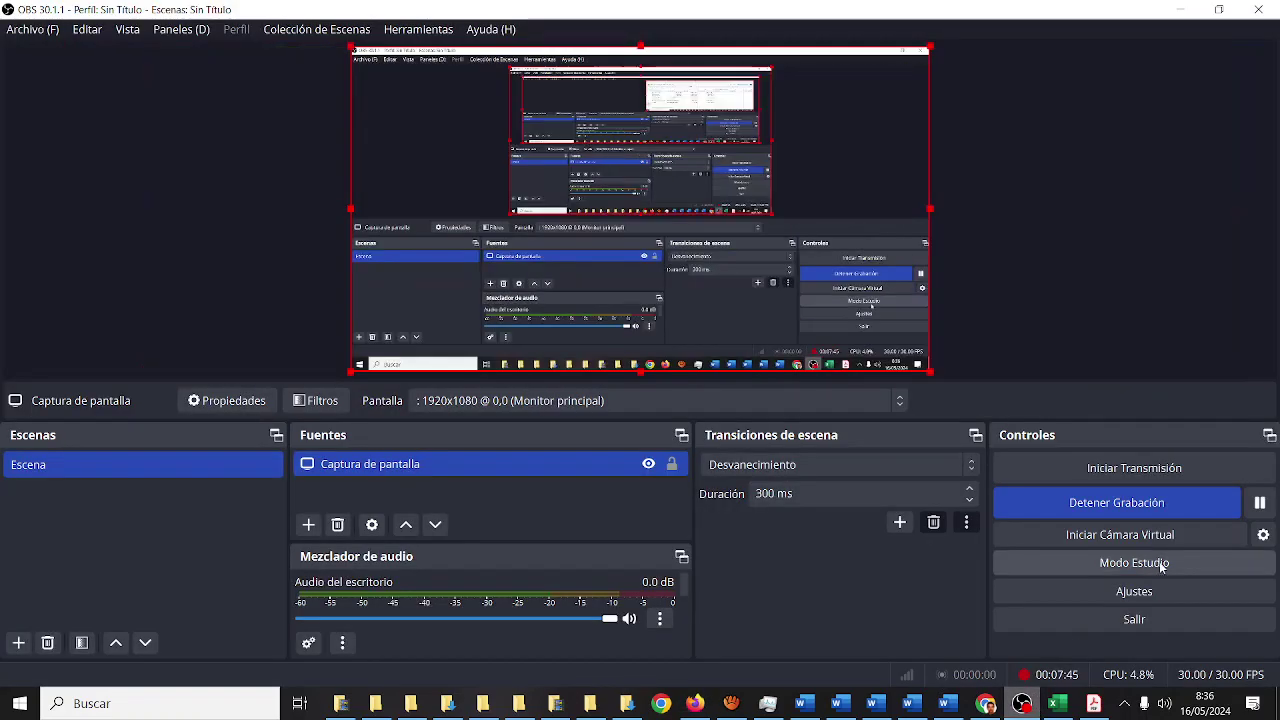
pyautogui.click(1259, 502)
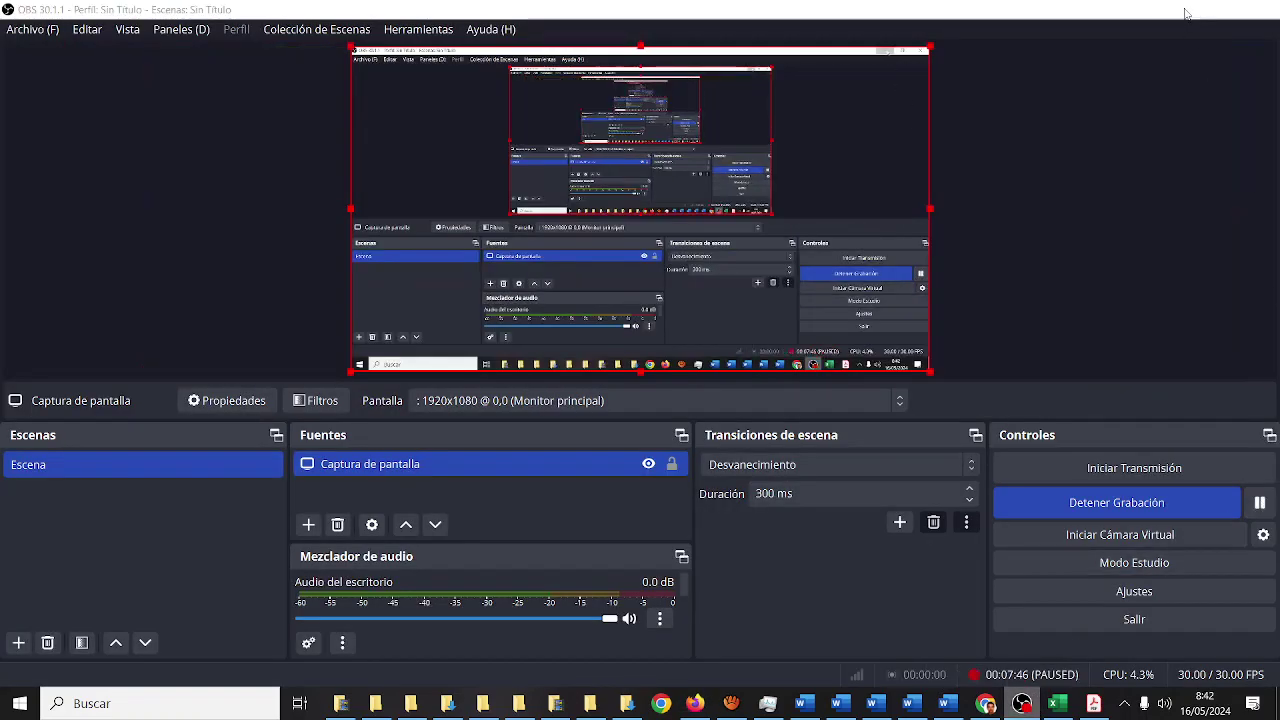
pyautogui.click(1180, 10)
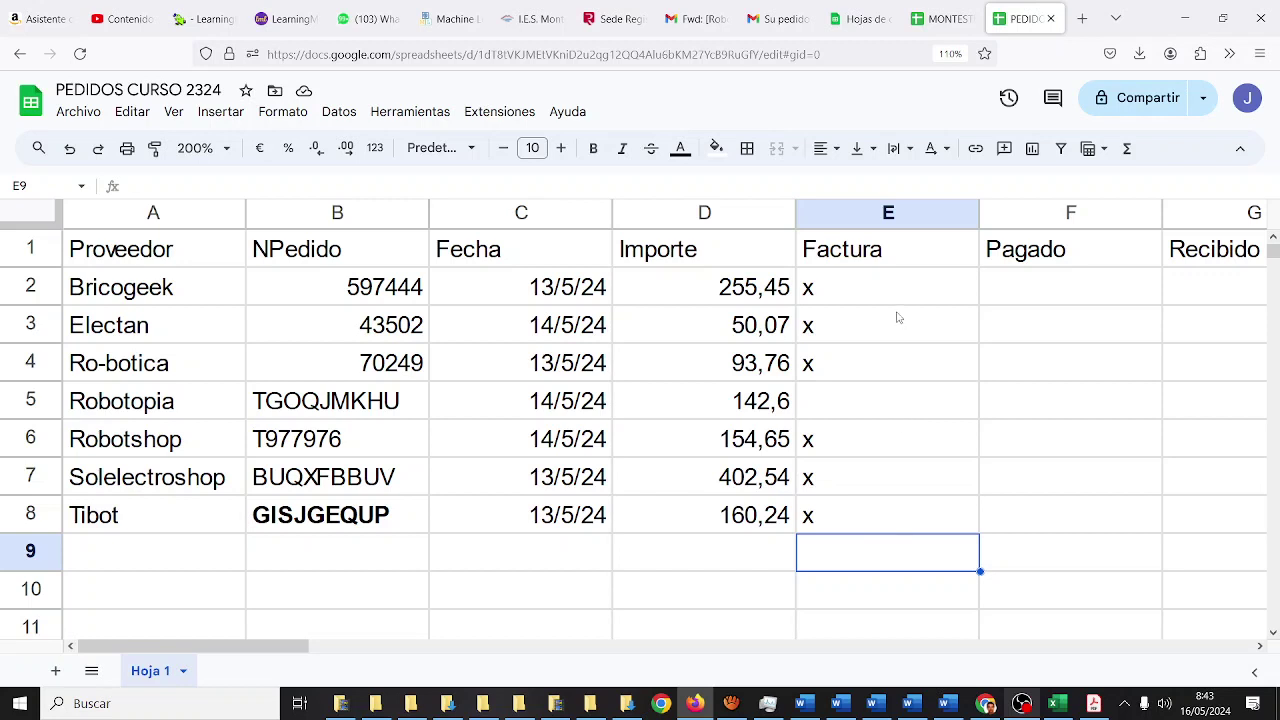
# - Narrow the Pagado and Recibido columns to fit their headers
pyautogui.moveTo(979, 213); pyautogui.dragTo(905, 213)
pyautogui.moveTo(1088, 213); pyautogui.dragTo(1008, 213)
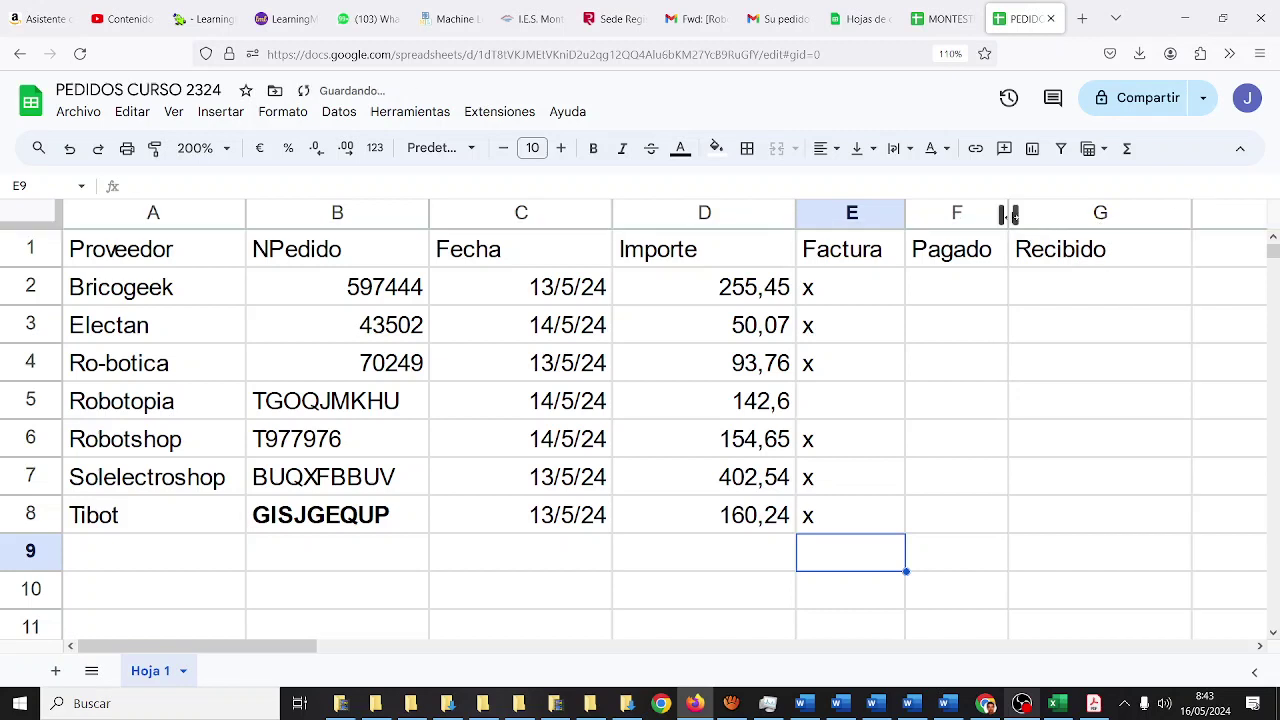
pyautogui.moveTo(1008, 213)
pyautogui.mouseDown()
pyautogui.moveTo(1057, 213)
pyautogui.moveTo(1008, 213)
pyautogui.mouseUp()
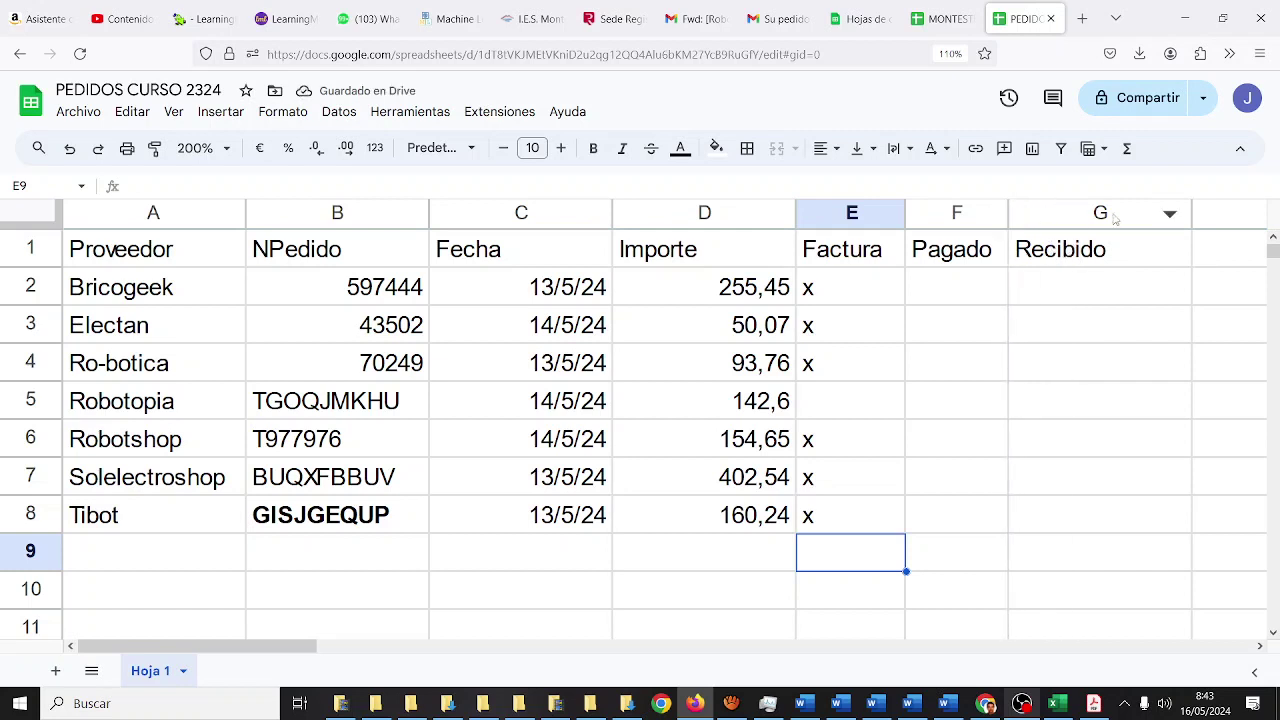
pyautogui.moveTo(1191, 215); pyautogui.dragTo(1125, 214)
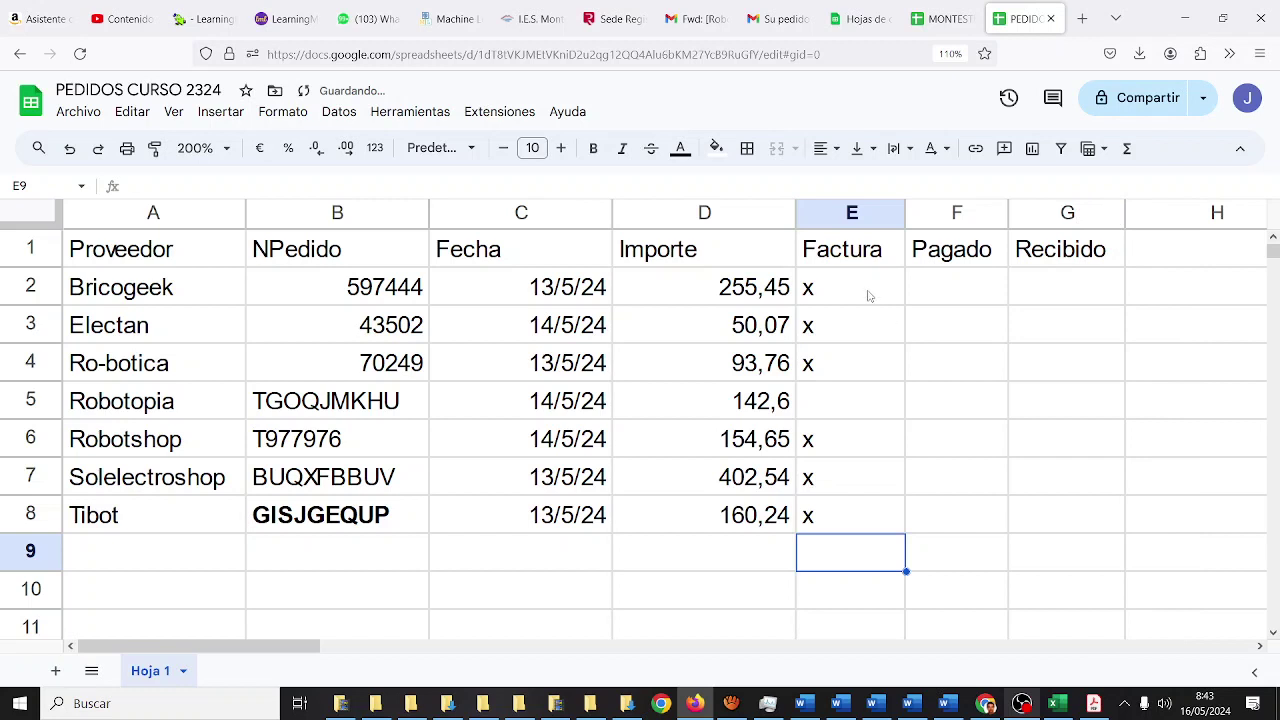
# - Centre the x marks in the Factura range E2:E8
pyautogui.moveTo(866, 294); pyautogui.dragTo(857, 514)
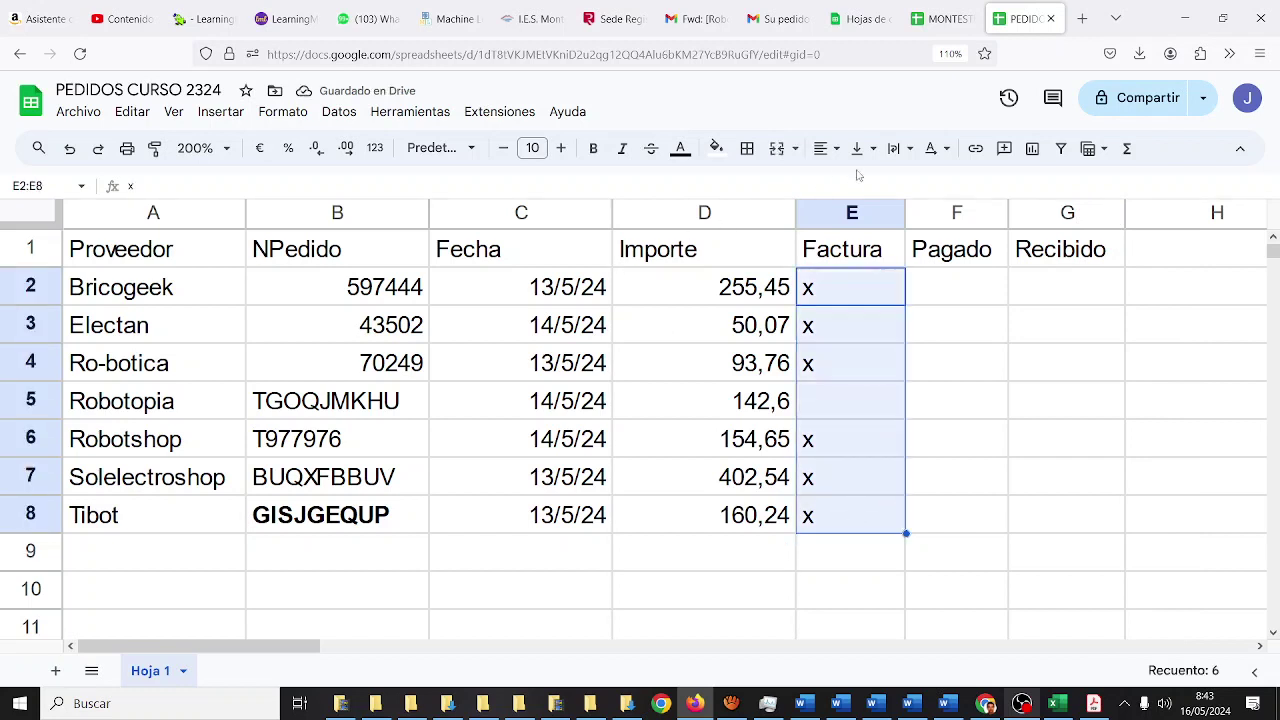
pyautogui.click(826, 149)
pyautogui.click(855, 183)
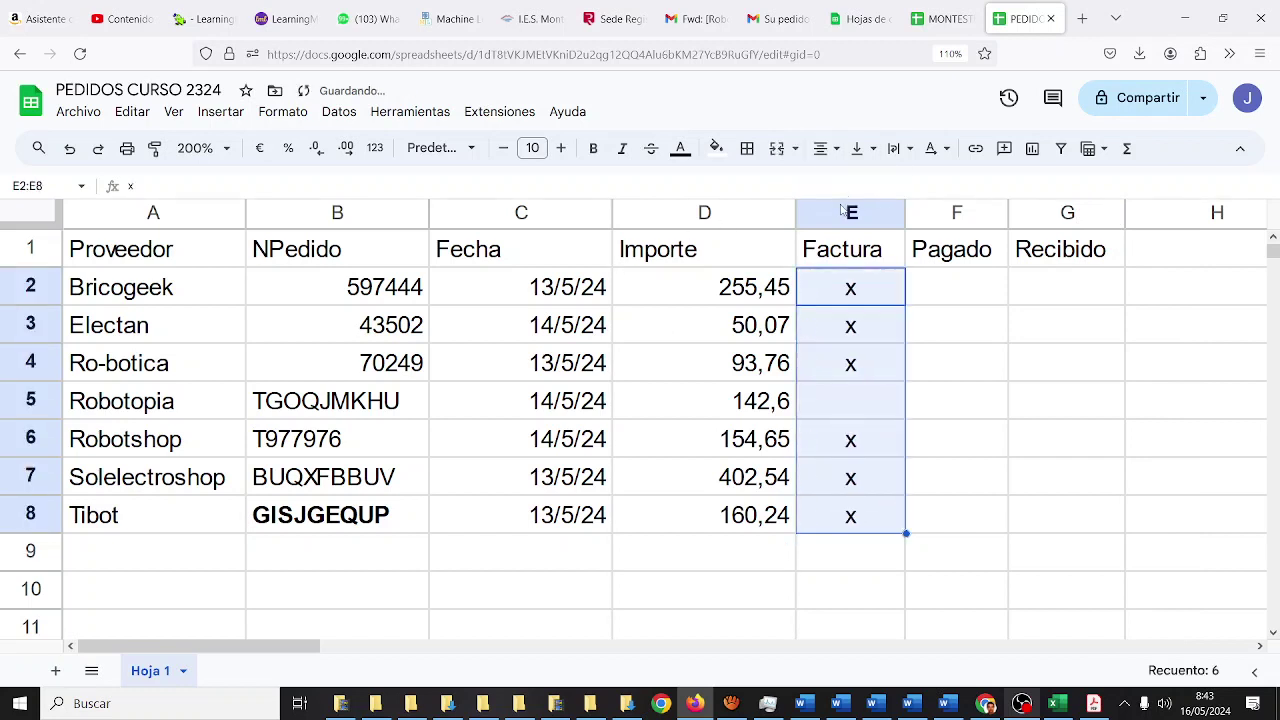
pyautogui.click(762, 297)
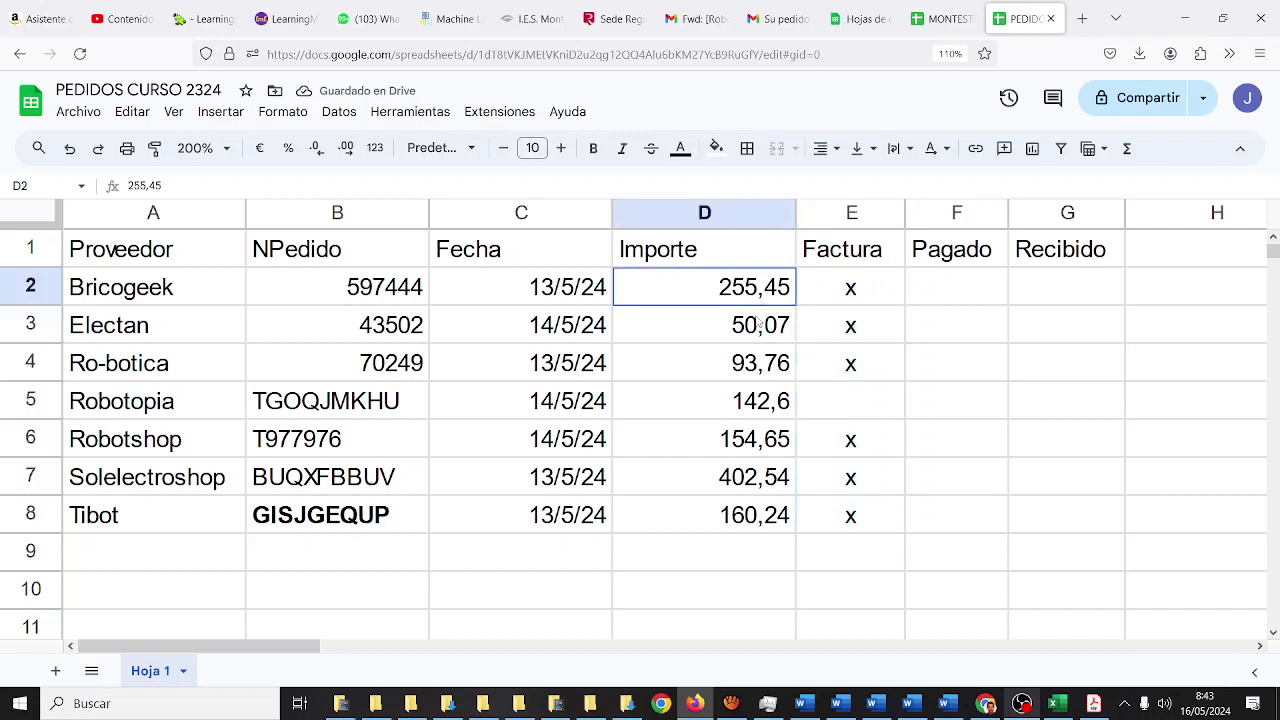
# - Select the Importe amounts D2:D8 and launch Magnifier by searching for LUPA
pyautogui.moveTo(760, 323); pyautogui.dragTo(760, 515)
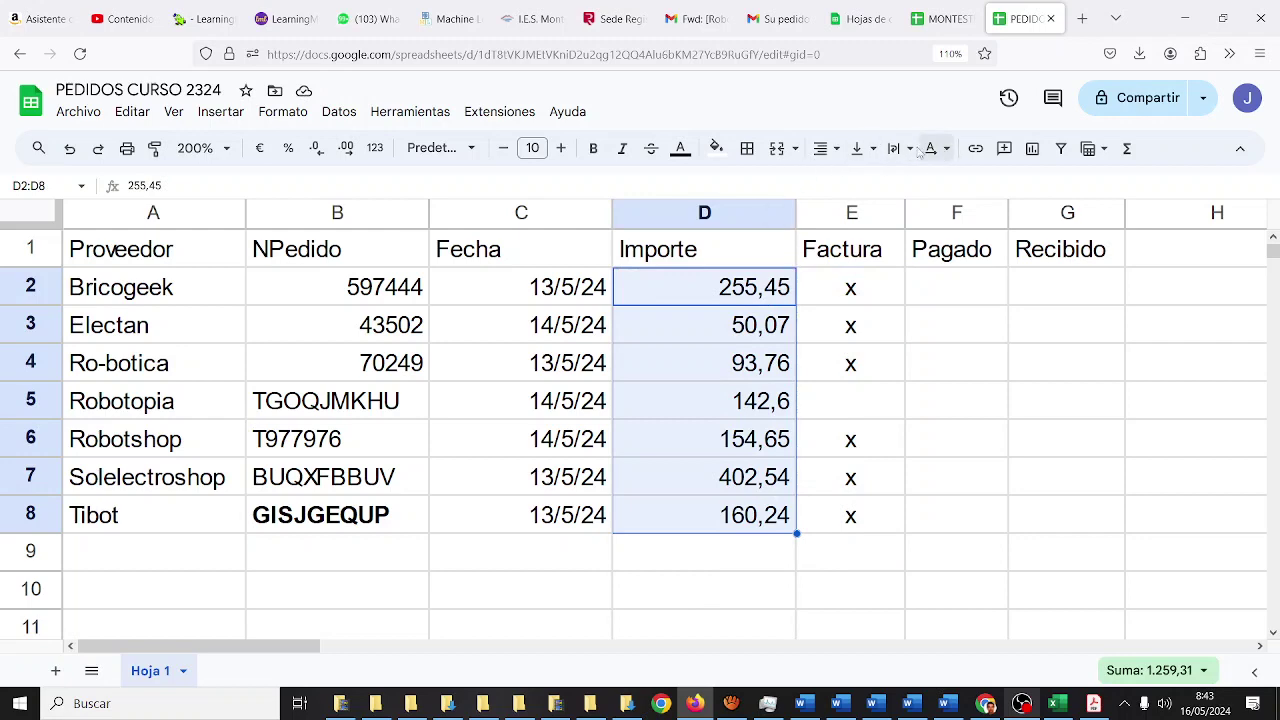
pyautogui.click(12, 704)
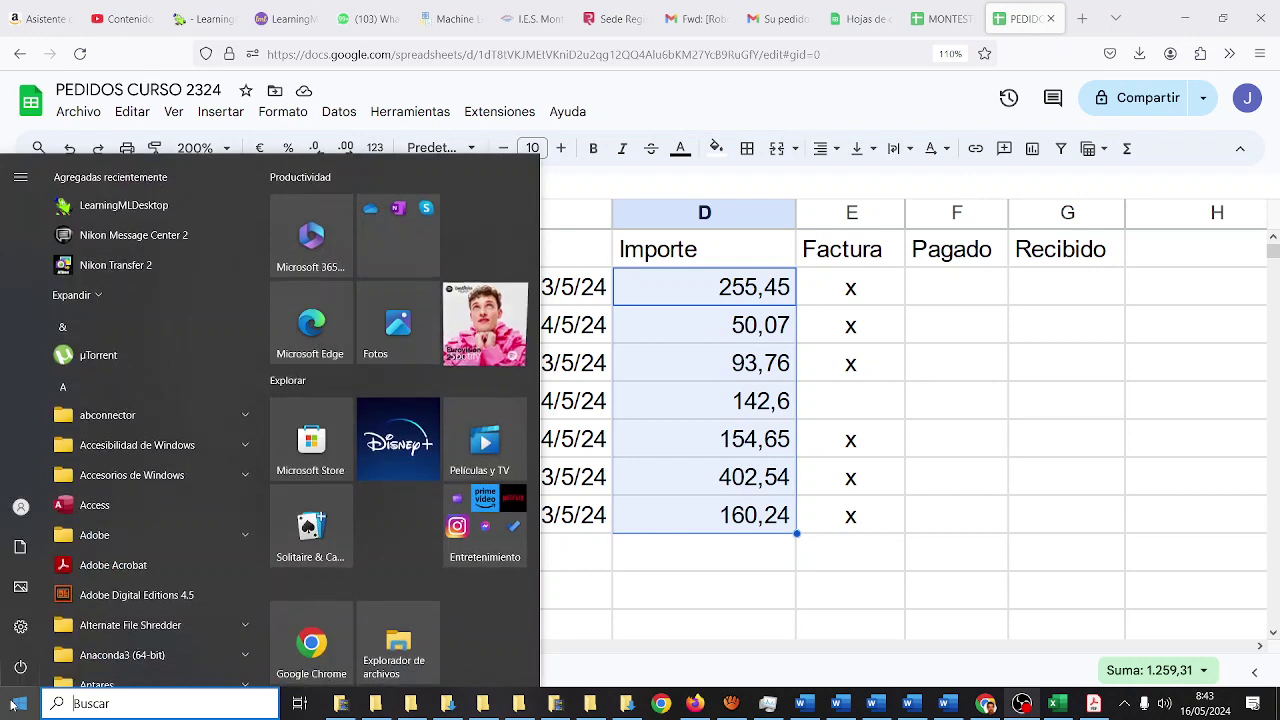
pyautogui.write('LUPA')
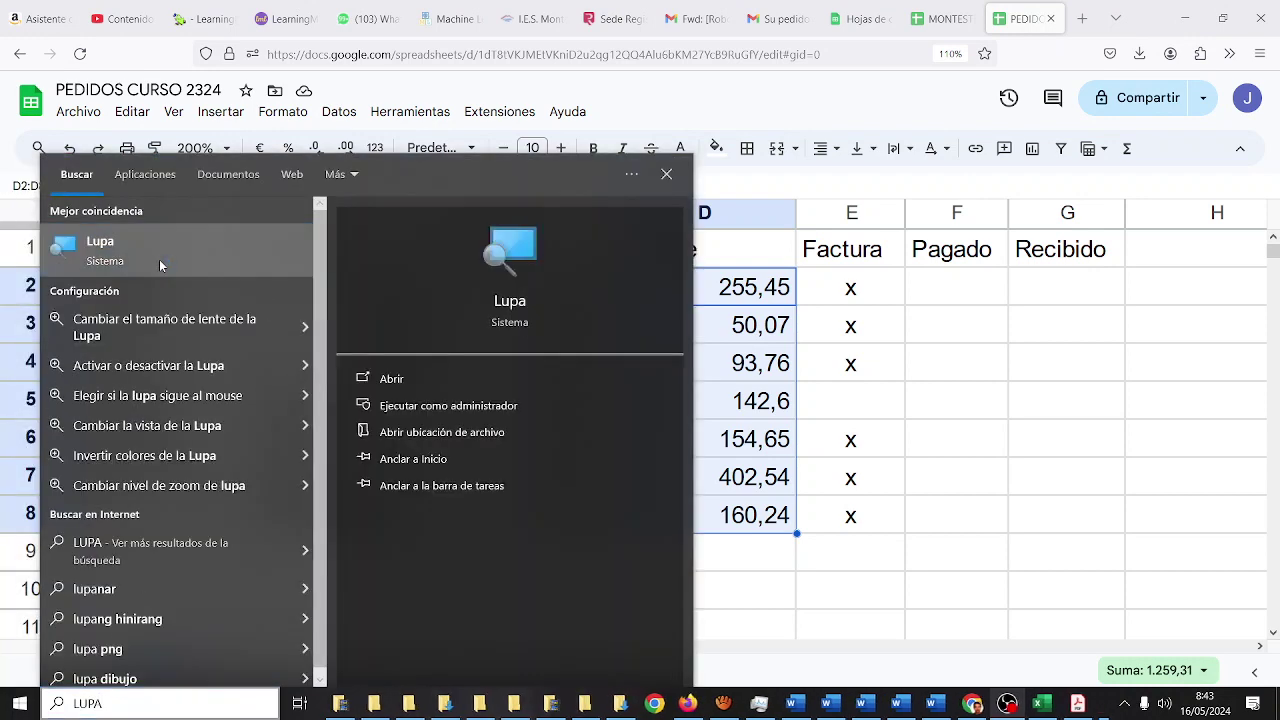
pyautogui.click(160, 265)
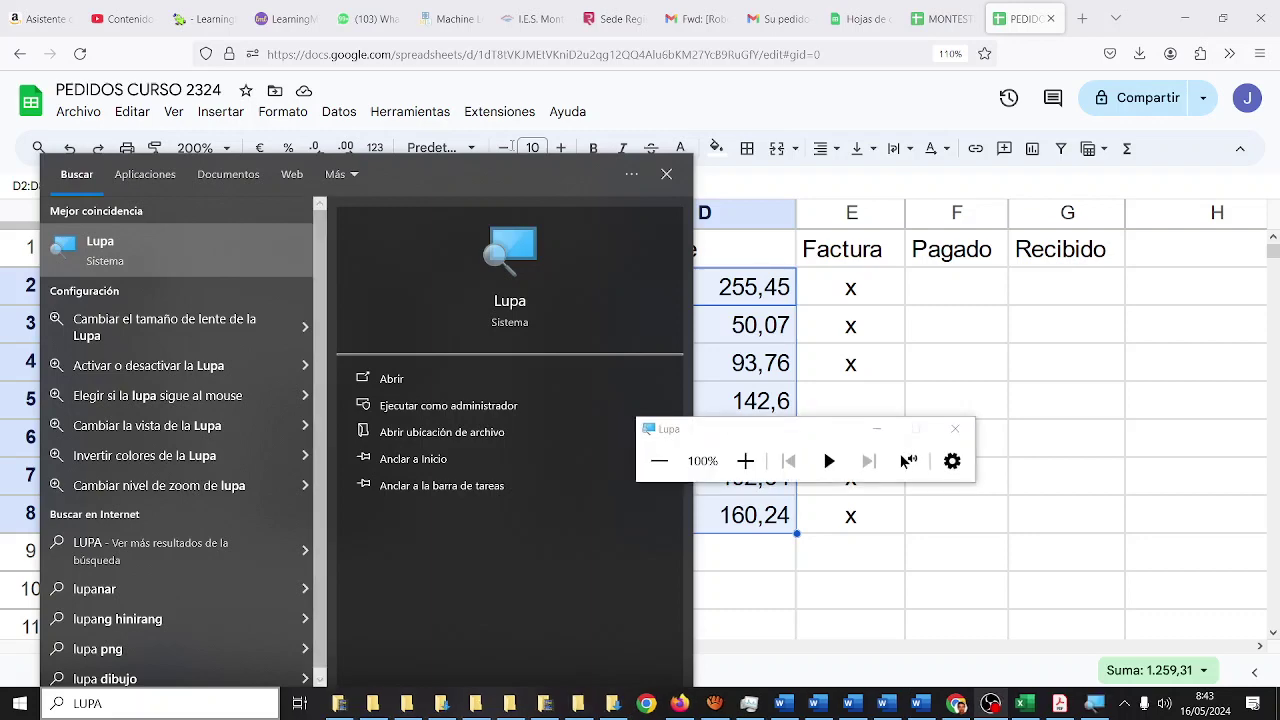
# - Magnify to 200%, format D2:D8 as euro currency, then hide Magnifier
pyautogui.click(746, 460)
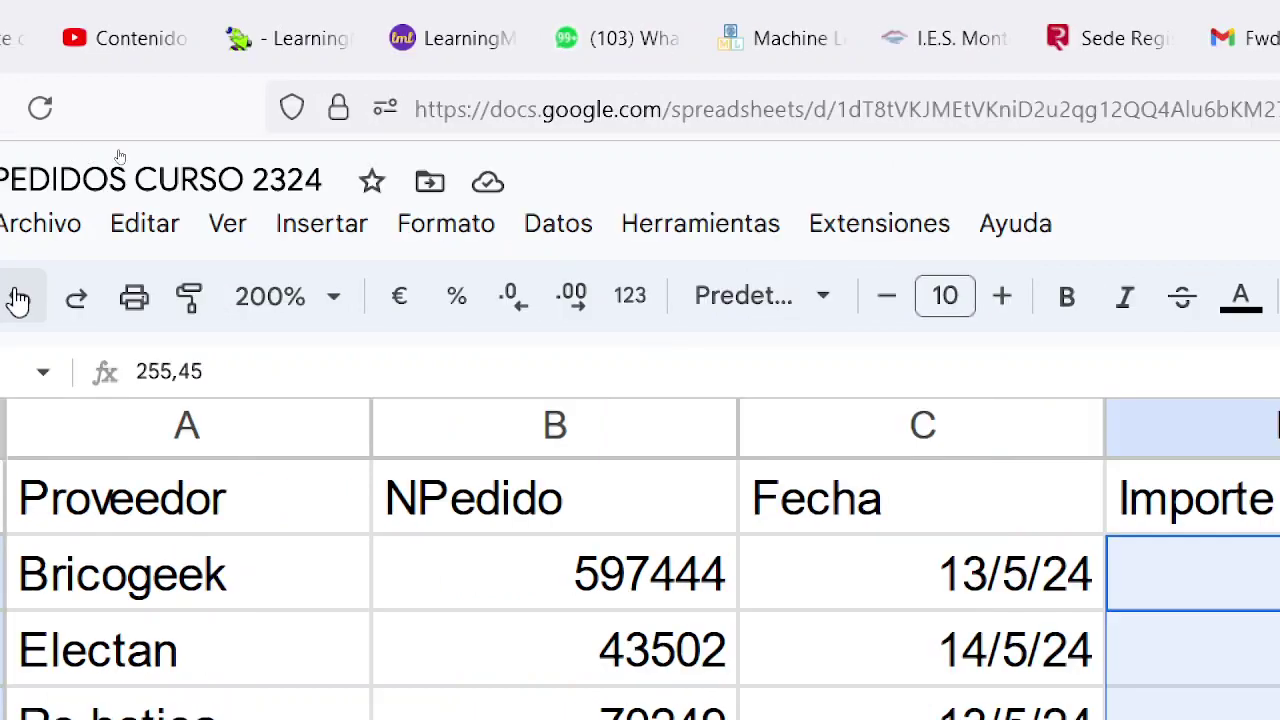
pyautogui.click(410, 306)
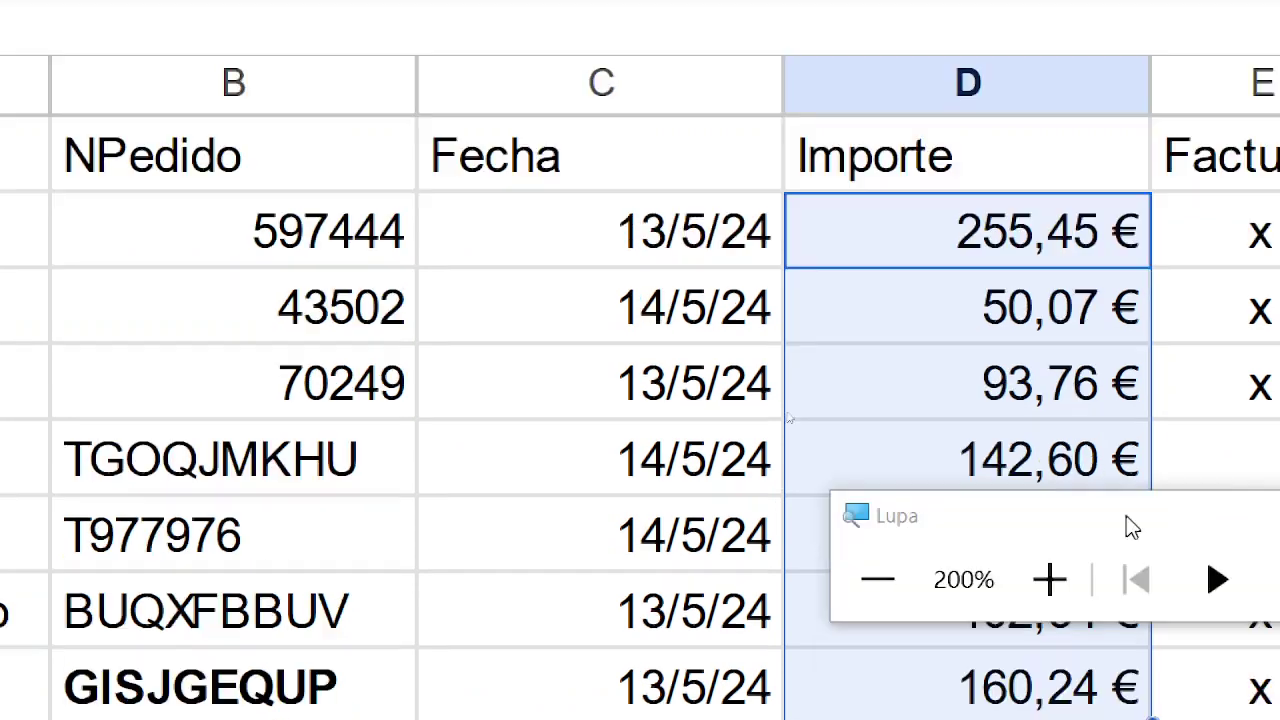
pyautogui.moveTo(1128, 537); pyautogui.dragTo(520, 360)
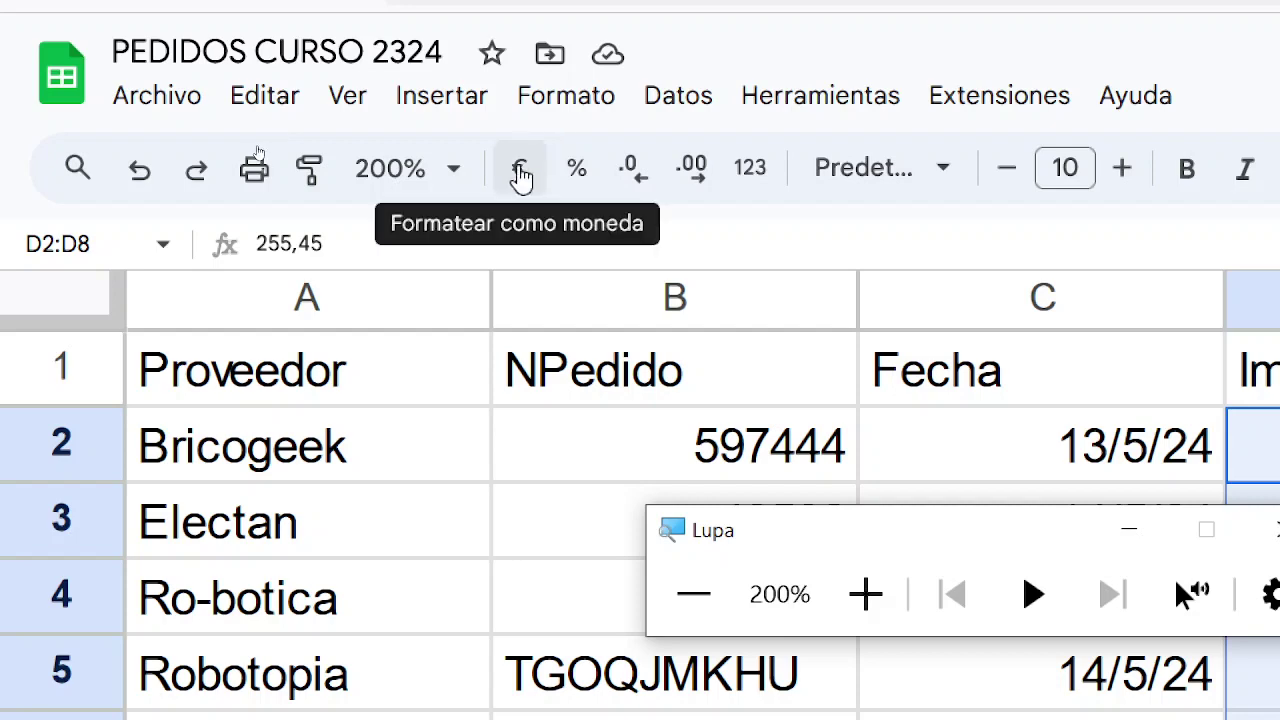
pyautogui.click(520, 176)
pyautogui.click(592, 256)
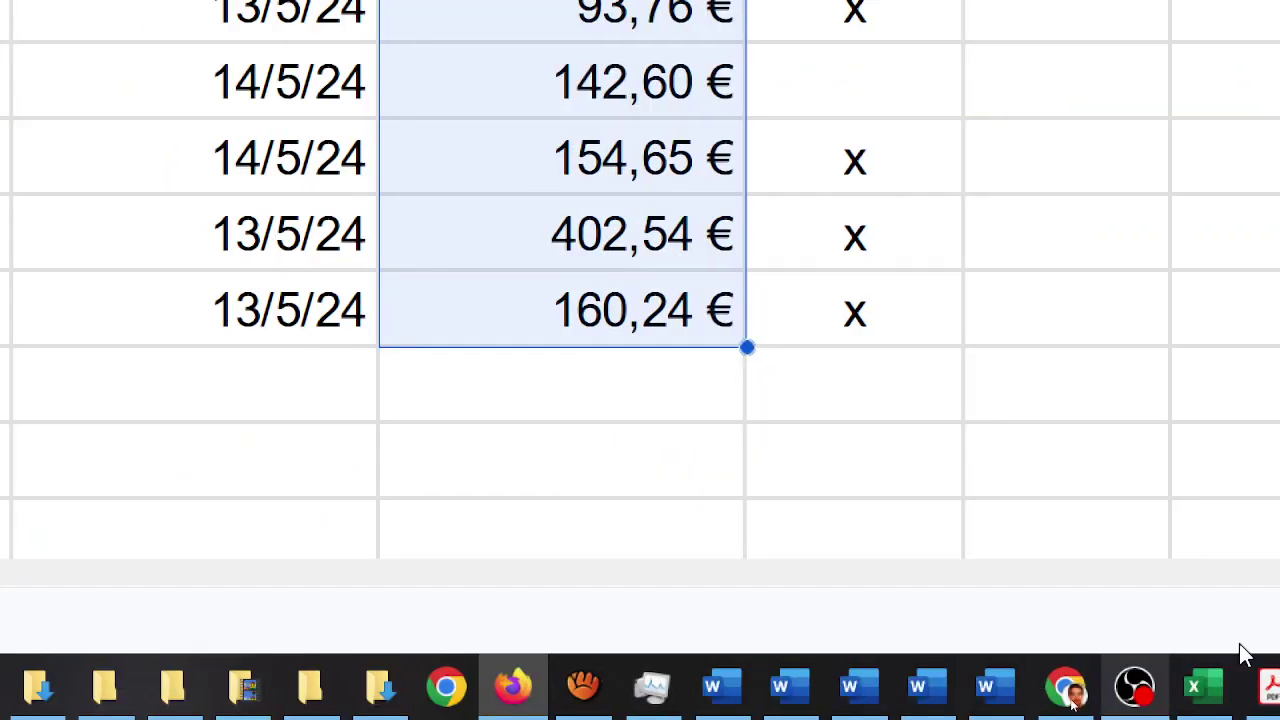
# - Reset Magnifier to 100% and narrow the Fecha column to fit its dates
pyautogui.click(1212, 686)
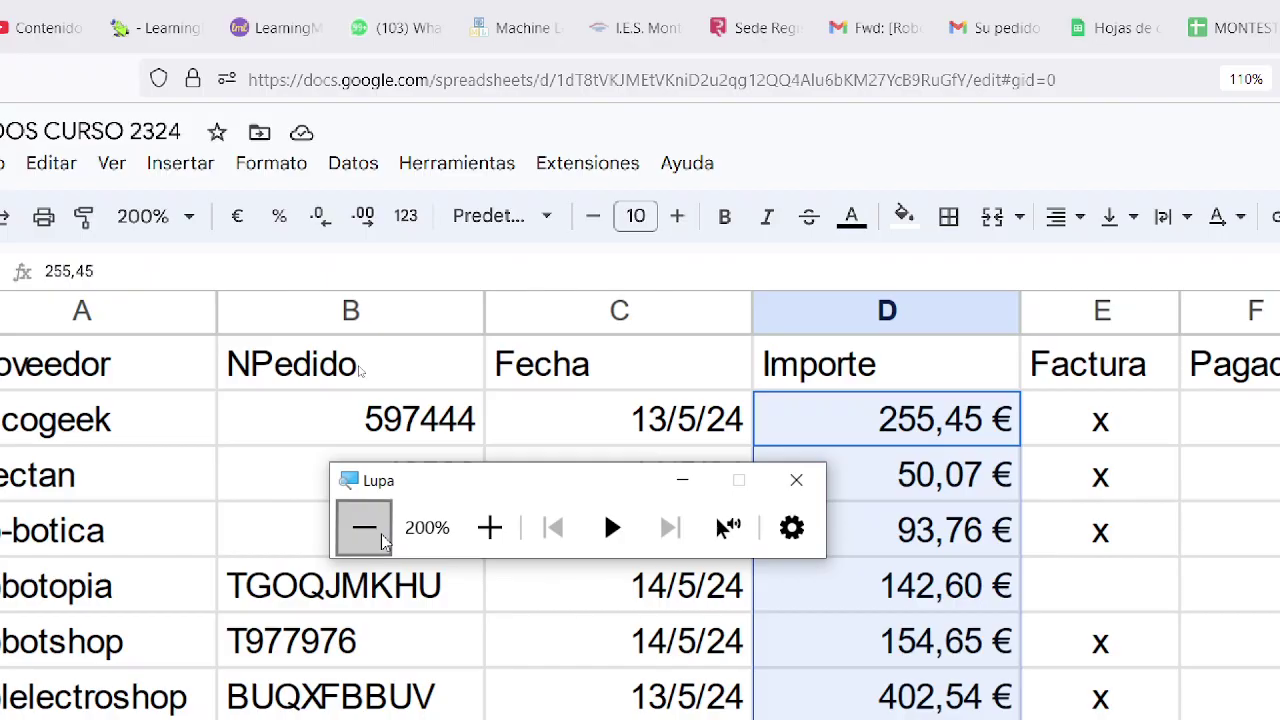
pyautogui.click(360, 529)
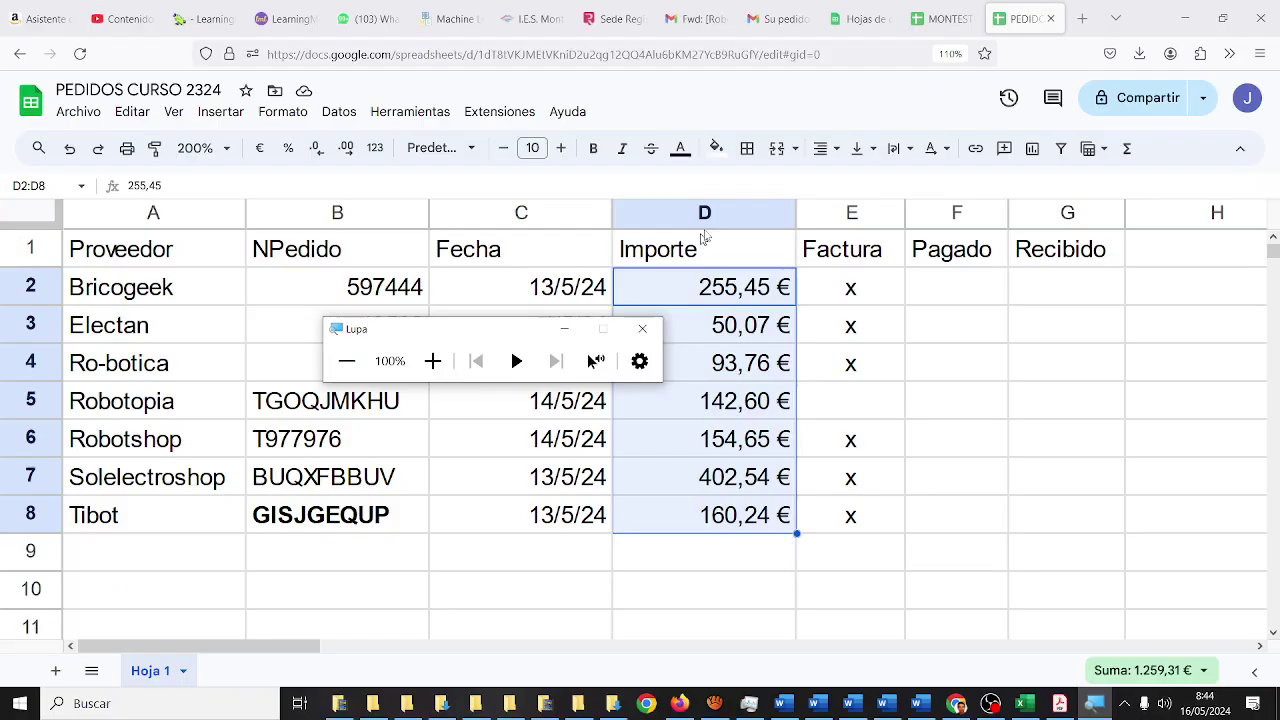
pyautogui.click(564, 328)
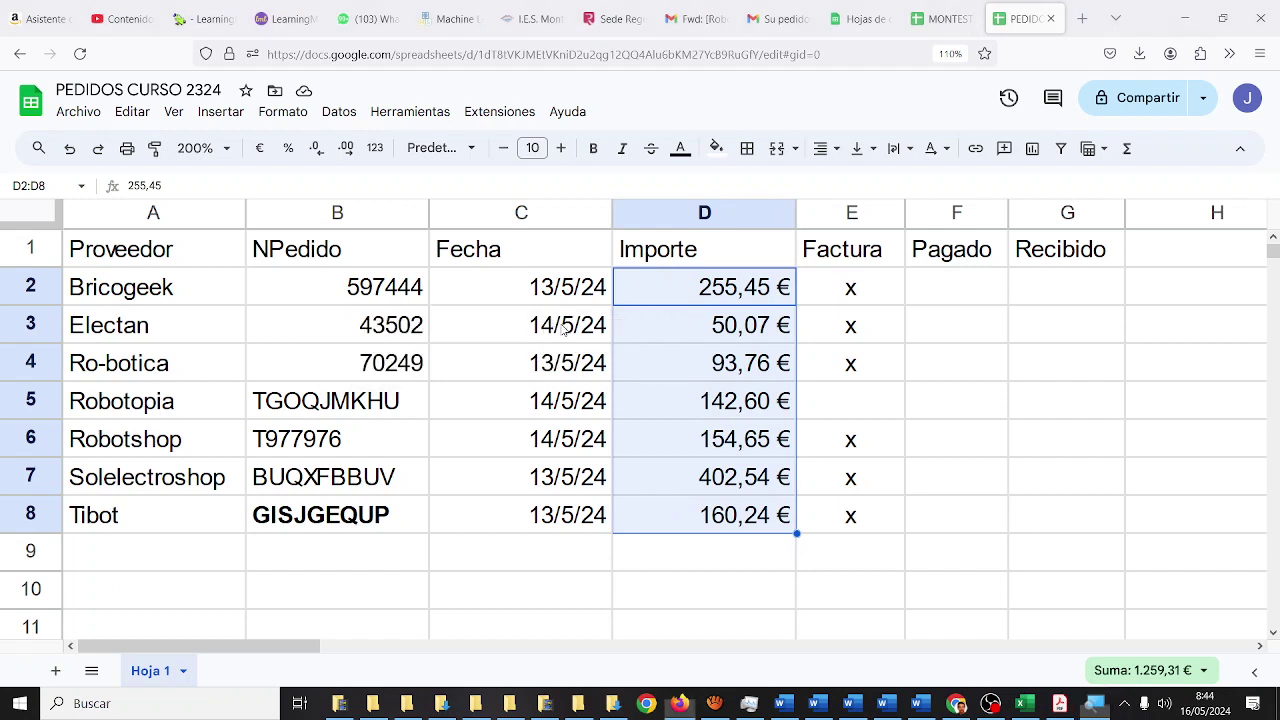
pyautogui.click(543, 260)
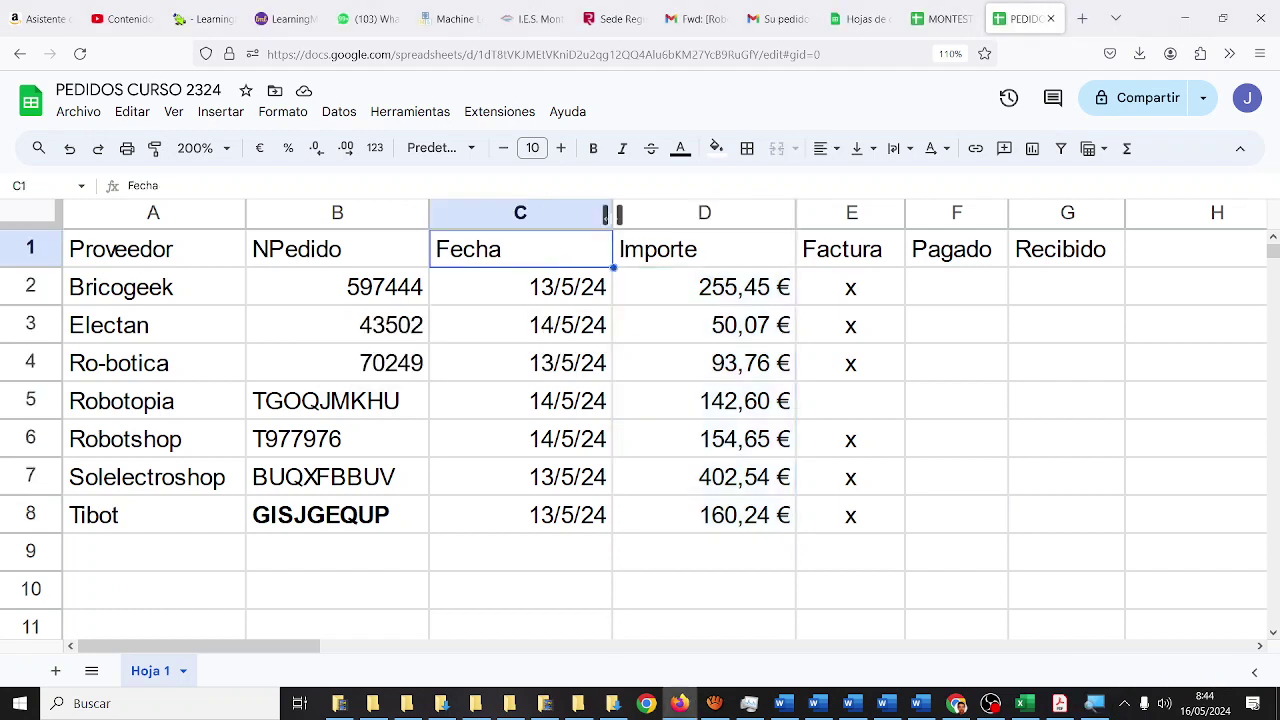
pyautogui.moveTo(611, 213); pyautogui.dragTo(522, 213)
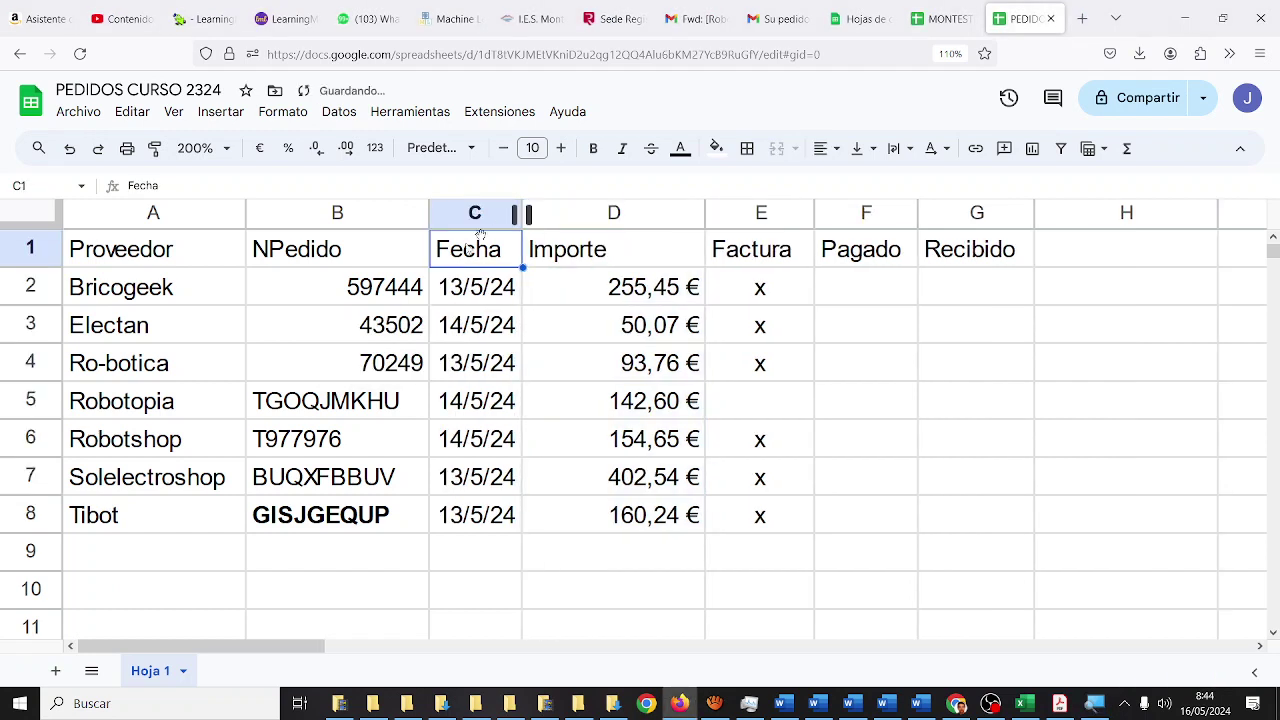
# - Centre the NPedido order numbers in B2:B8
pyautogui.click(398, 288)
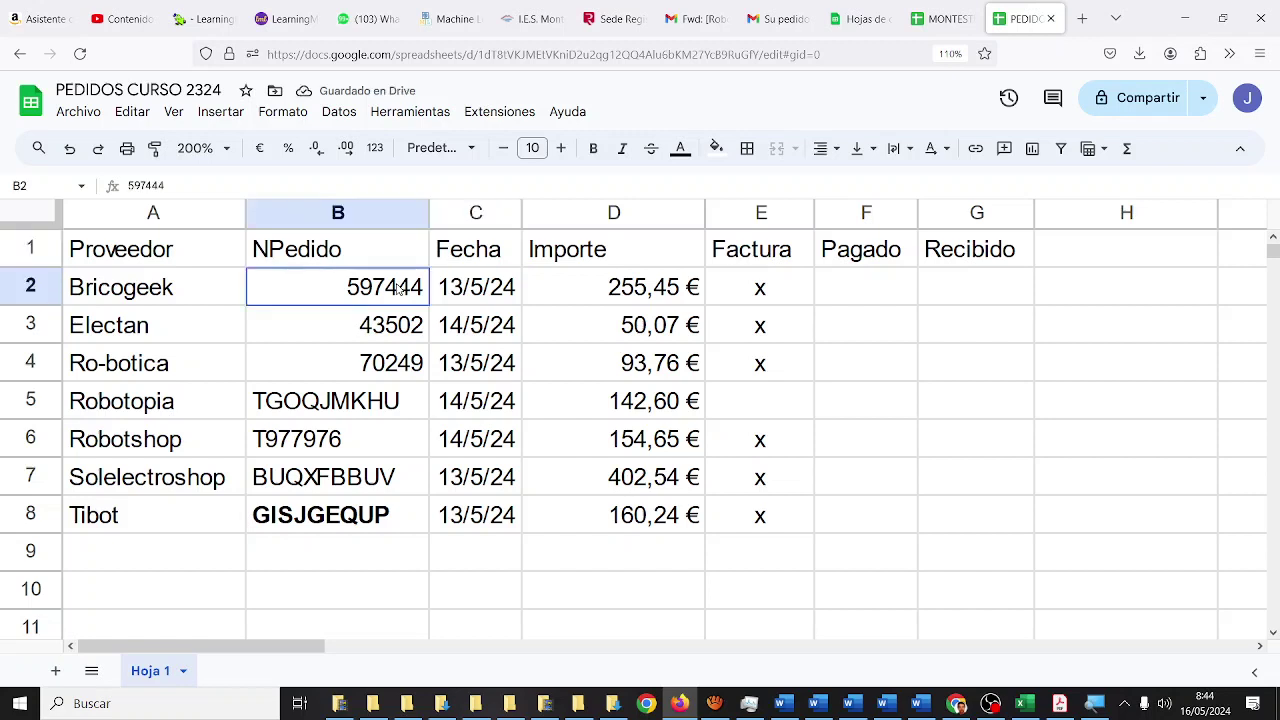
pyautogui.moveTo(398, 288); pyautogui.dragTo(380, 515)
pyautogui.click(825, 148)
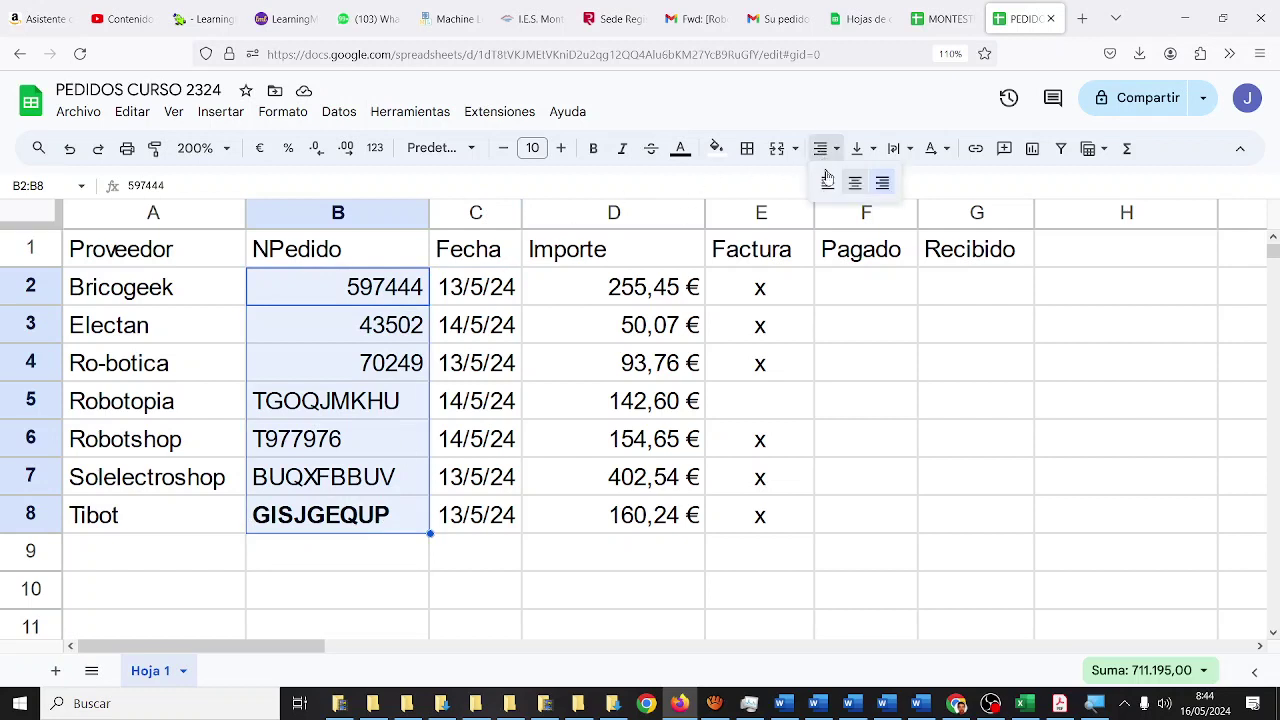
pyautogui.click(855, 185)
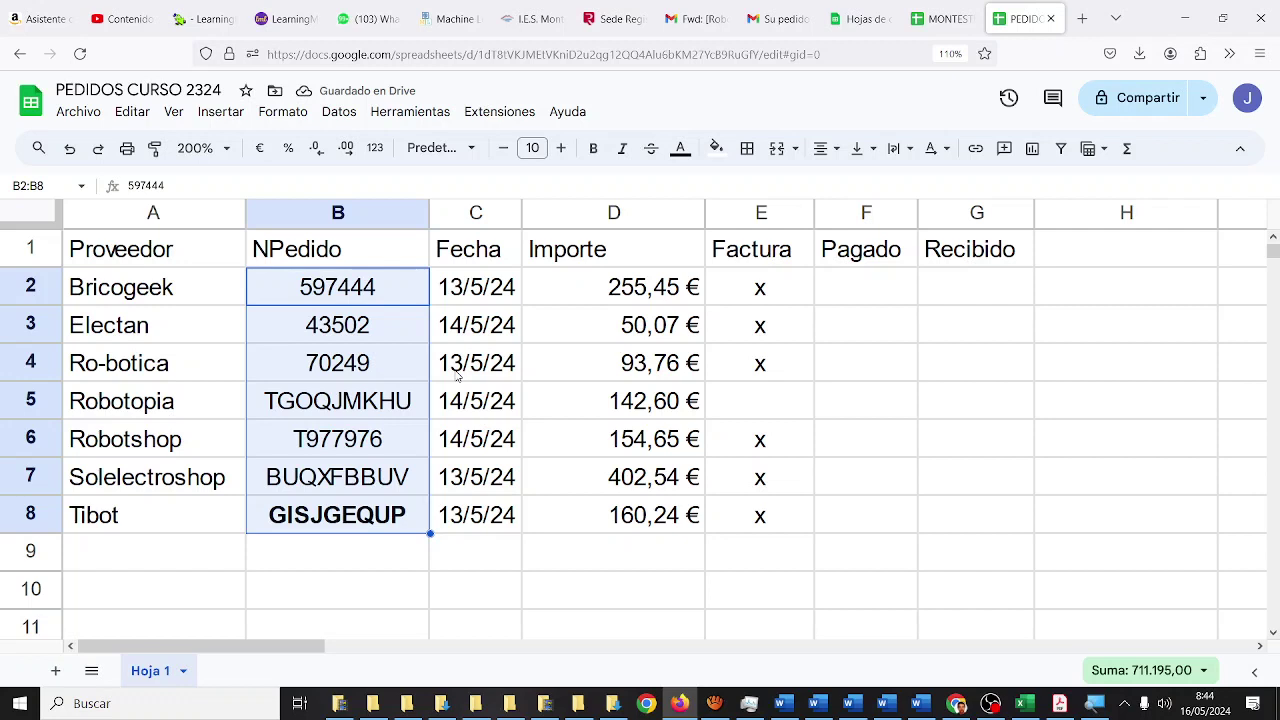
pyautogui.click(340, 372)
# - Make the header row A1:G1 (Proveedor to Recibido) bold
pyautogui.moveTo(191, 262); pyautogui.dragTo(932, 258)
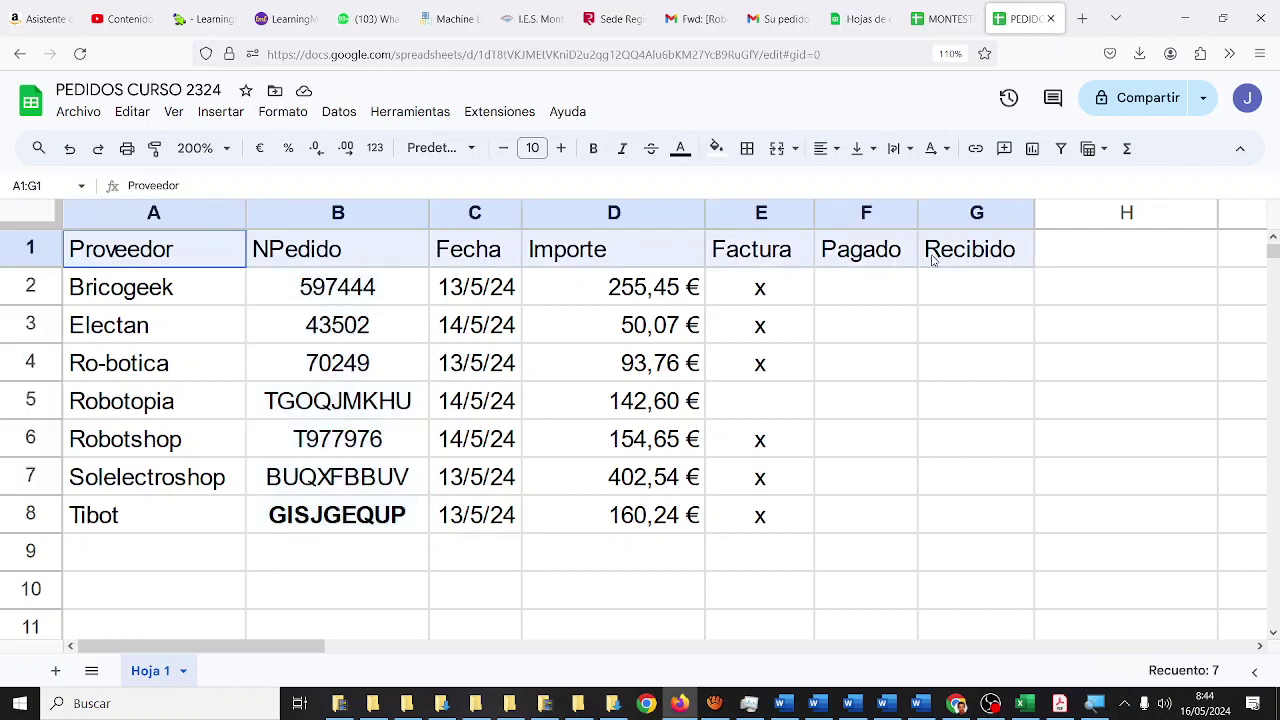
pyautogui.press('super+plus')
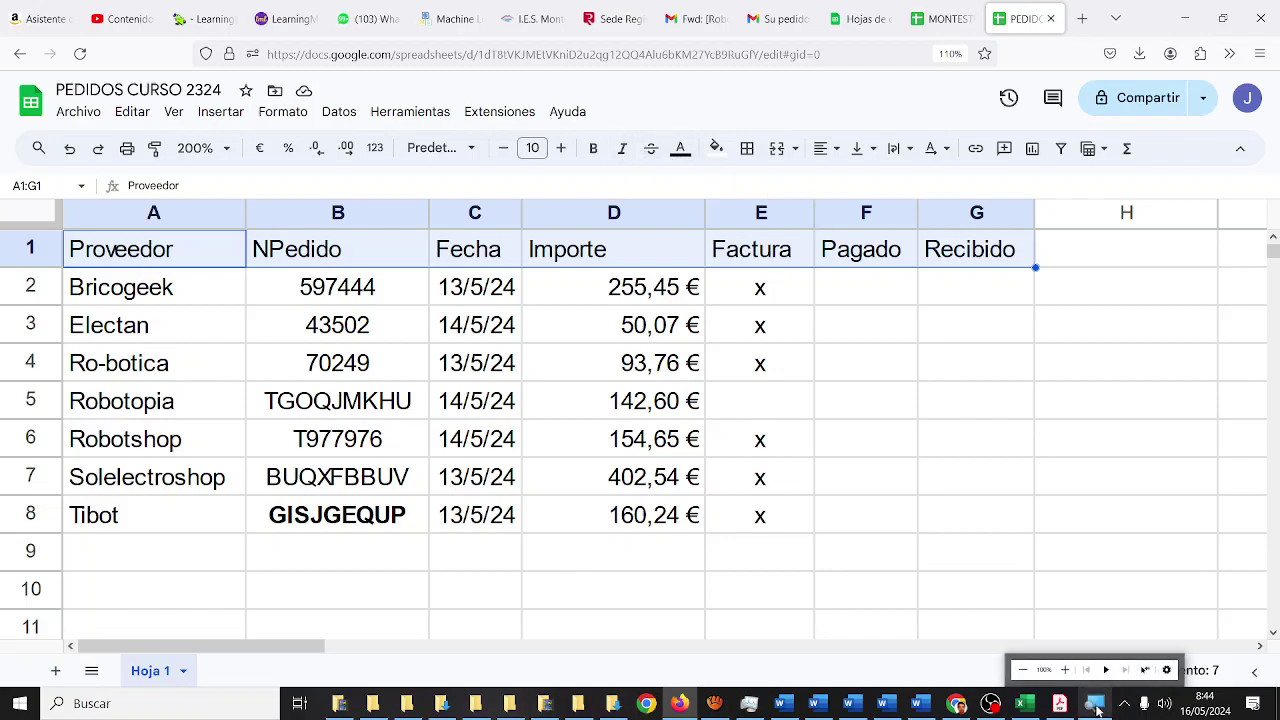
pyautogui.click(432, 361)
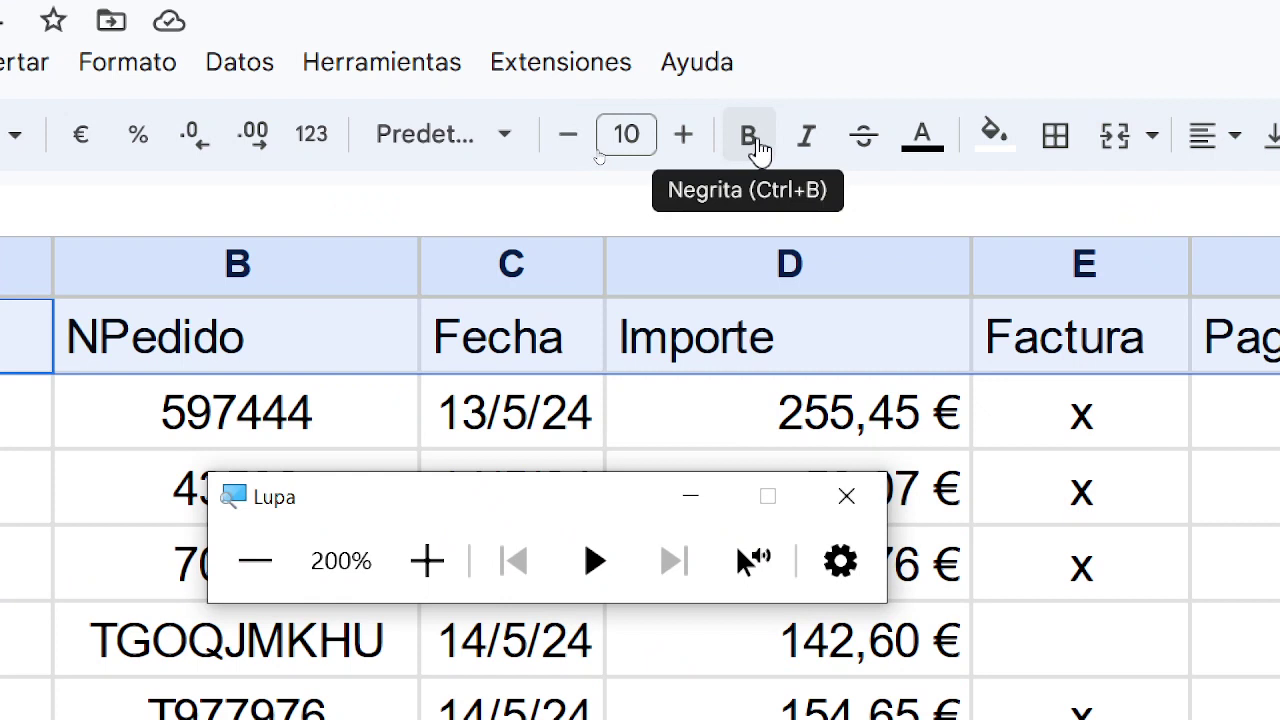
pyautogui.click(752, 140)
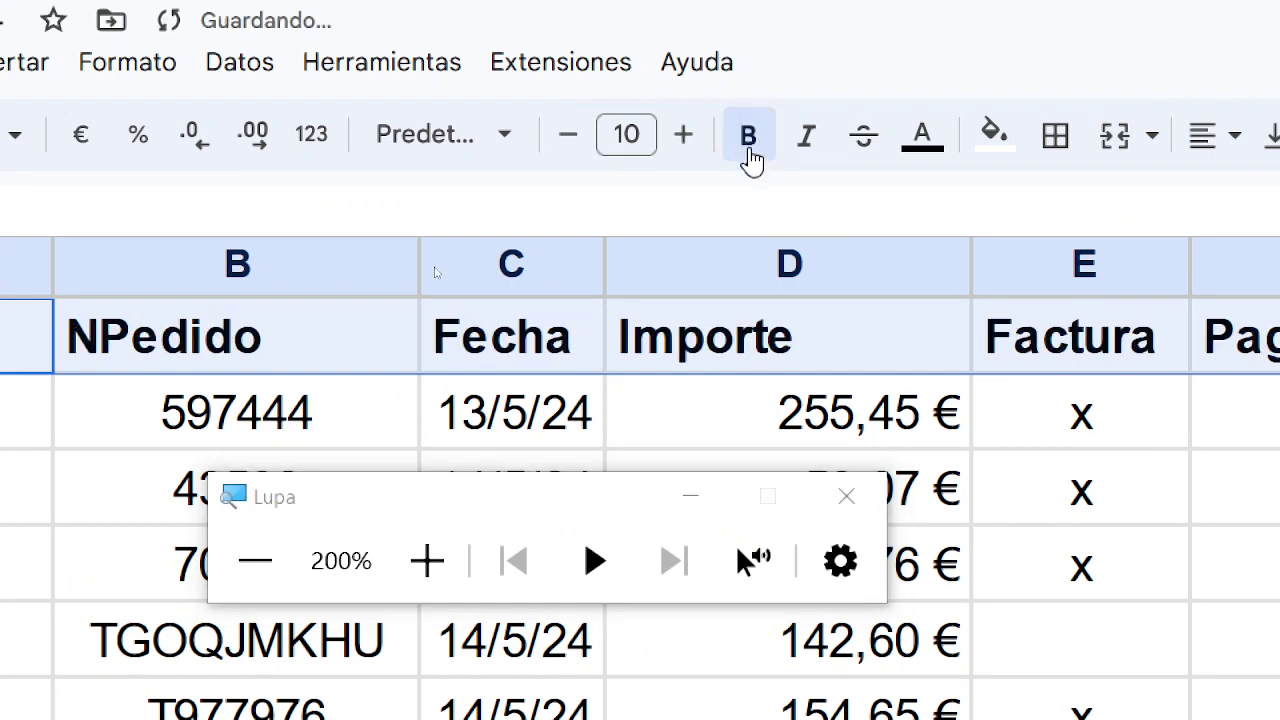
pyautogui.click(255, 561)
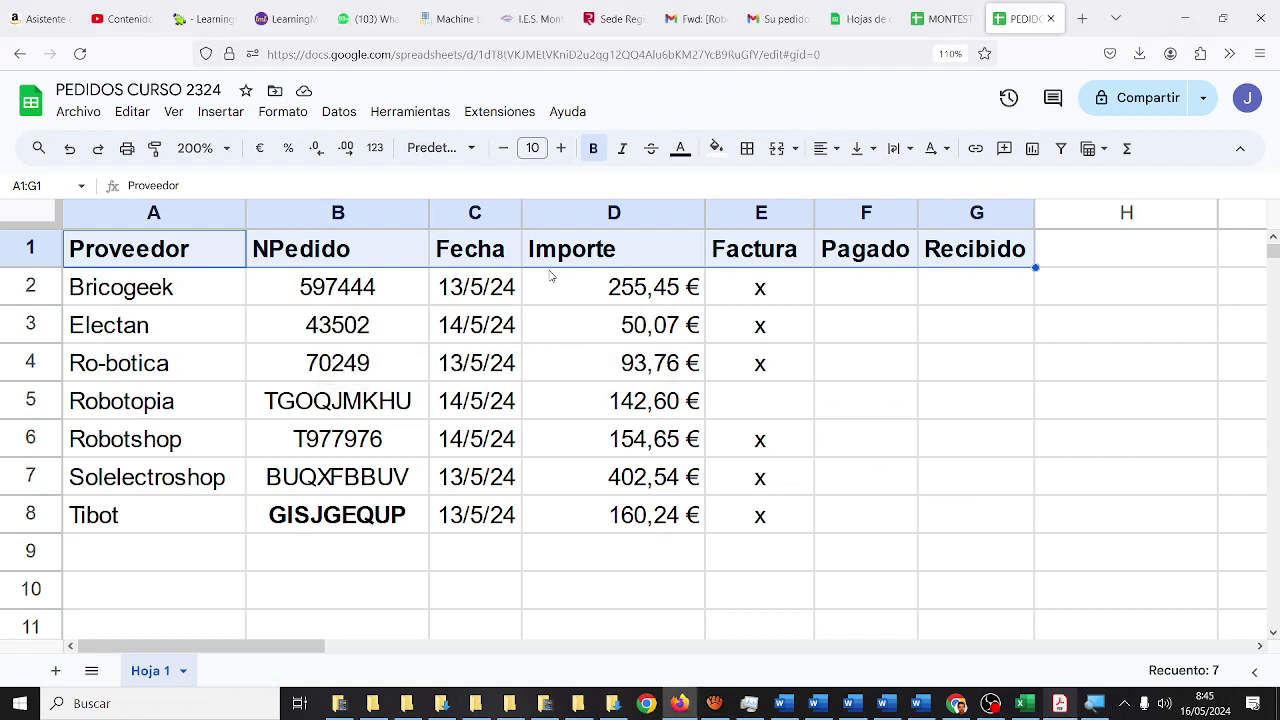
# - Select the whole order table range A1:G8
pyautogui.click(455, 335)
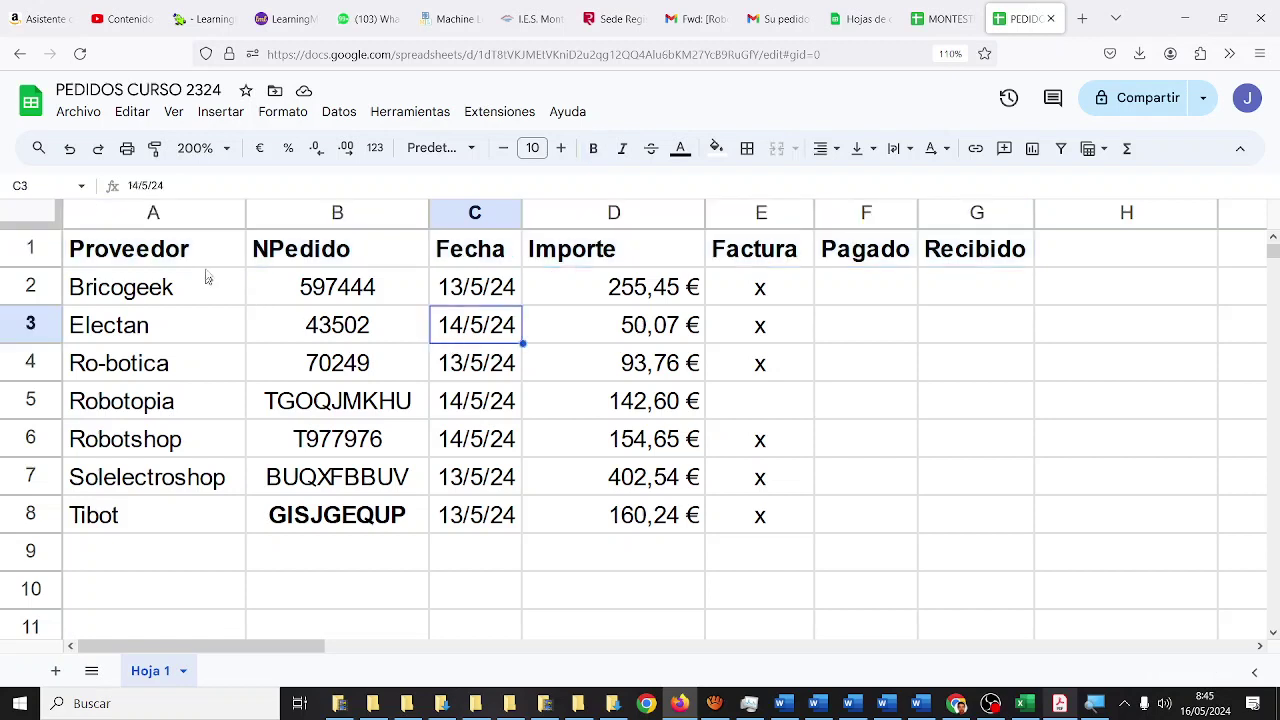
pyautogui.click(211, 263)
pyautogui.moveTo(211, 263); pyautogui.dragTo(931, 531)
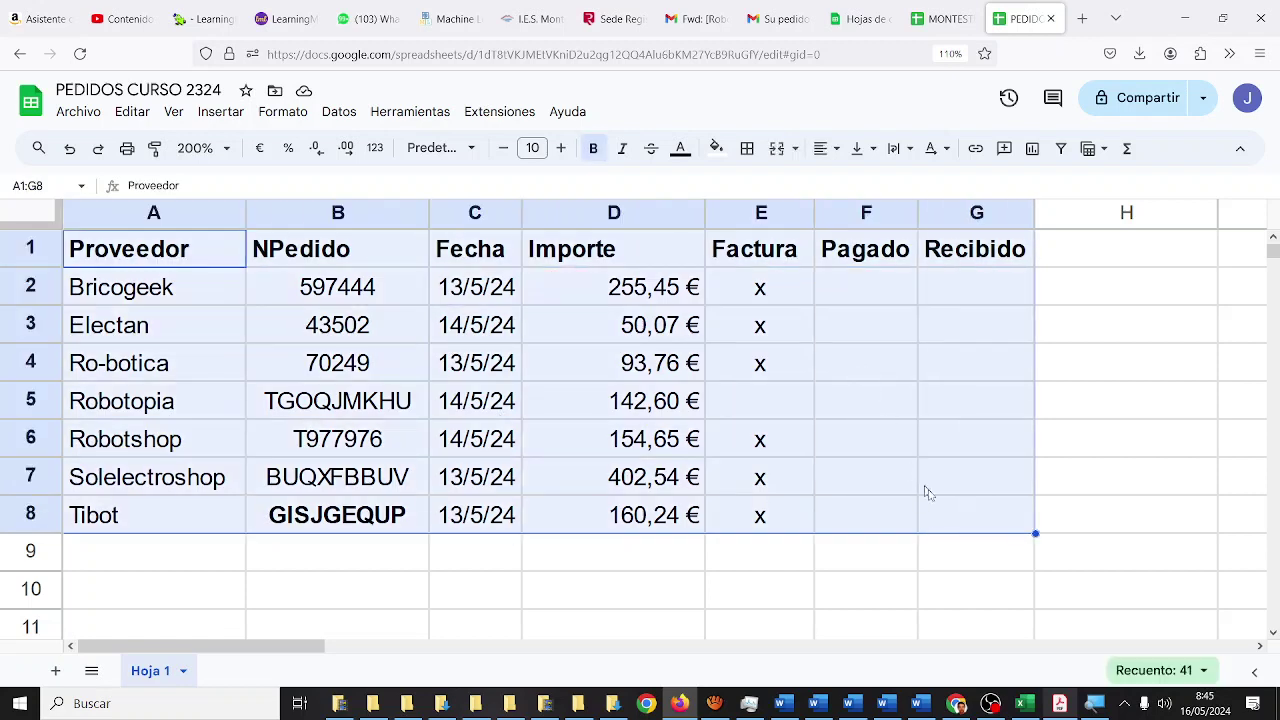
# - Apply red All borders to every cell in A1:G8, then restore the magnifier to 100%
pyautogui.click(1100, 704)
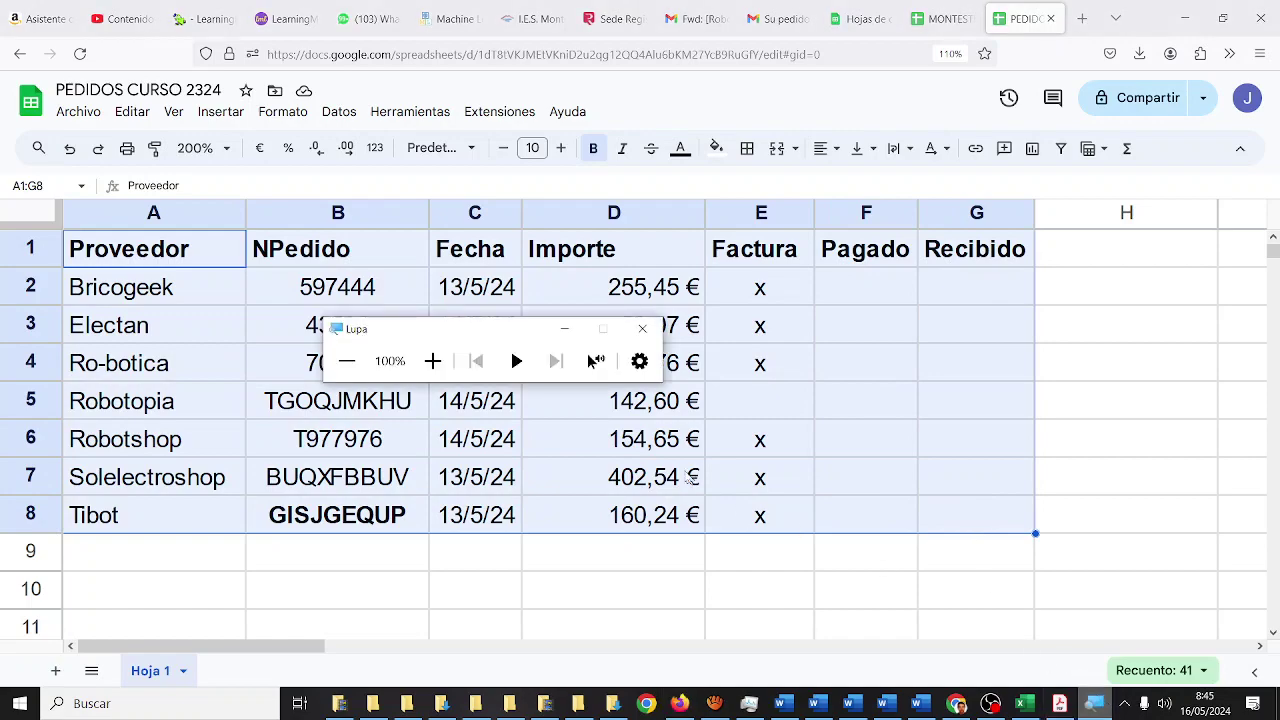
pyautogui.click(432, 360)
pyautogui.click(435, 368)
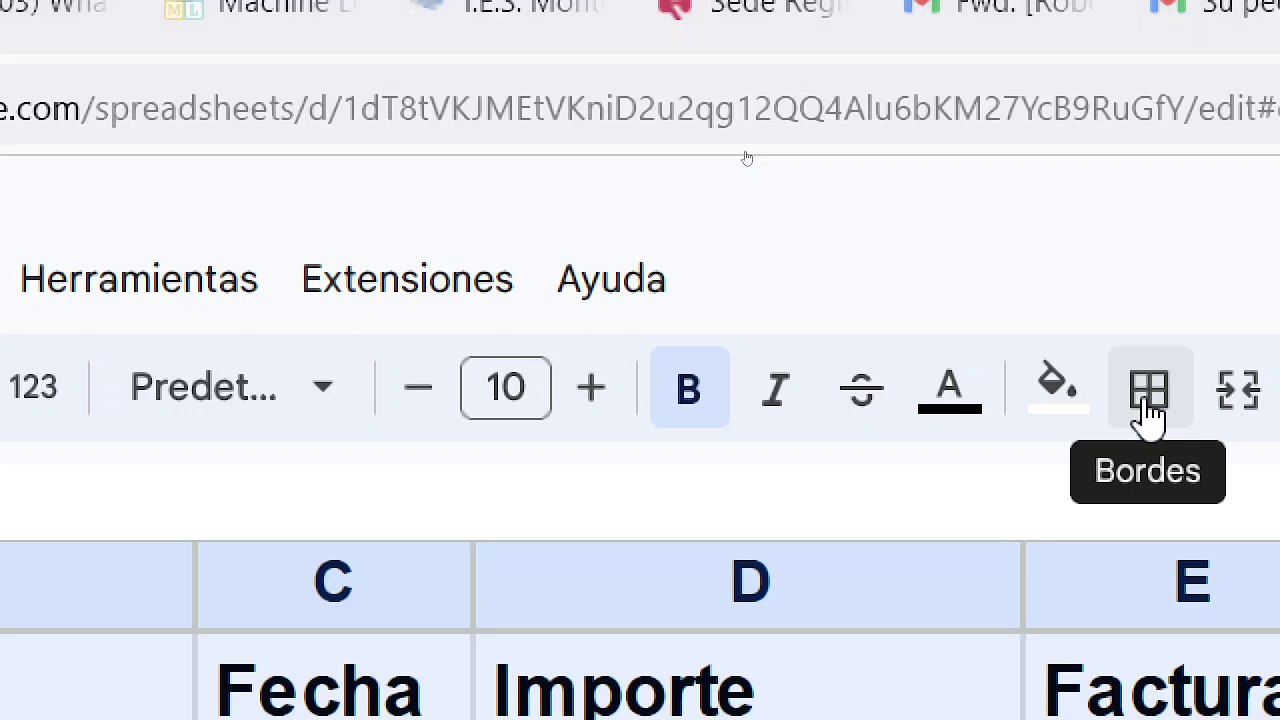
pyautogui.click(1148, 405)
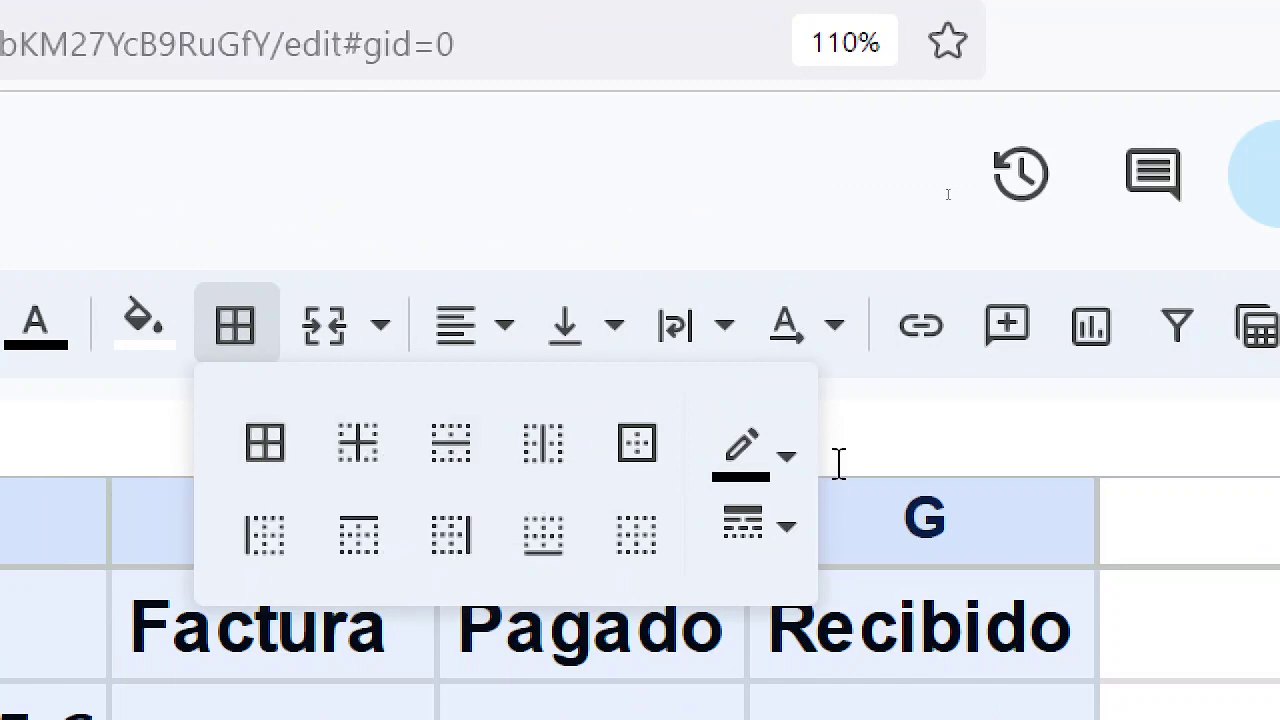
pyautogui.click(788, 478)
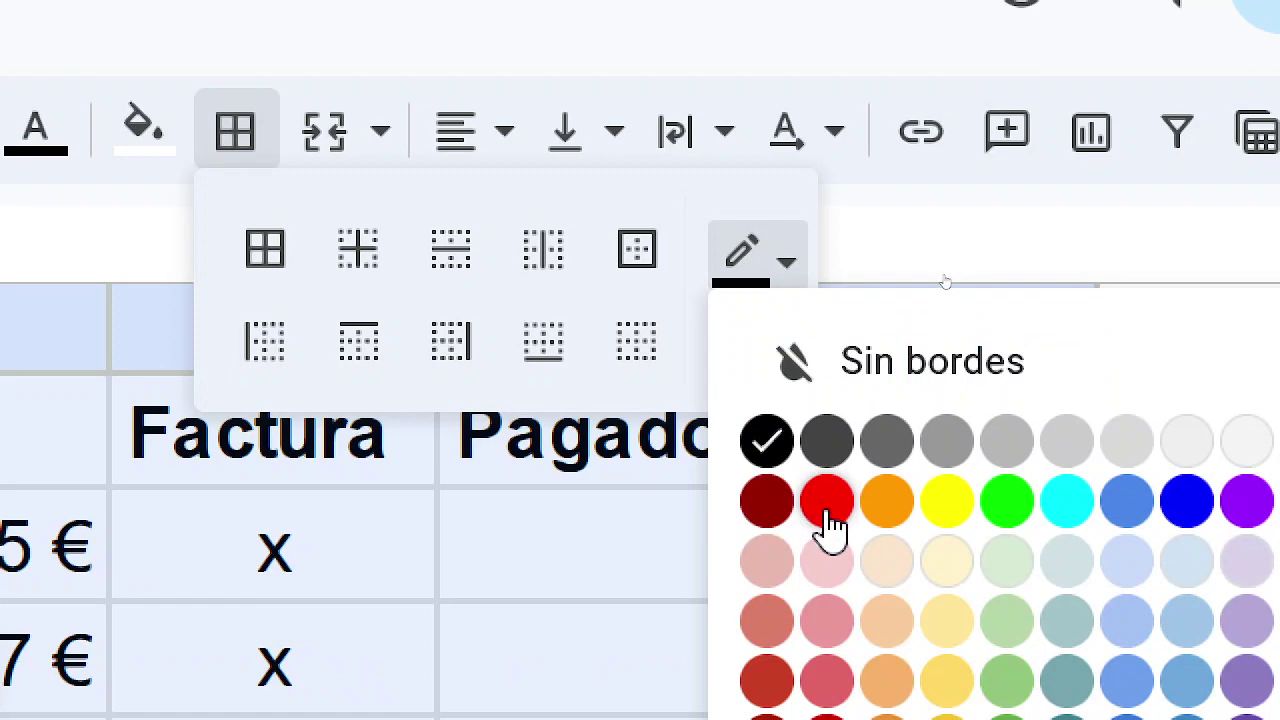
pyautogui.click(827, 510)
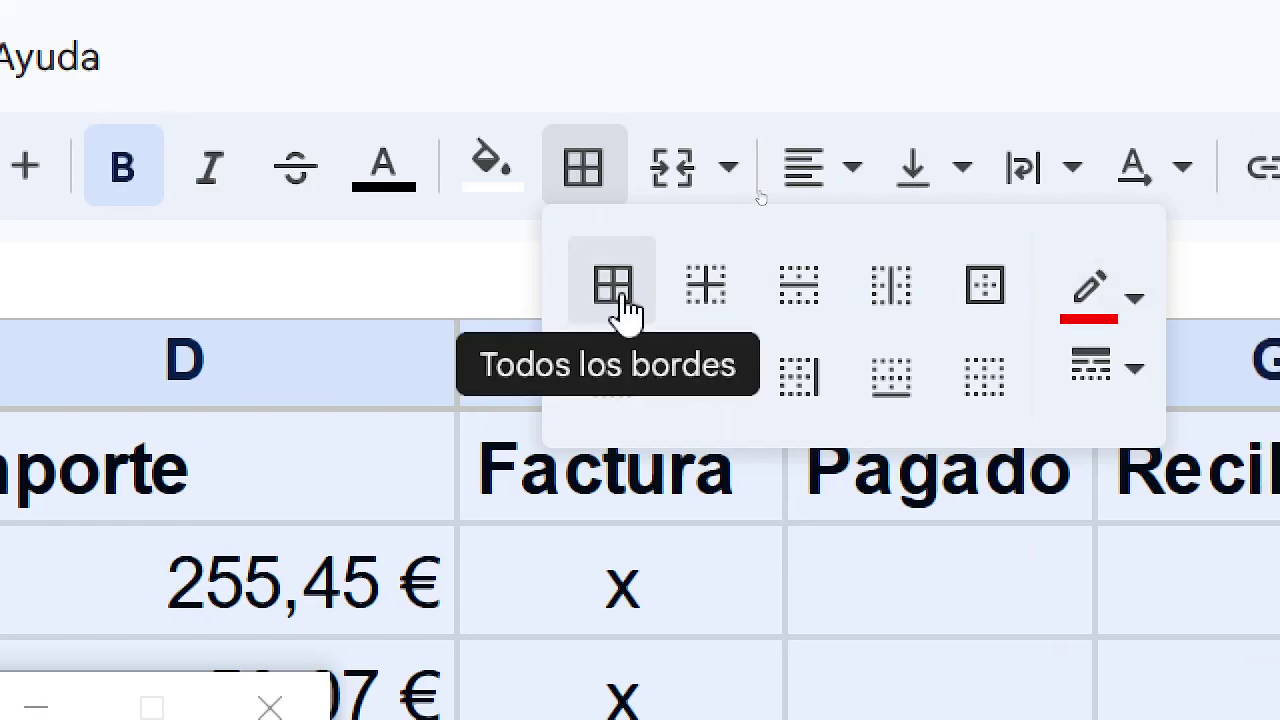
pyautogui.click(614, 286)
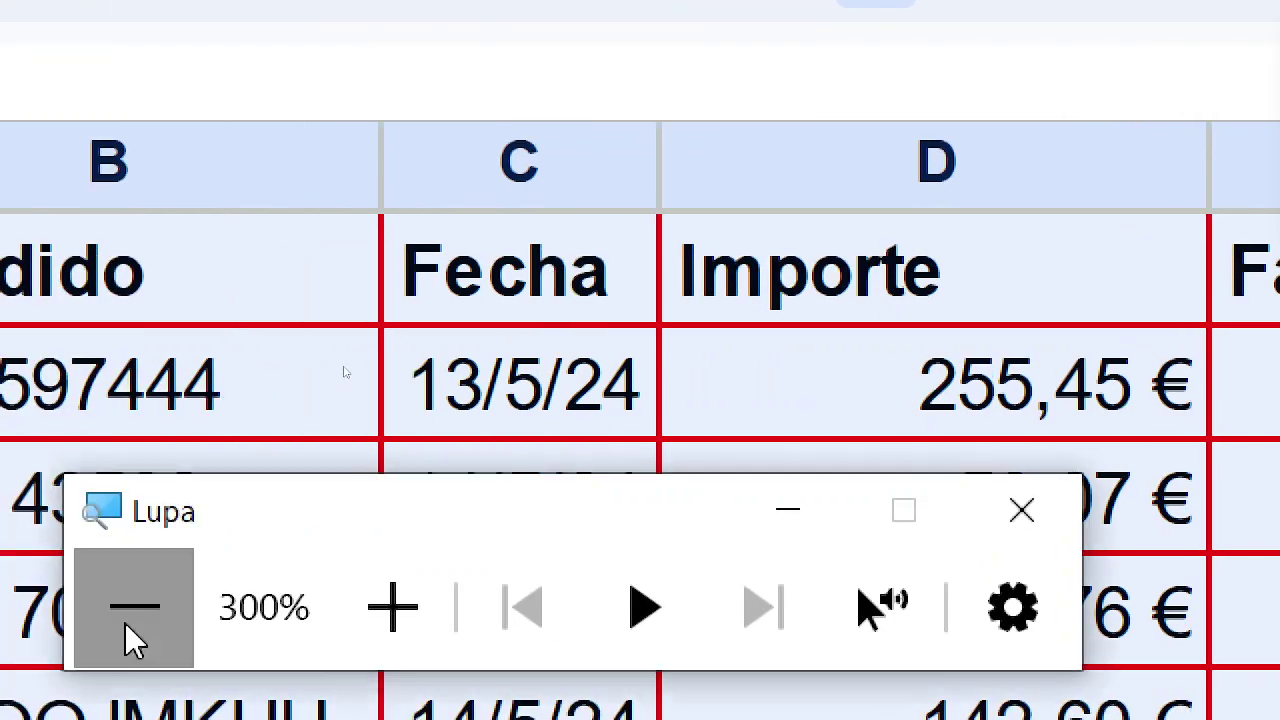
pyautogui.click(58, 630)
pyautogui.click(58, 630)
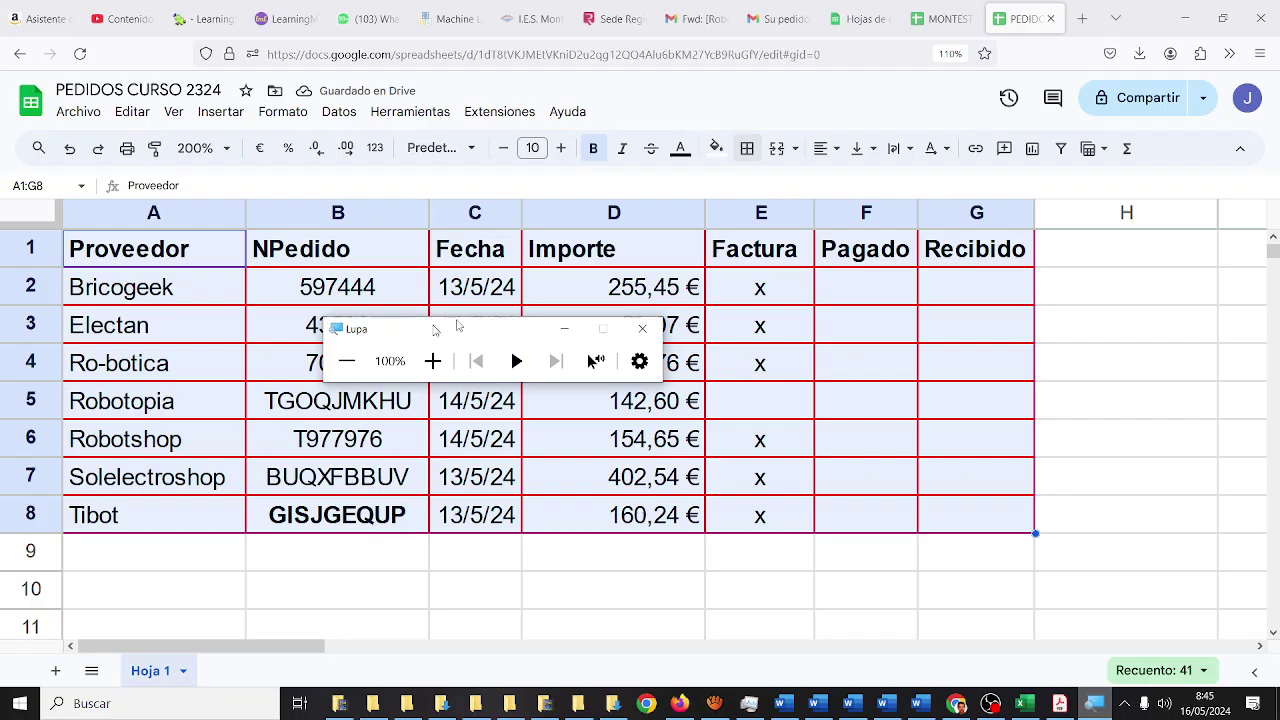
pyautogui.click(638, 284)
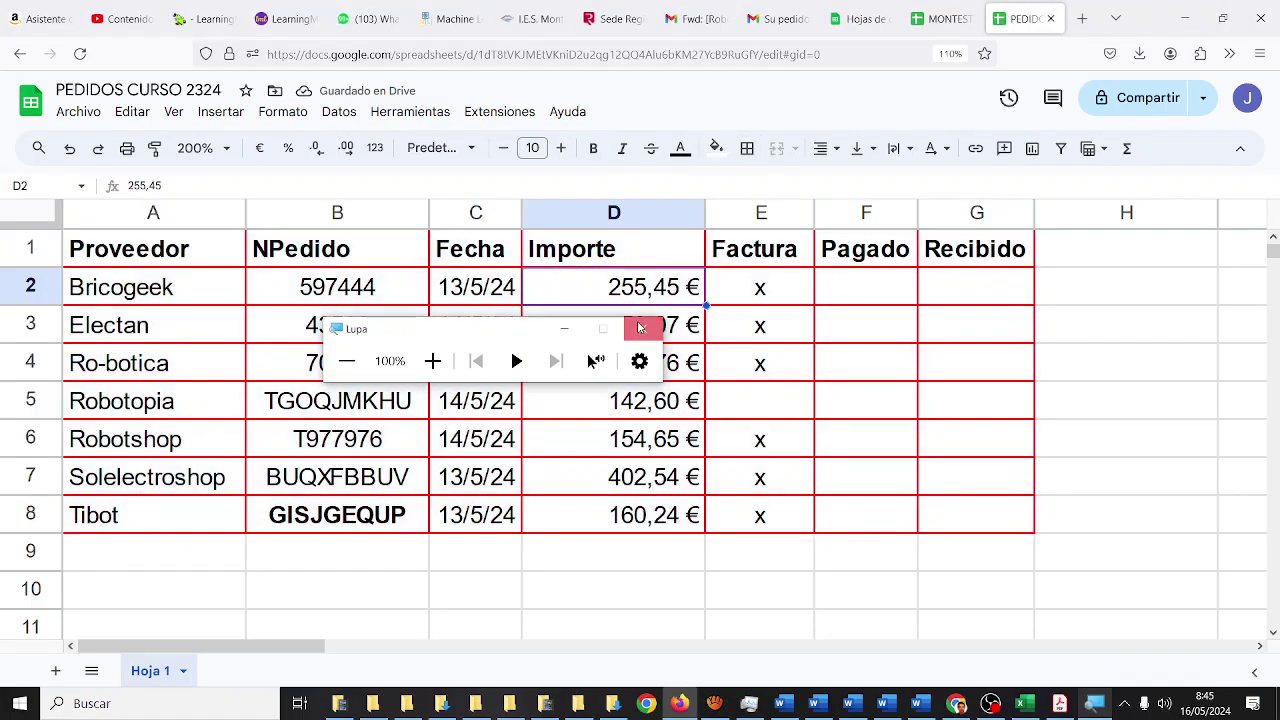
pyautogui.click(642, 328)
# - Remove bold from order number GISJGEQUP in B8
pyautogui.click(617, 548)
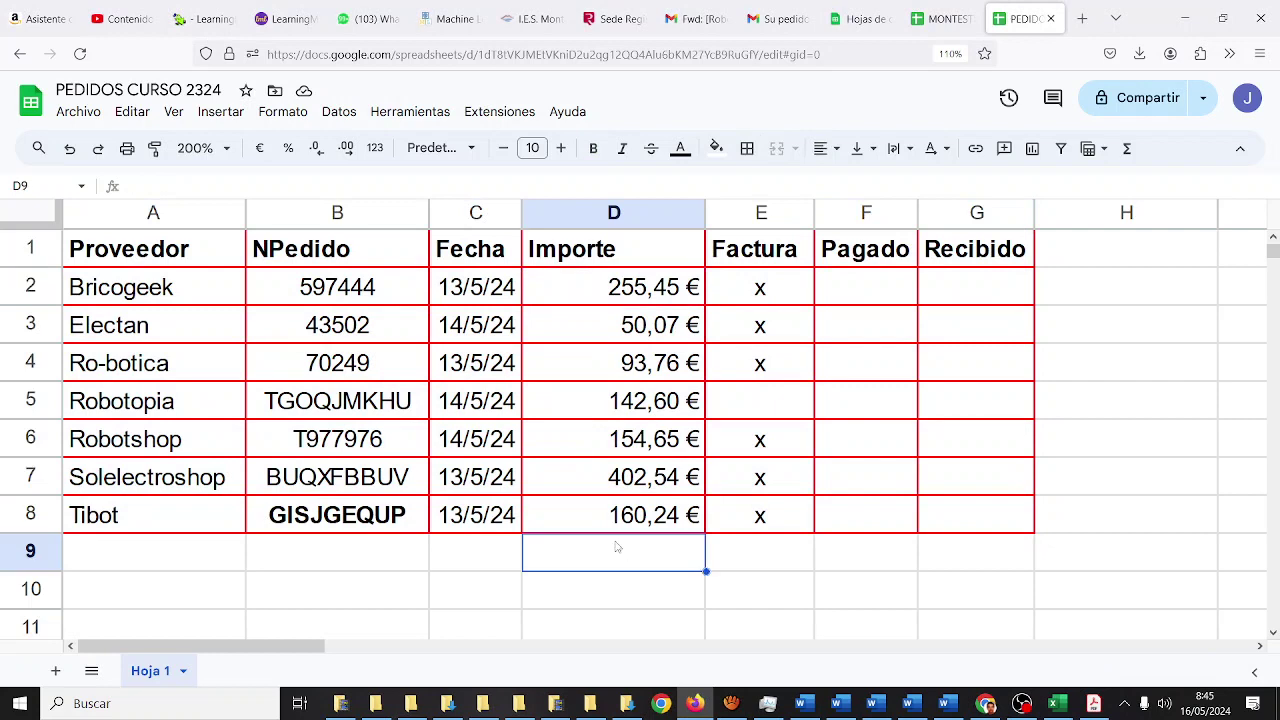
pyautogui.click(413, 519)
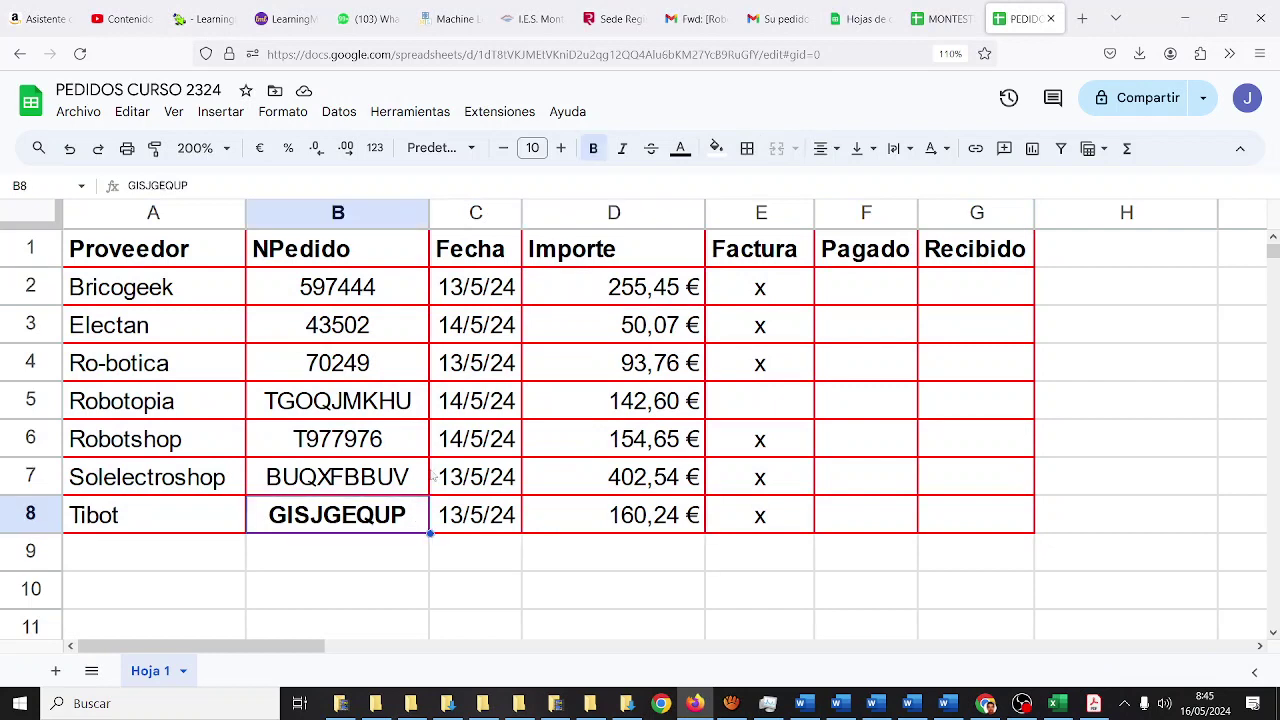
pyautogui.click(592, 151)
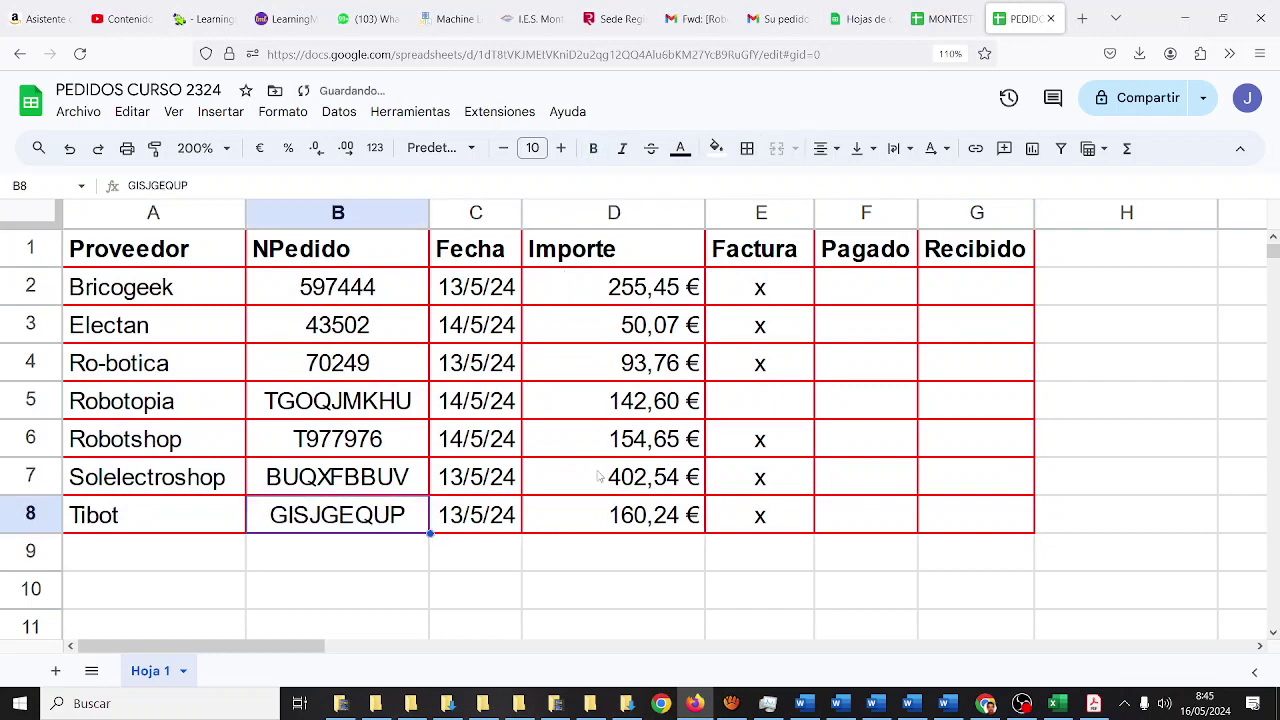
pyautogui.click(601, 551)
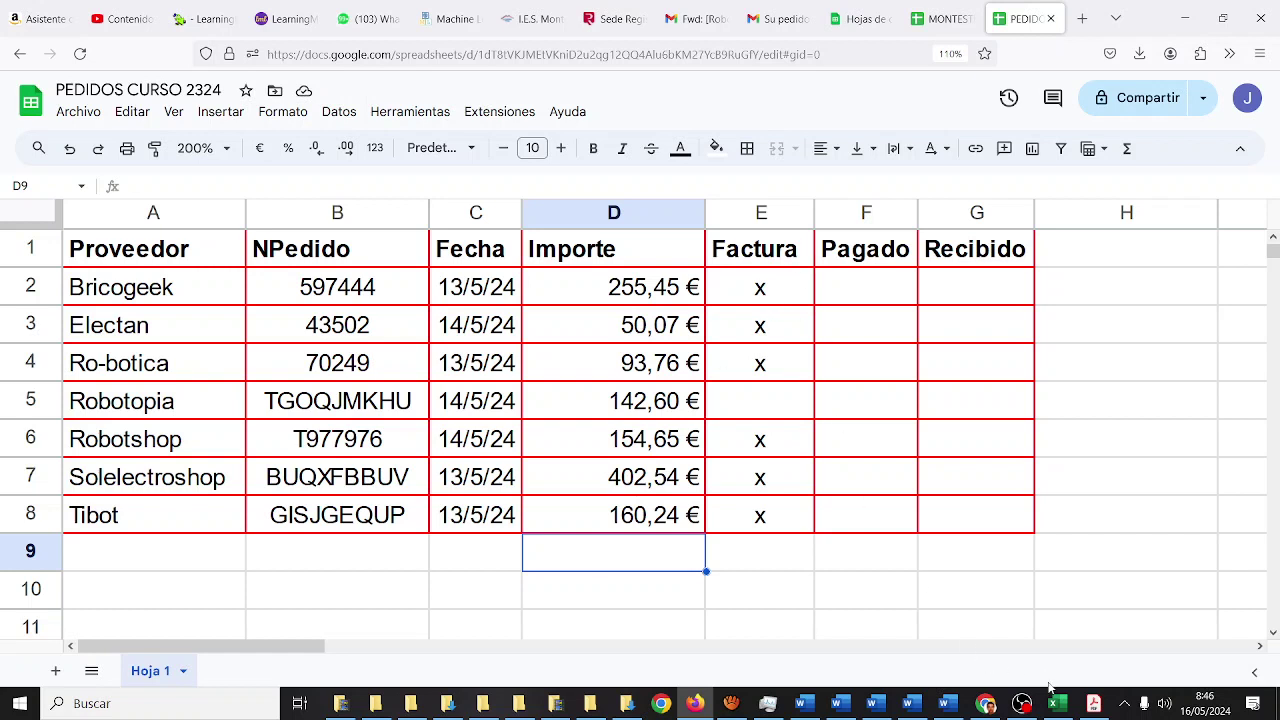
# - Search for 'lupa' and launch the Windows Magnifier
pyautogui.click(33, 708)
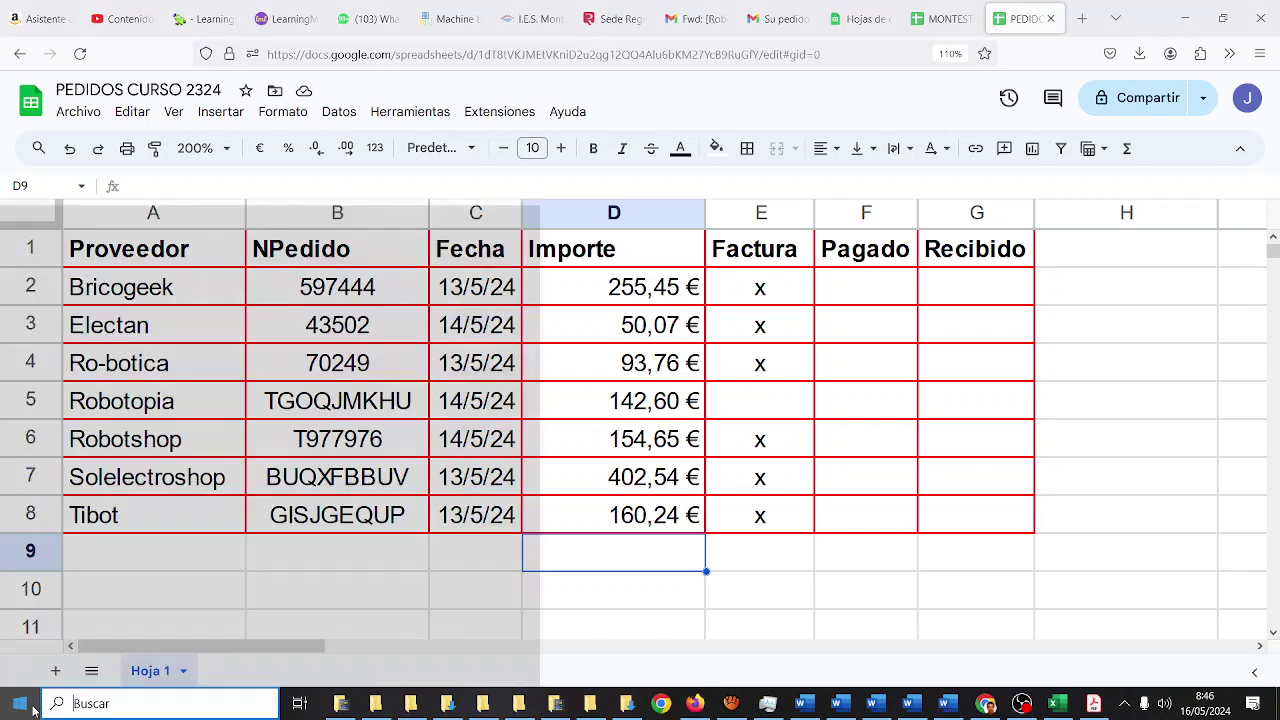
pyautogui.click(33, 708)
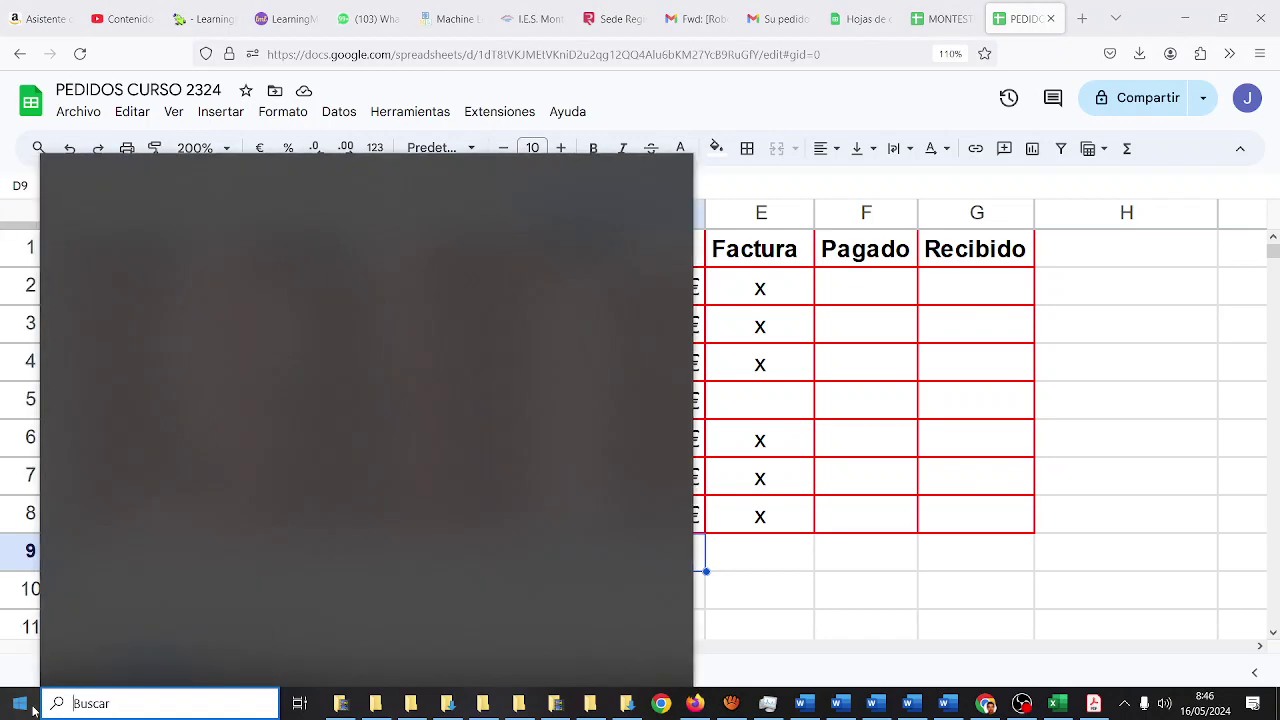
pyautogui.write('lupa')
pyautogui.click(148, 256)
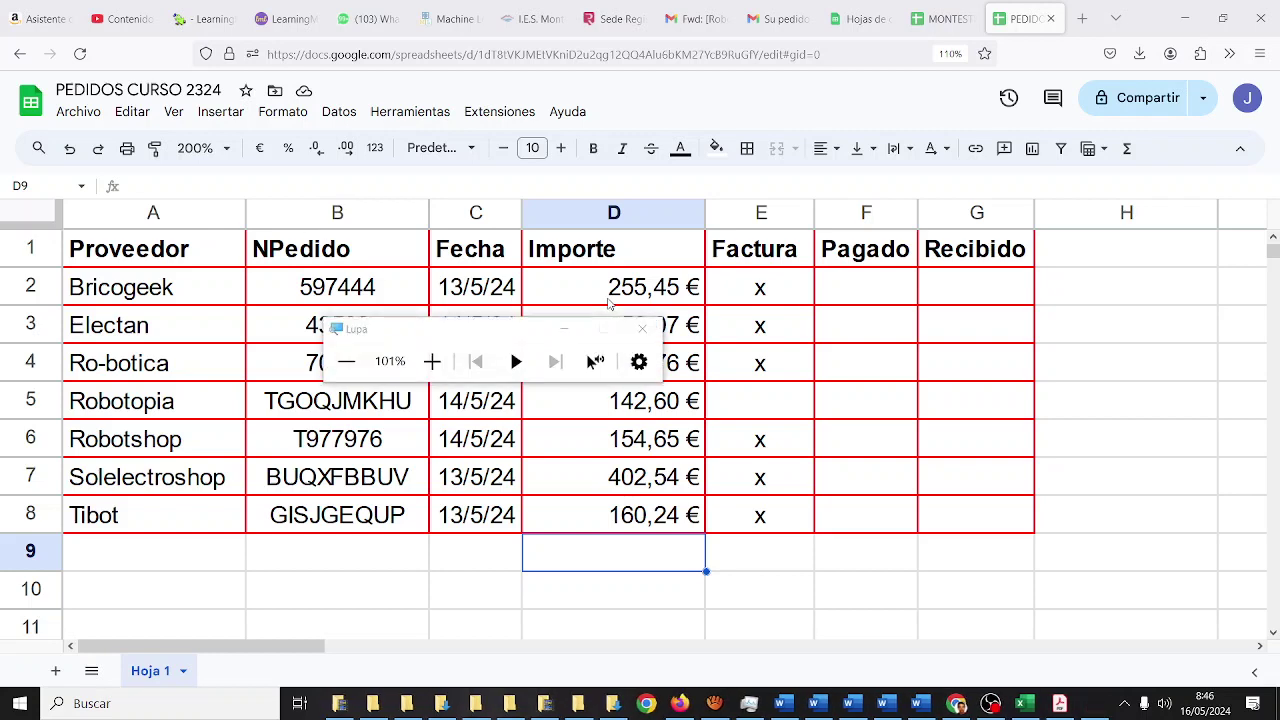
# - Enter a SUMA(D2:D8) formula in D9, totalling 1.259,31 €
pyautogui.click(433, 361)
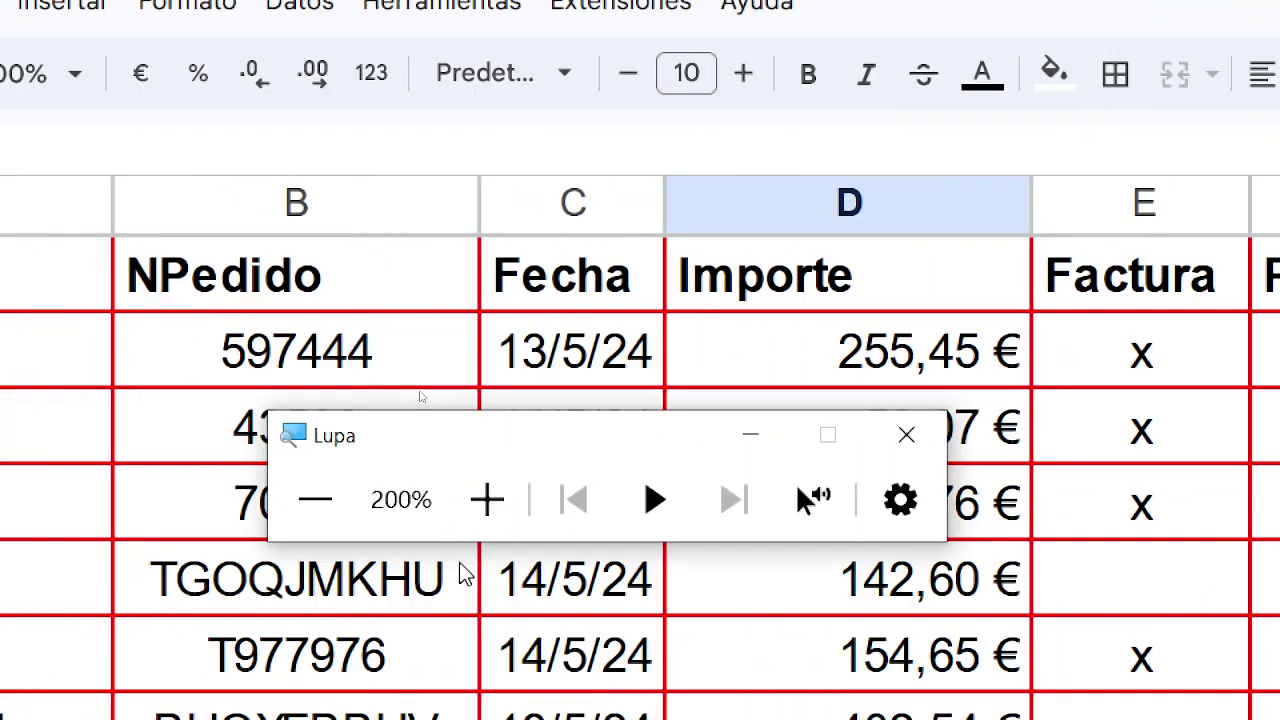
pyautogui.click(492, 516)
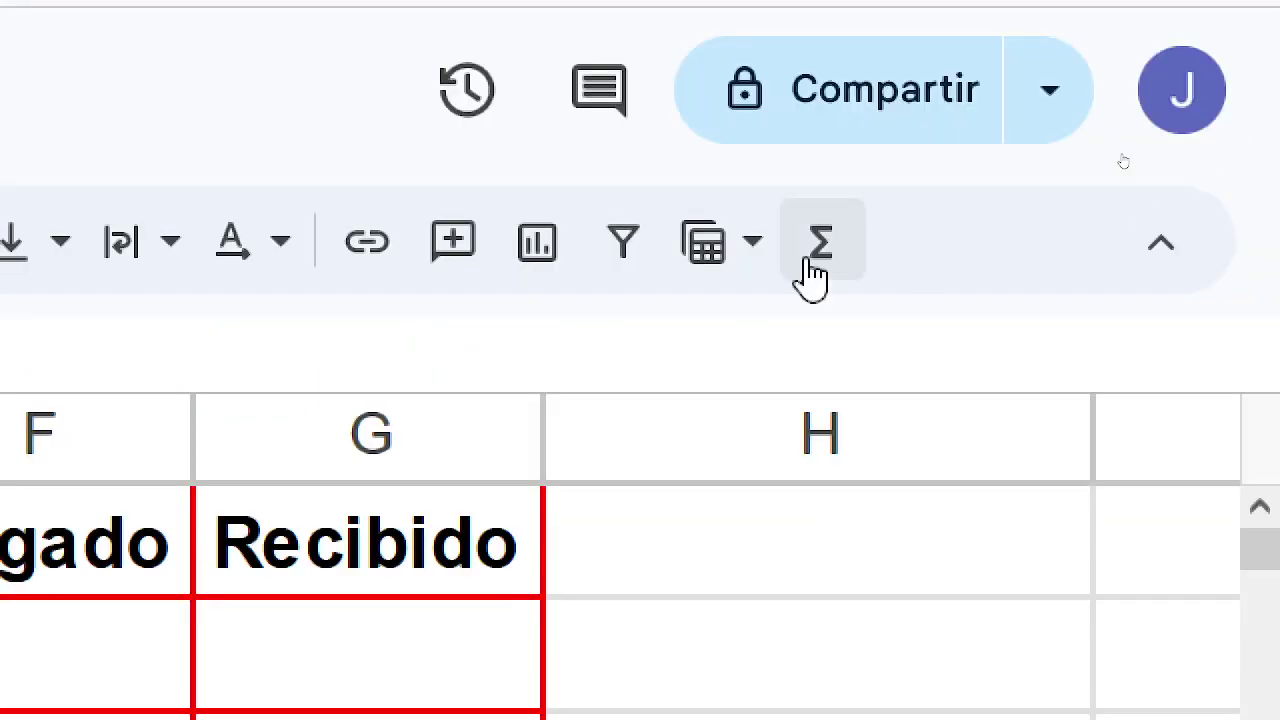
pyautogui.click(815, 268)
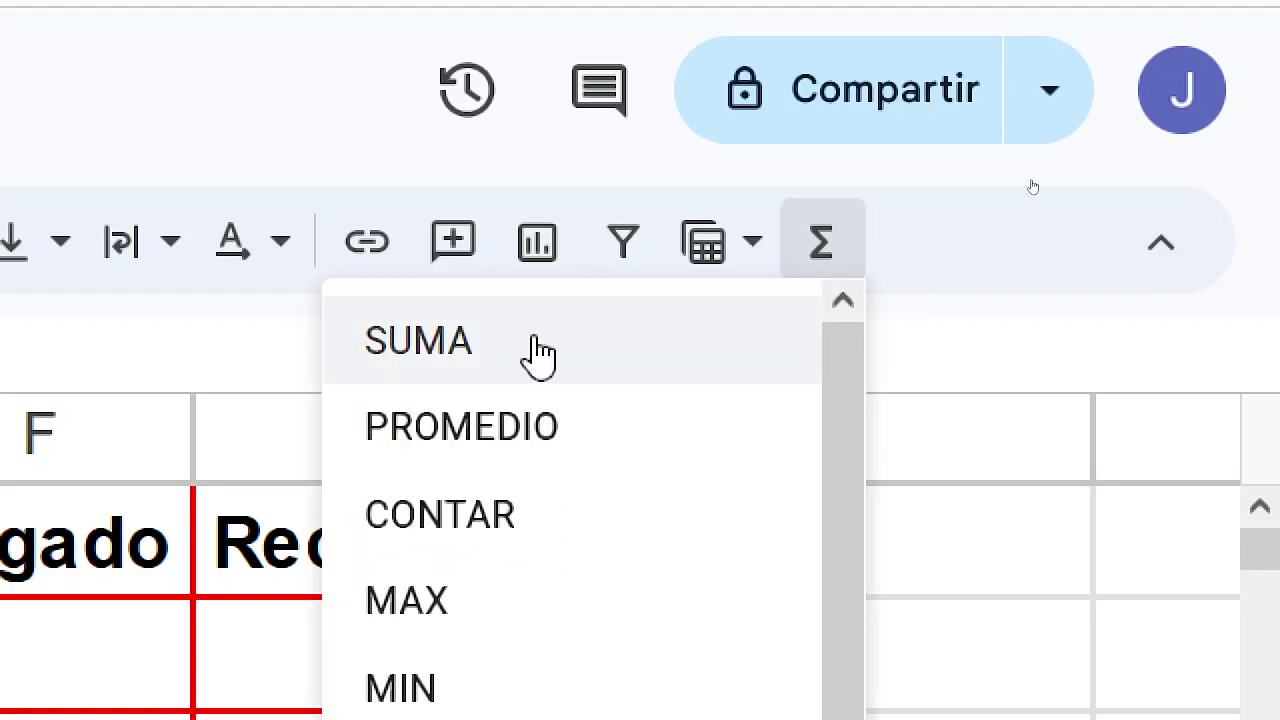
pyautogui.click(540, 350)
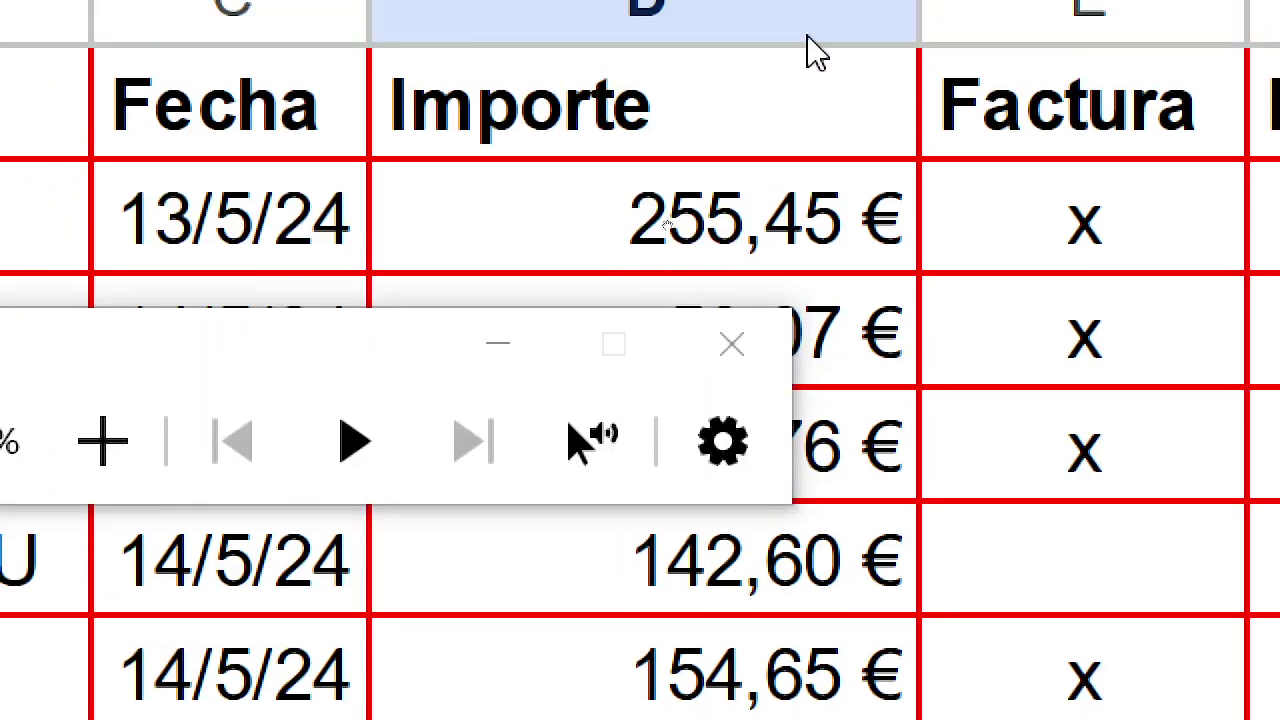
pyautogui.click(822, 272)
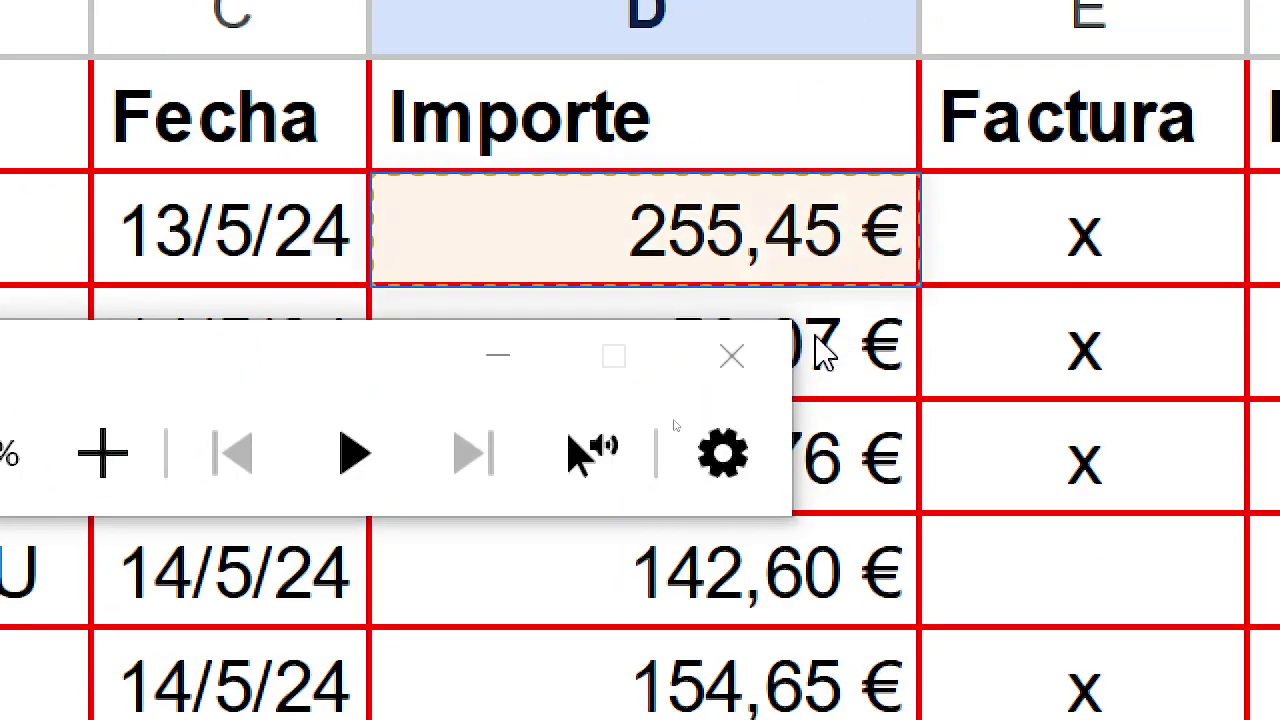
pyautogui.moveTo(822, 352); pyautogui.dragTo(825, 703)
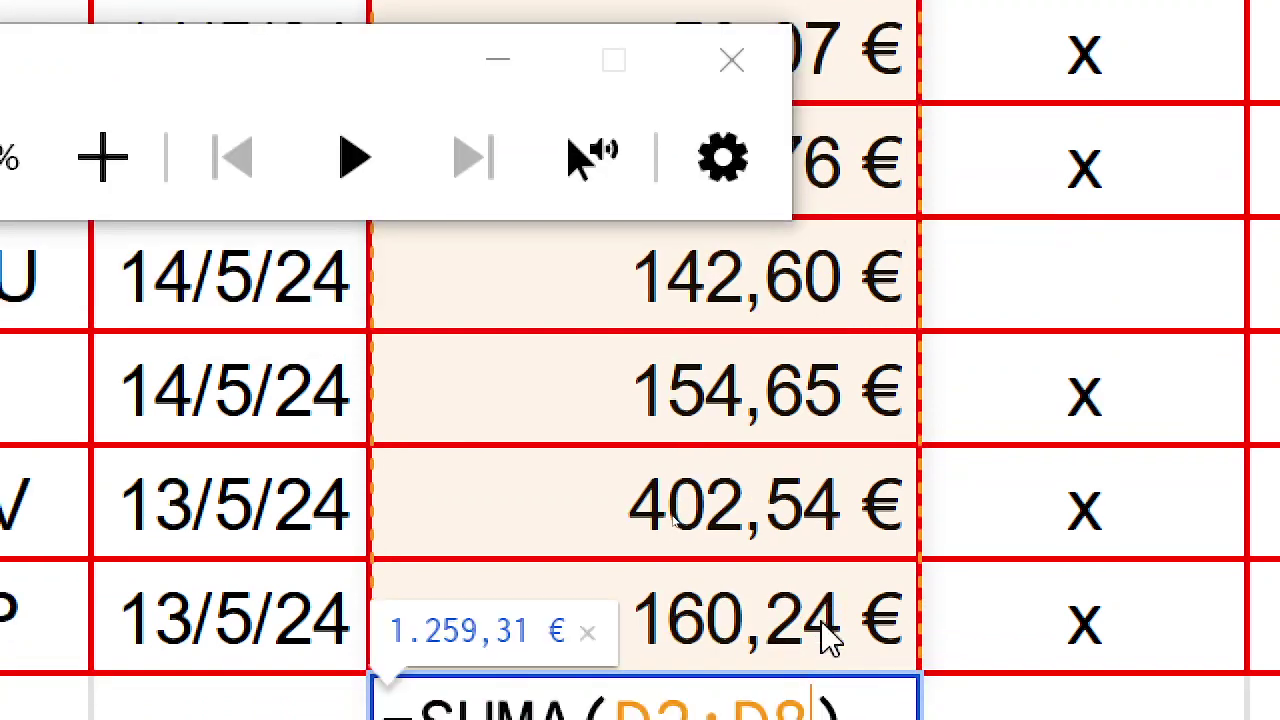
pyautogui.press('Return')
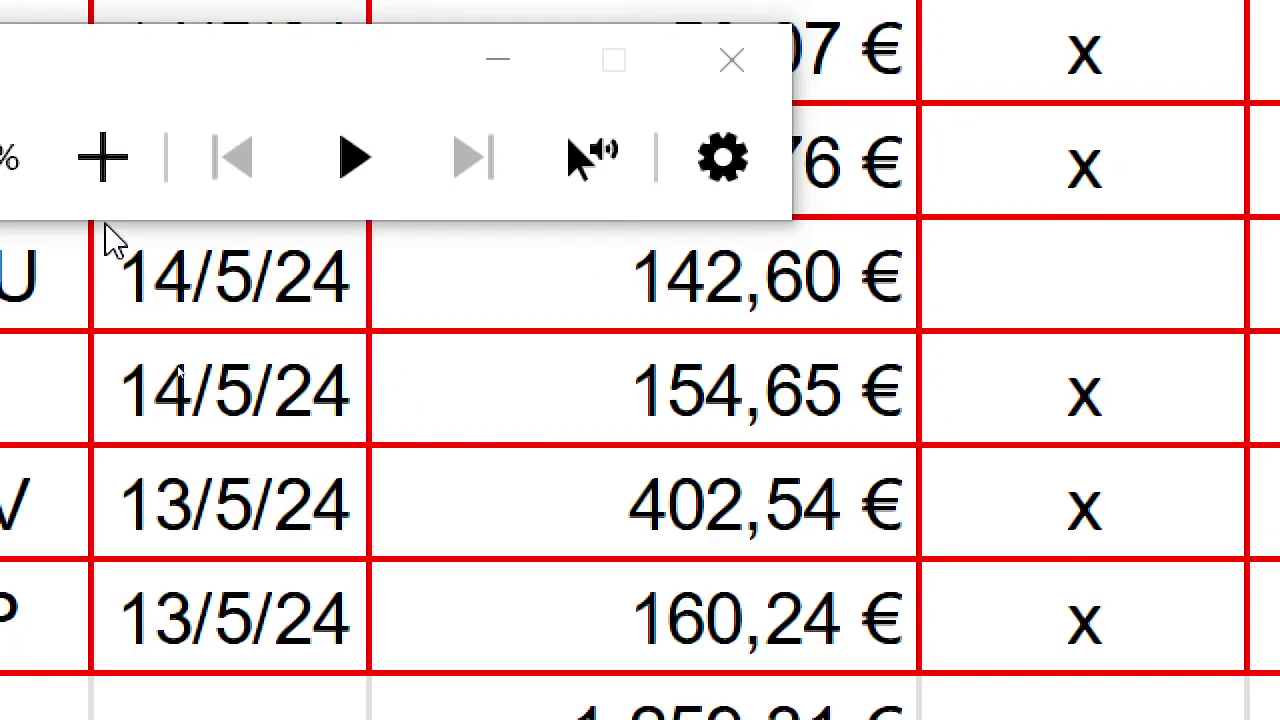
# - Return the screen magnification to 100% and close the Magnifier
pyautogui.click(610, 167)
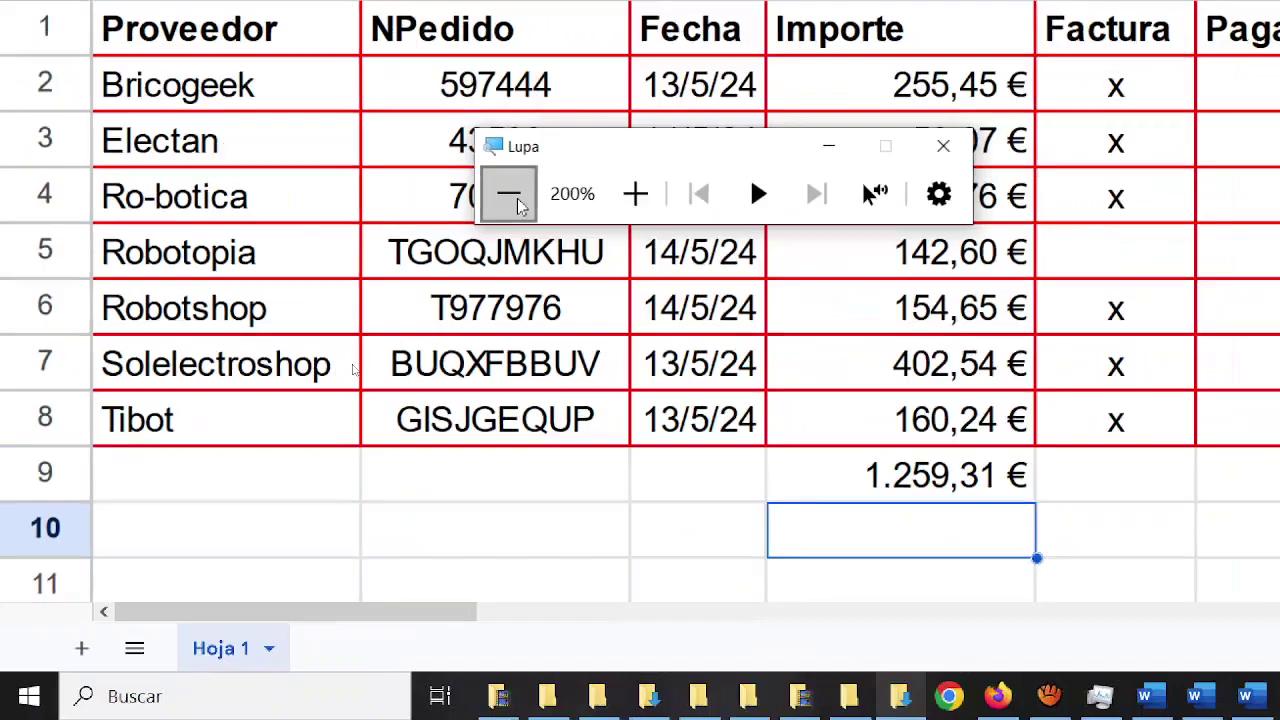
pyautogui.click(510, 197)
pyautogui.press('super+Escape')
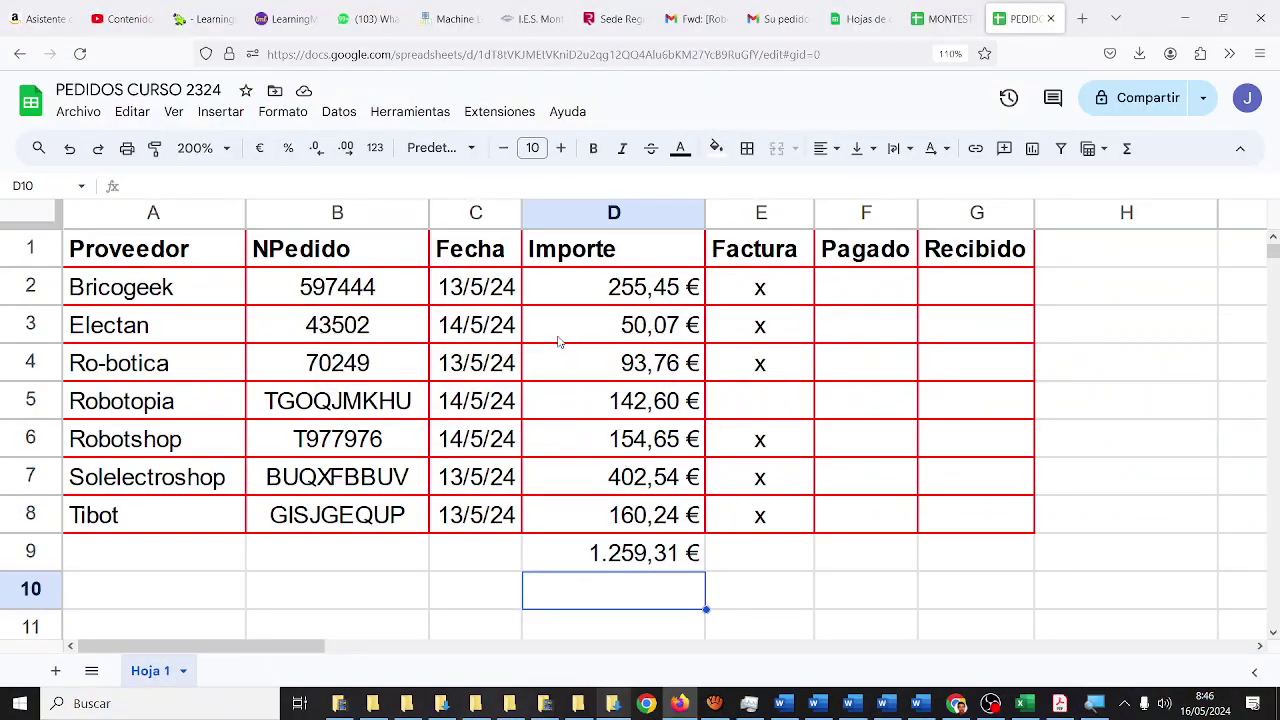